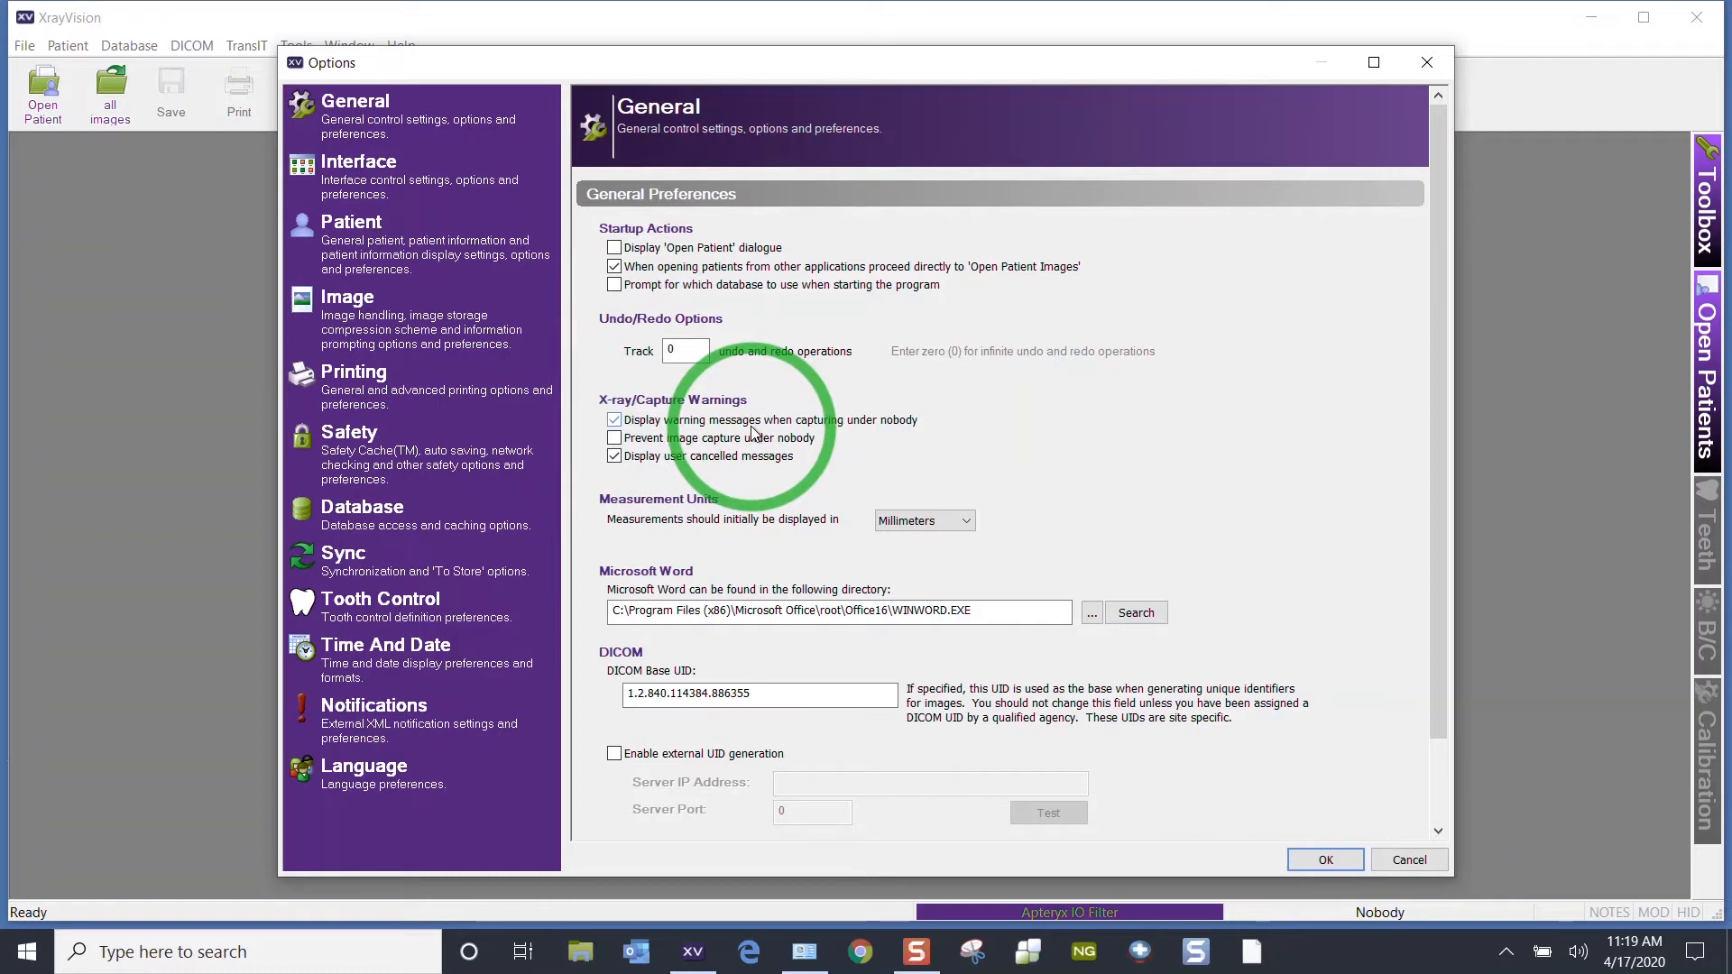
Step: Close the options, start an image capture under Nobody to bring up the capture warning, and dismiss it without capturing
{"action": "left_click", "coordinate": [1422, 71]}
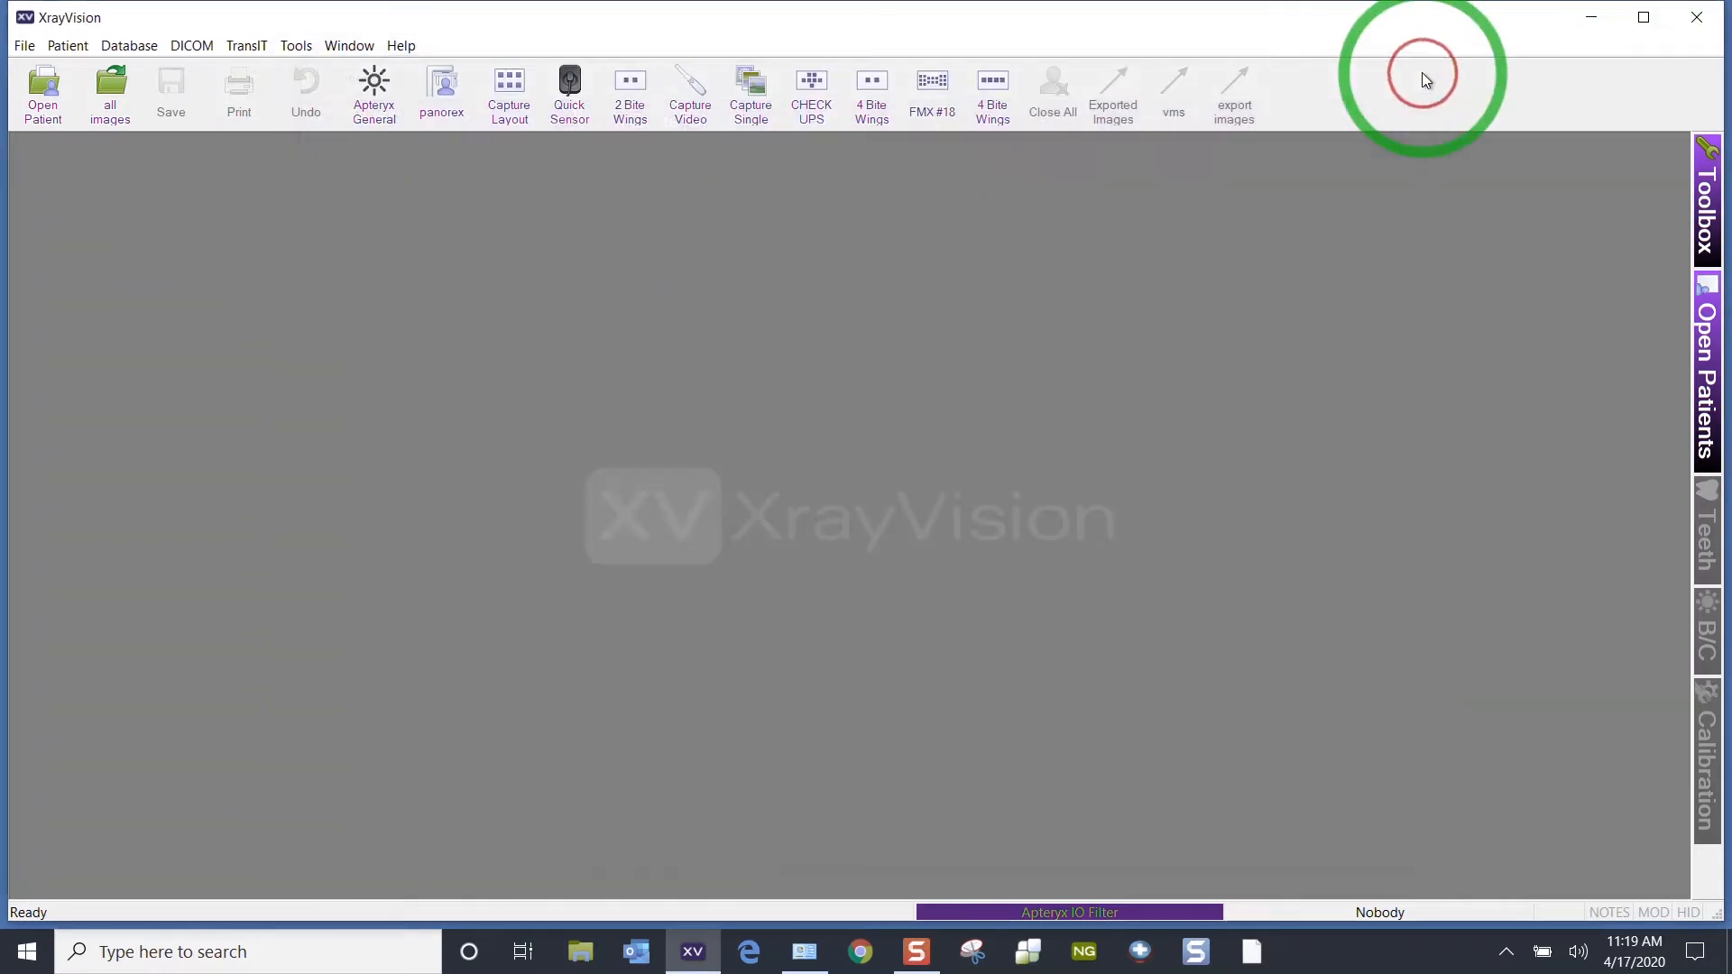
{"action": "left_click", "coordinate": [1697, 370]}
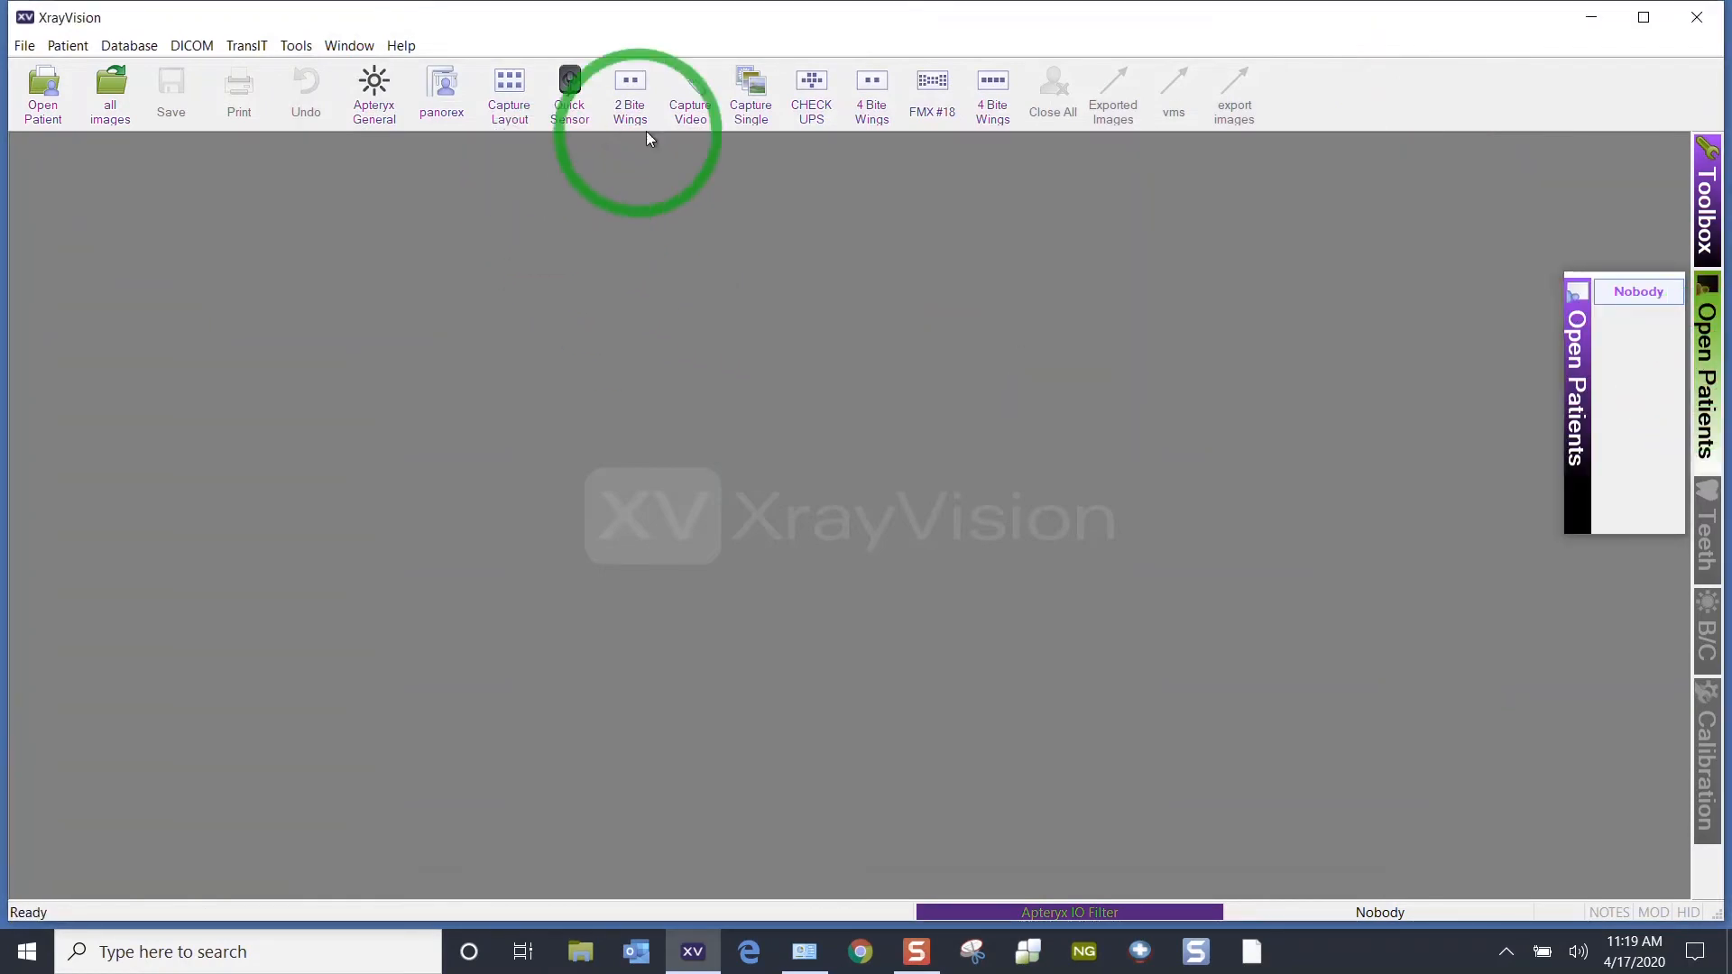
{"action": "left_click", "coordinate": [970, 88]}
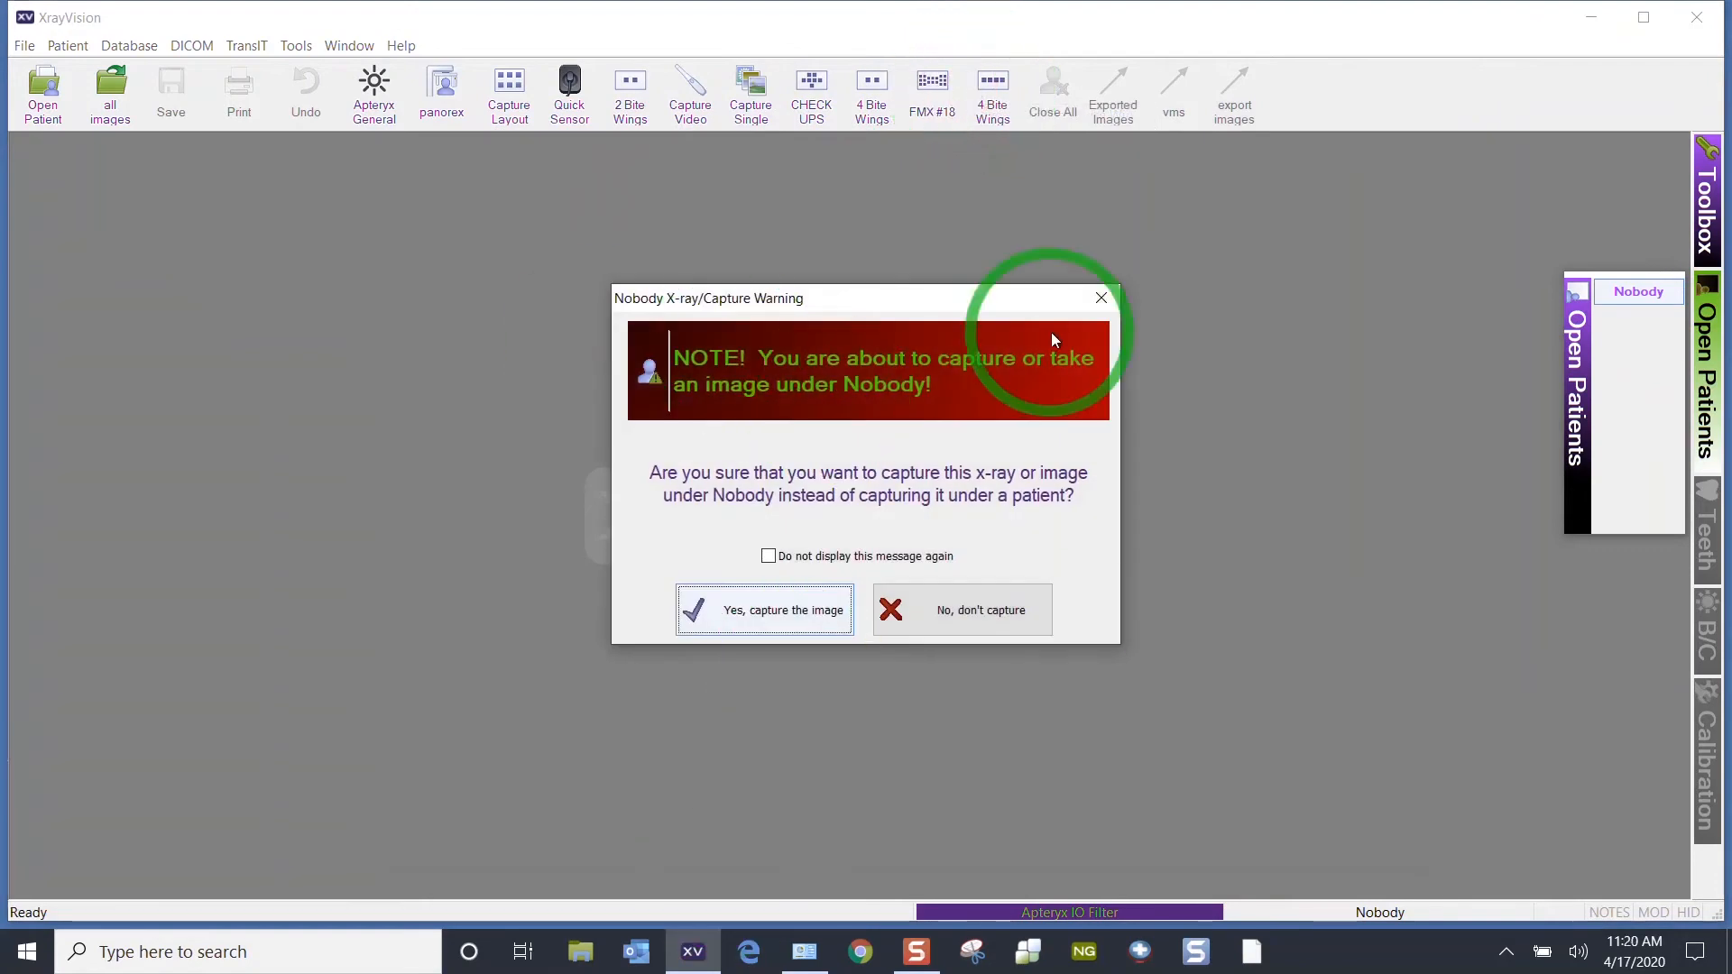
{"action": "left_click", "coordinate": [1101, 299]}
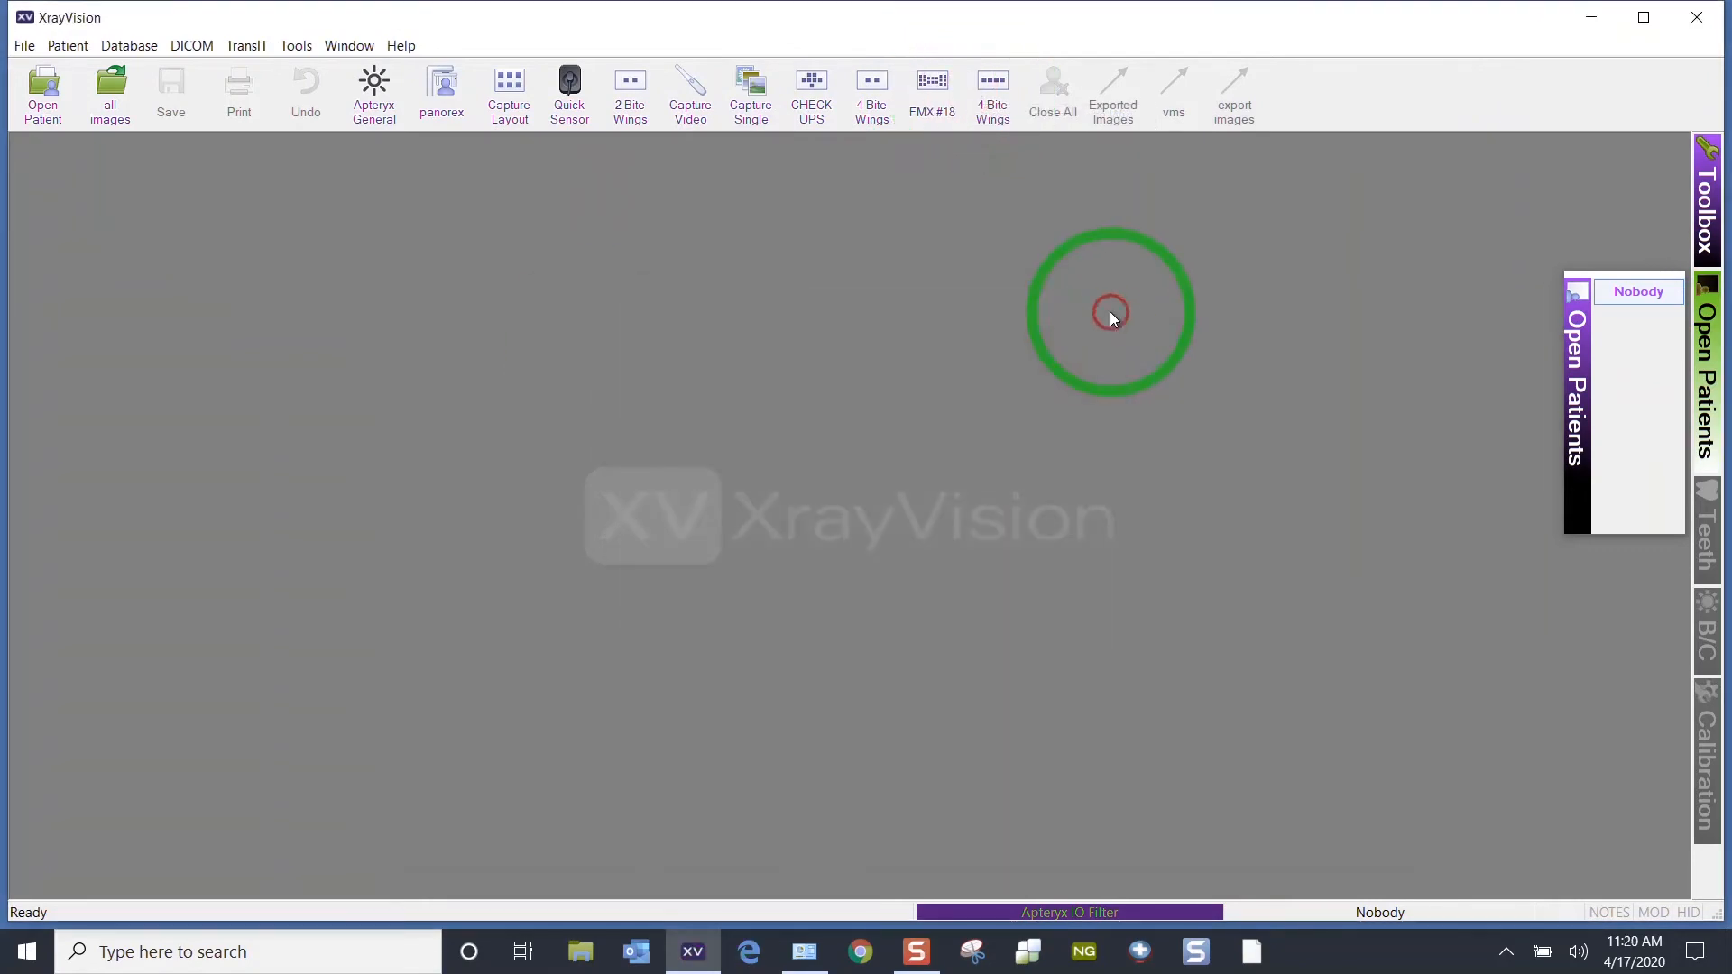
{"action": "left_click", "coordinate": [1585, 338]}
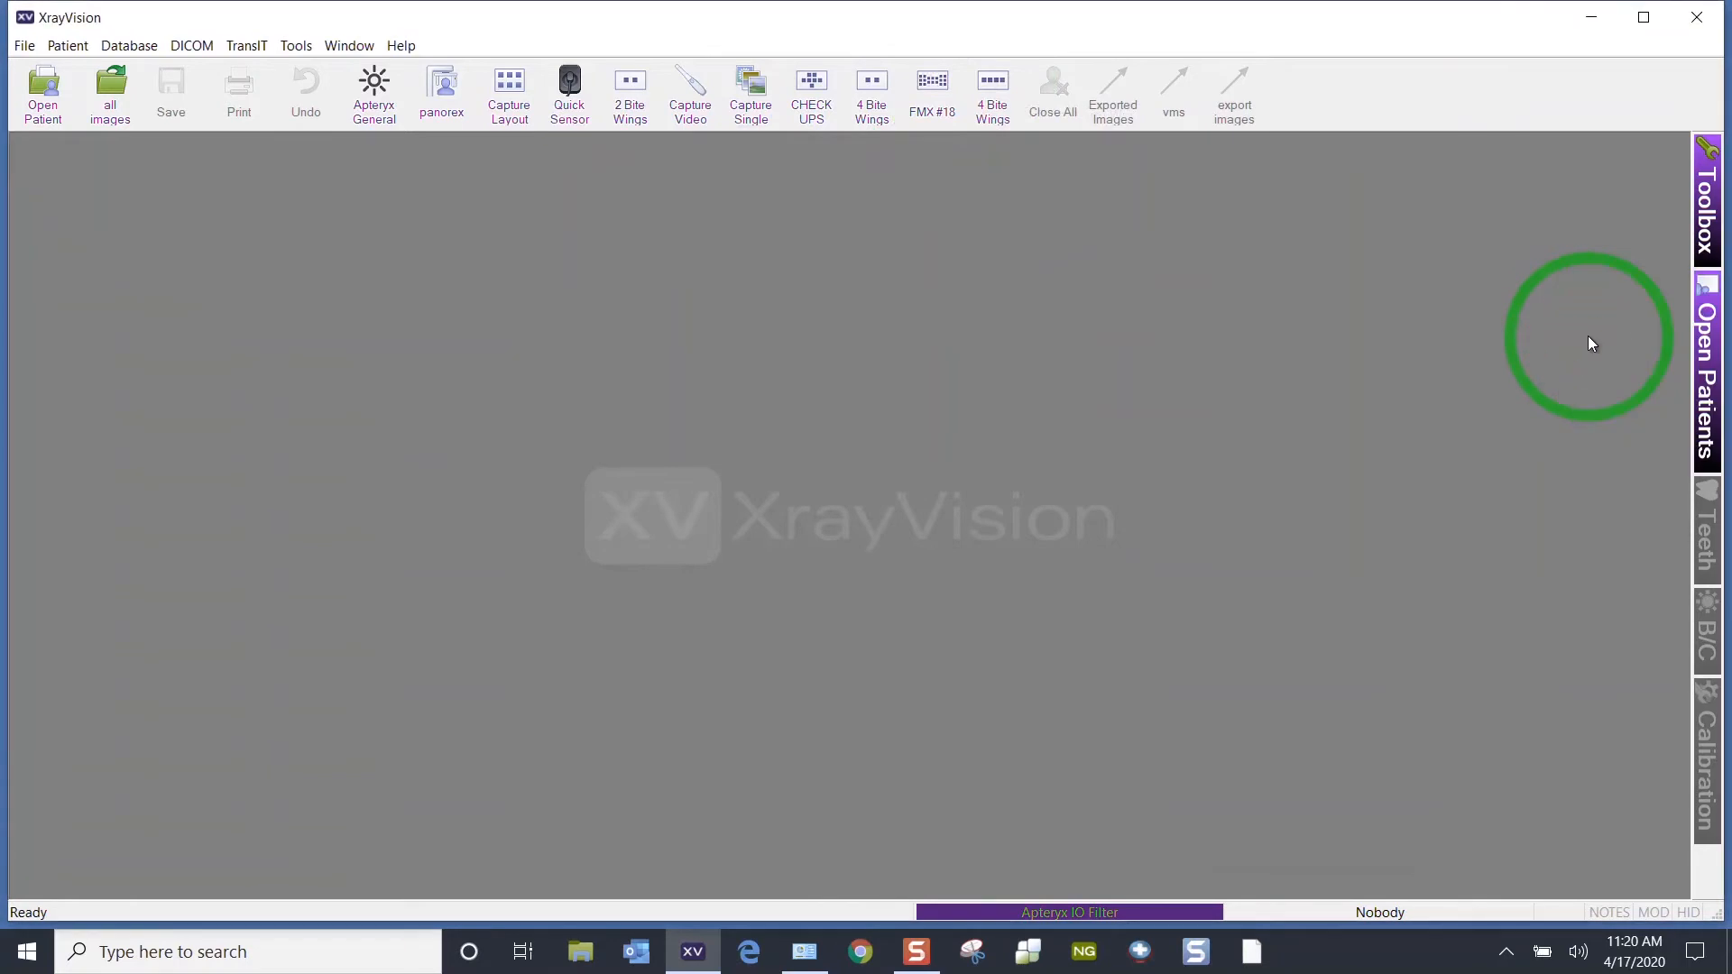
Step: Review the General preferences through to the Miscellaneous section and look over the Interface preferences, leaving the options unchanged
{"action": "left_click", "coordinate": [300, 50]}
{"action": "left_click", "coordinate": [323, 79]}
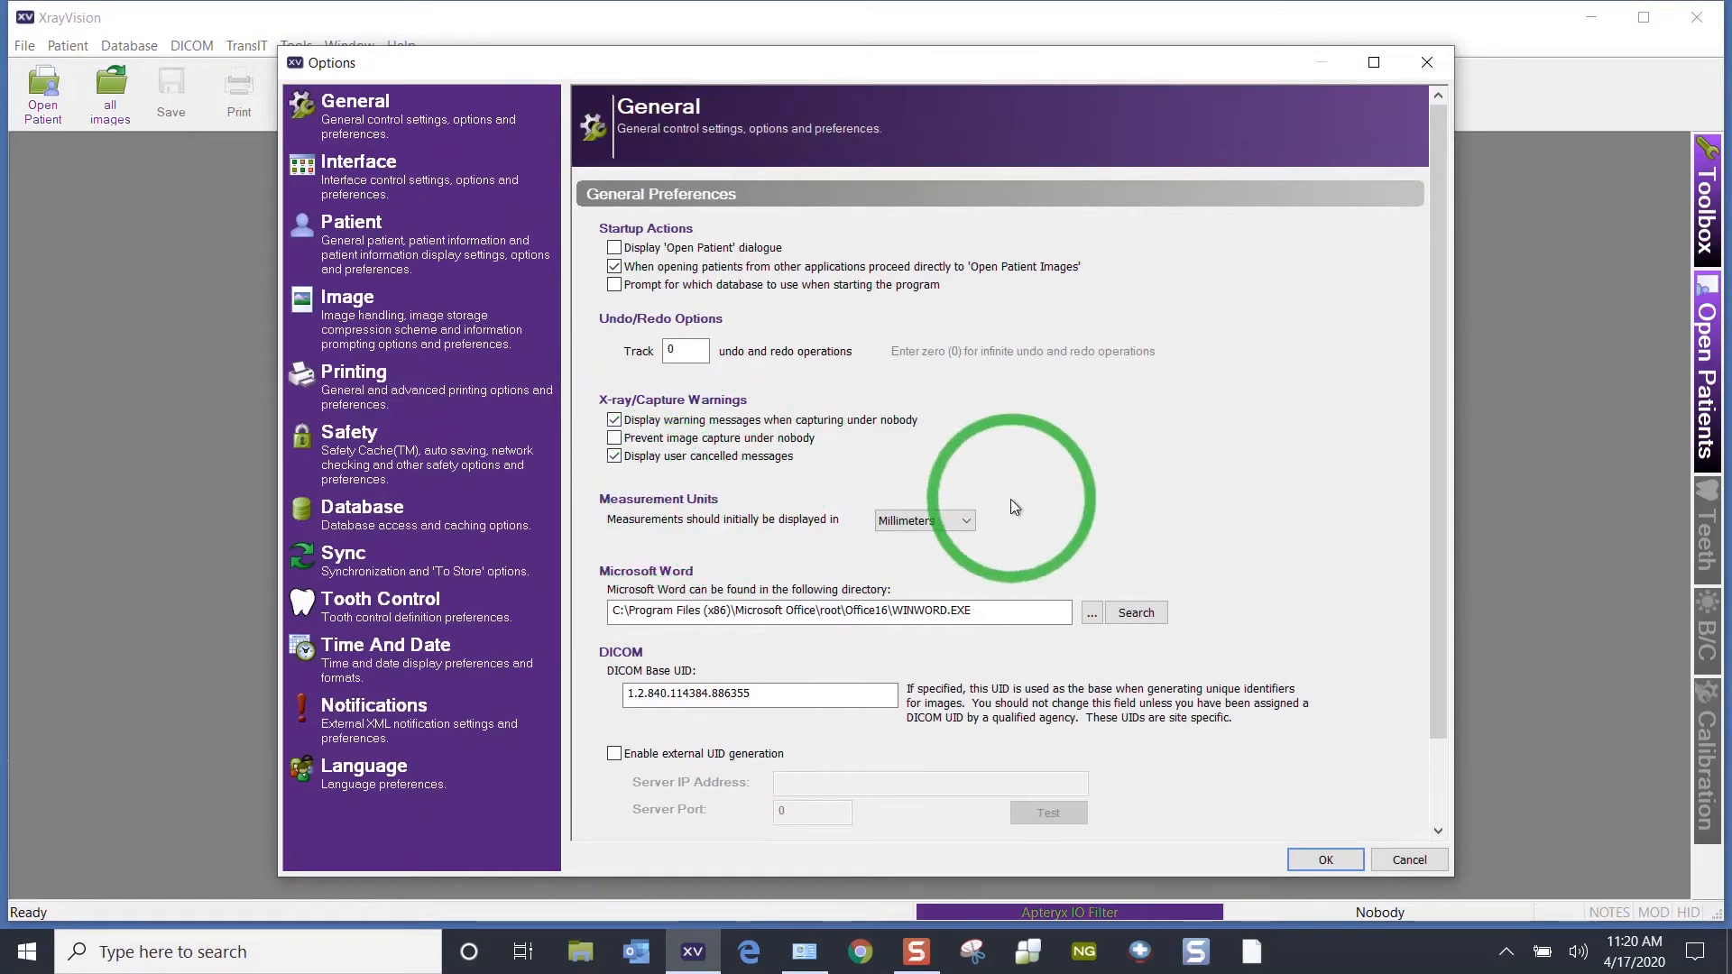
{"action": "scroll", "coordinate": [868, 538], "scroll_direction": "down", "scroll_amount": 1}
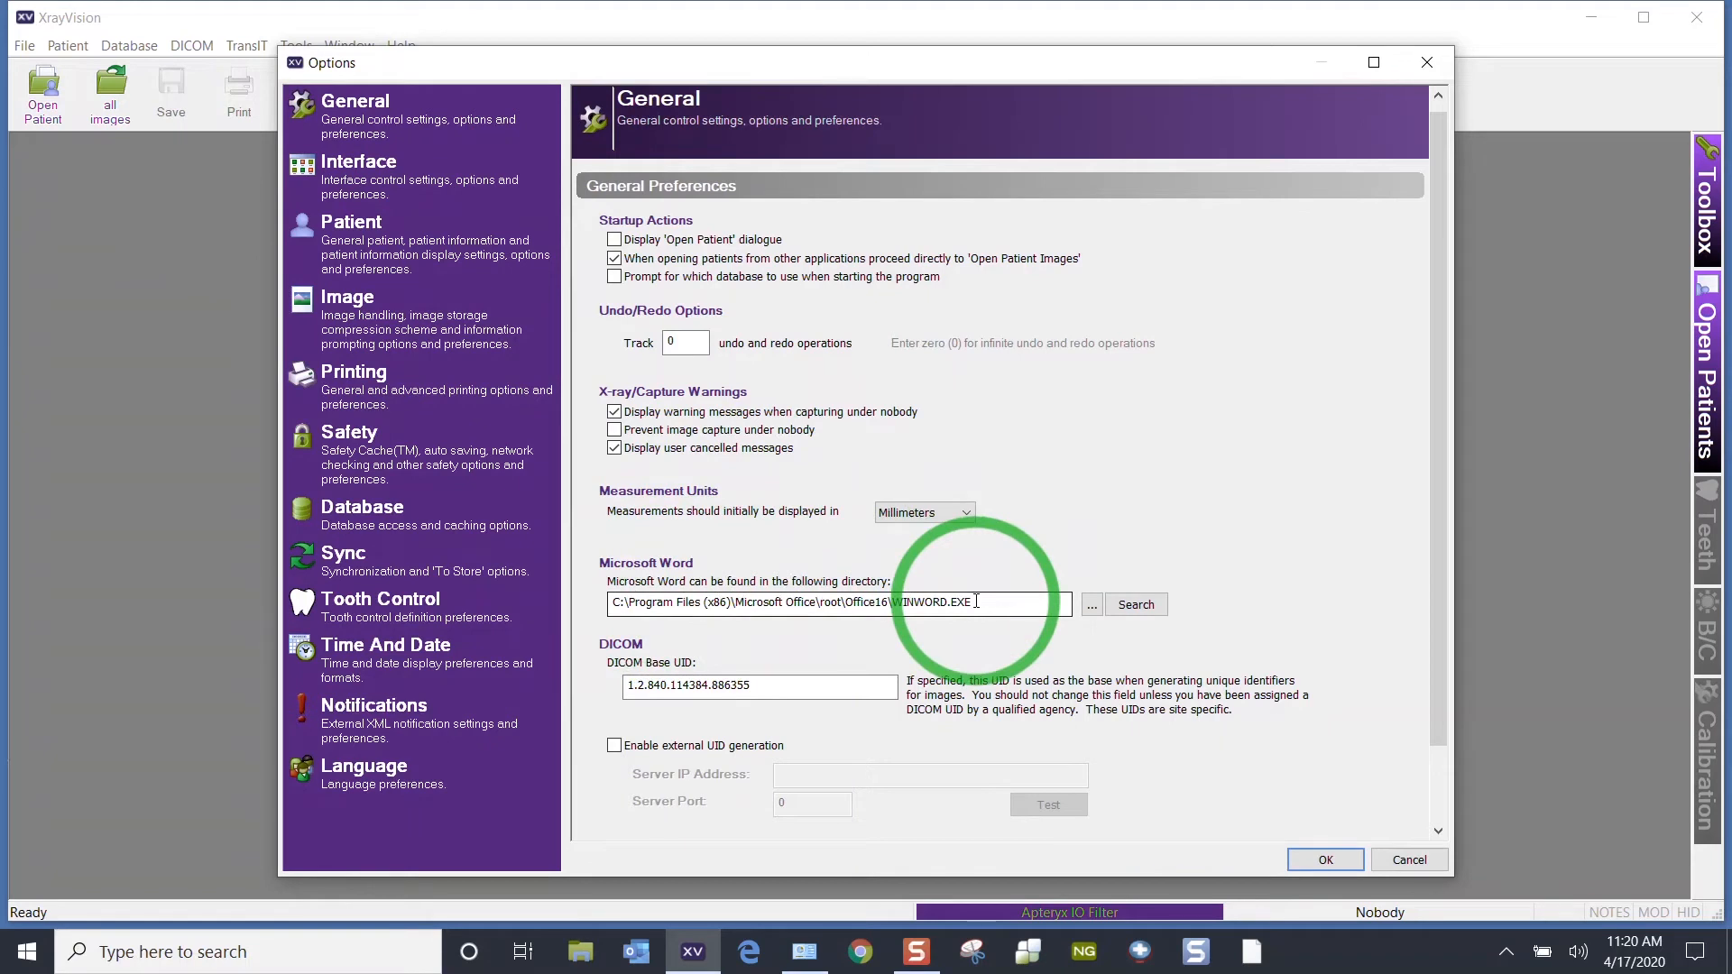
{"action": "scroll", "coordinate": [1453, 617], "scroll_direction": "down", "scroll_amount": 2}
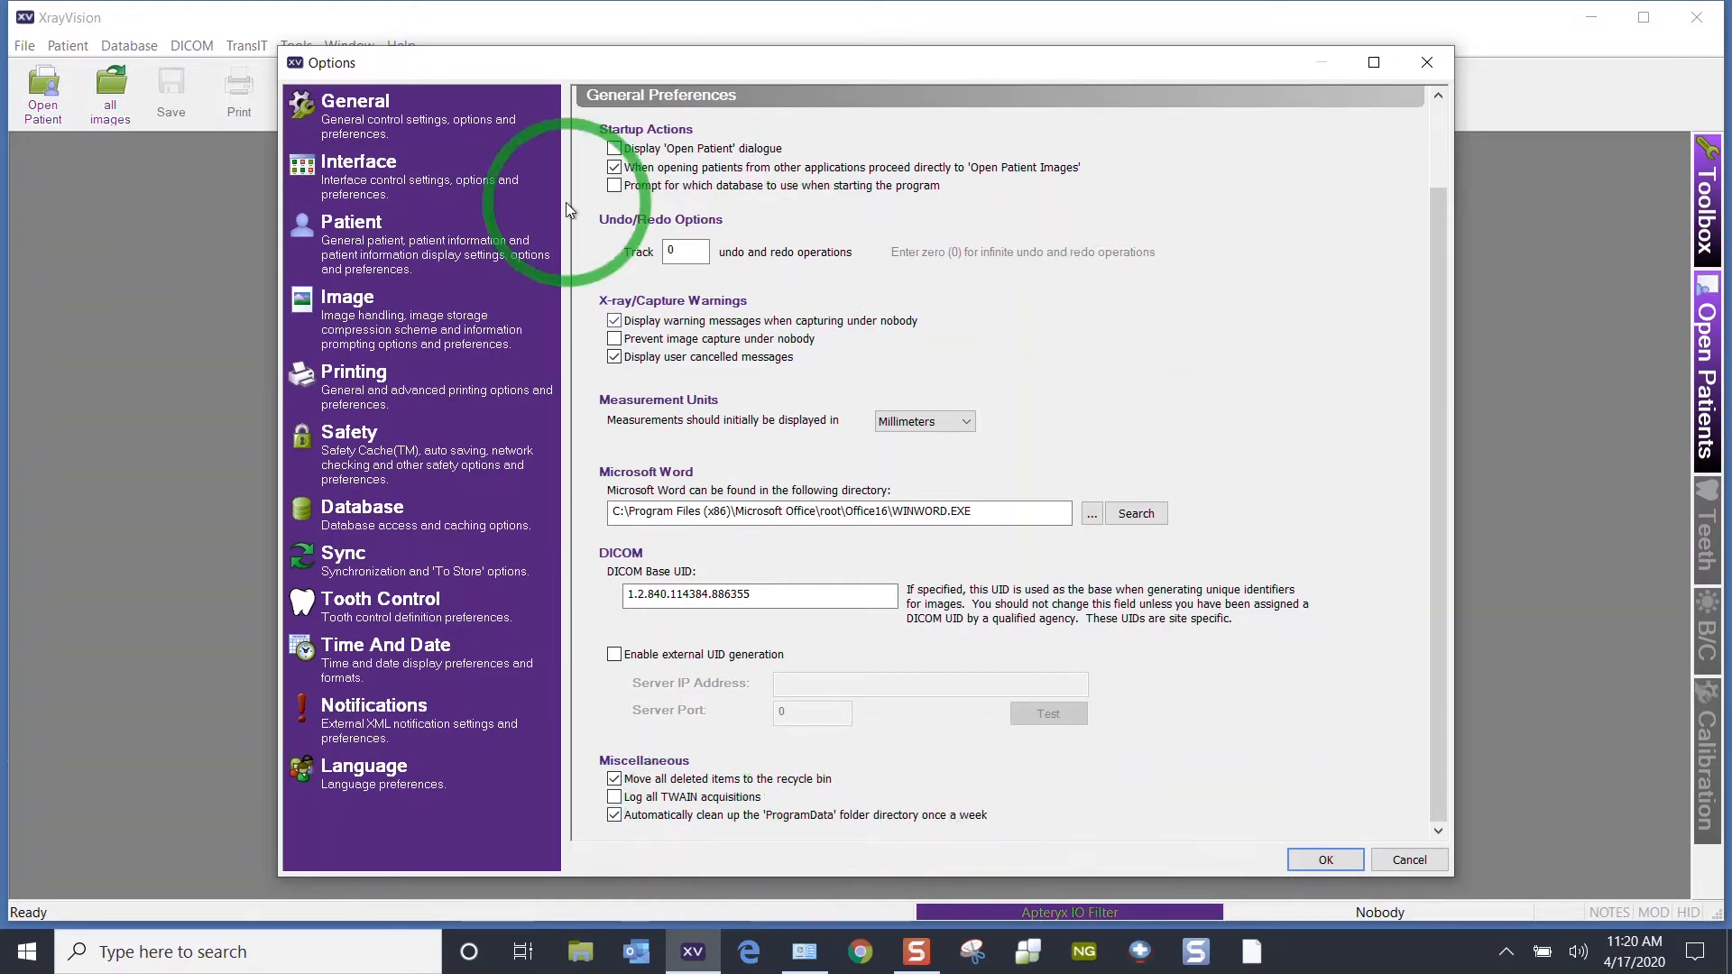
{"action": "left_click", "coordinate": [443, 180]}
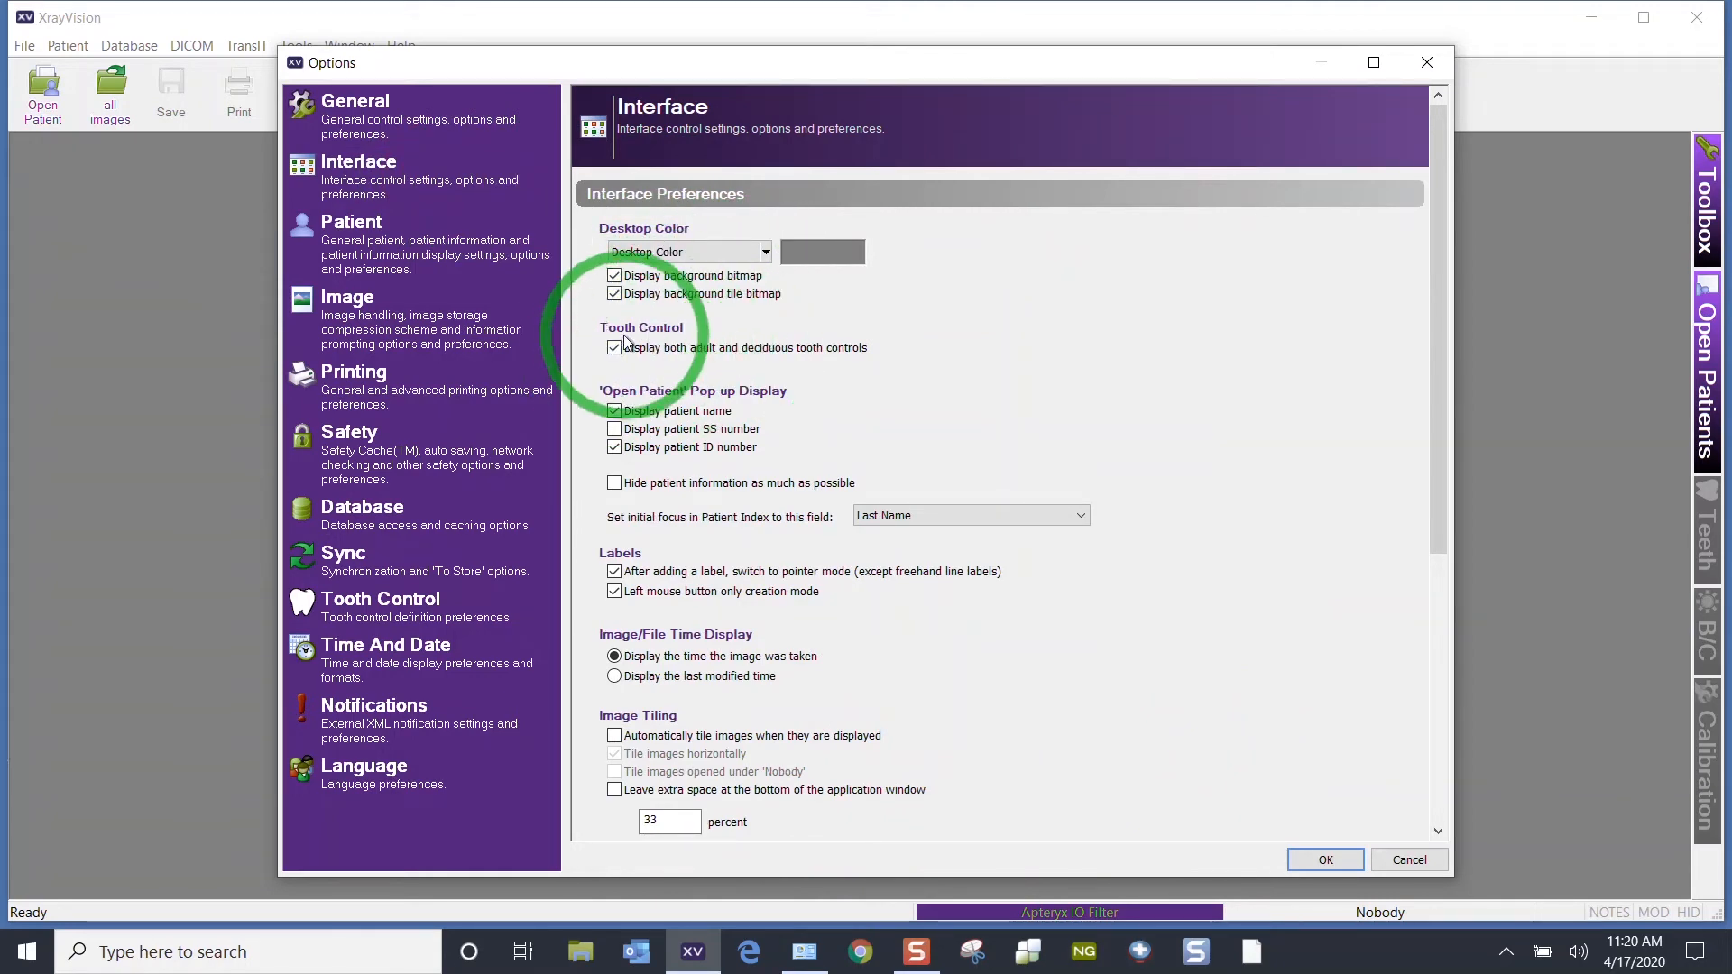
{"action": "left_click", "coordinate": [1407, 860]}
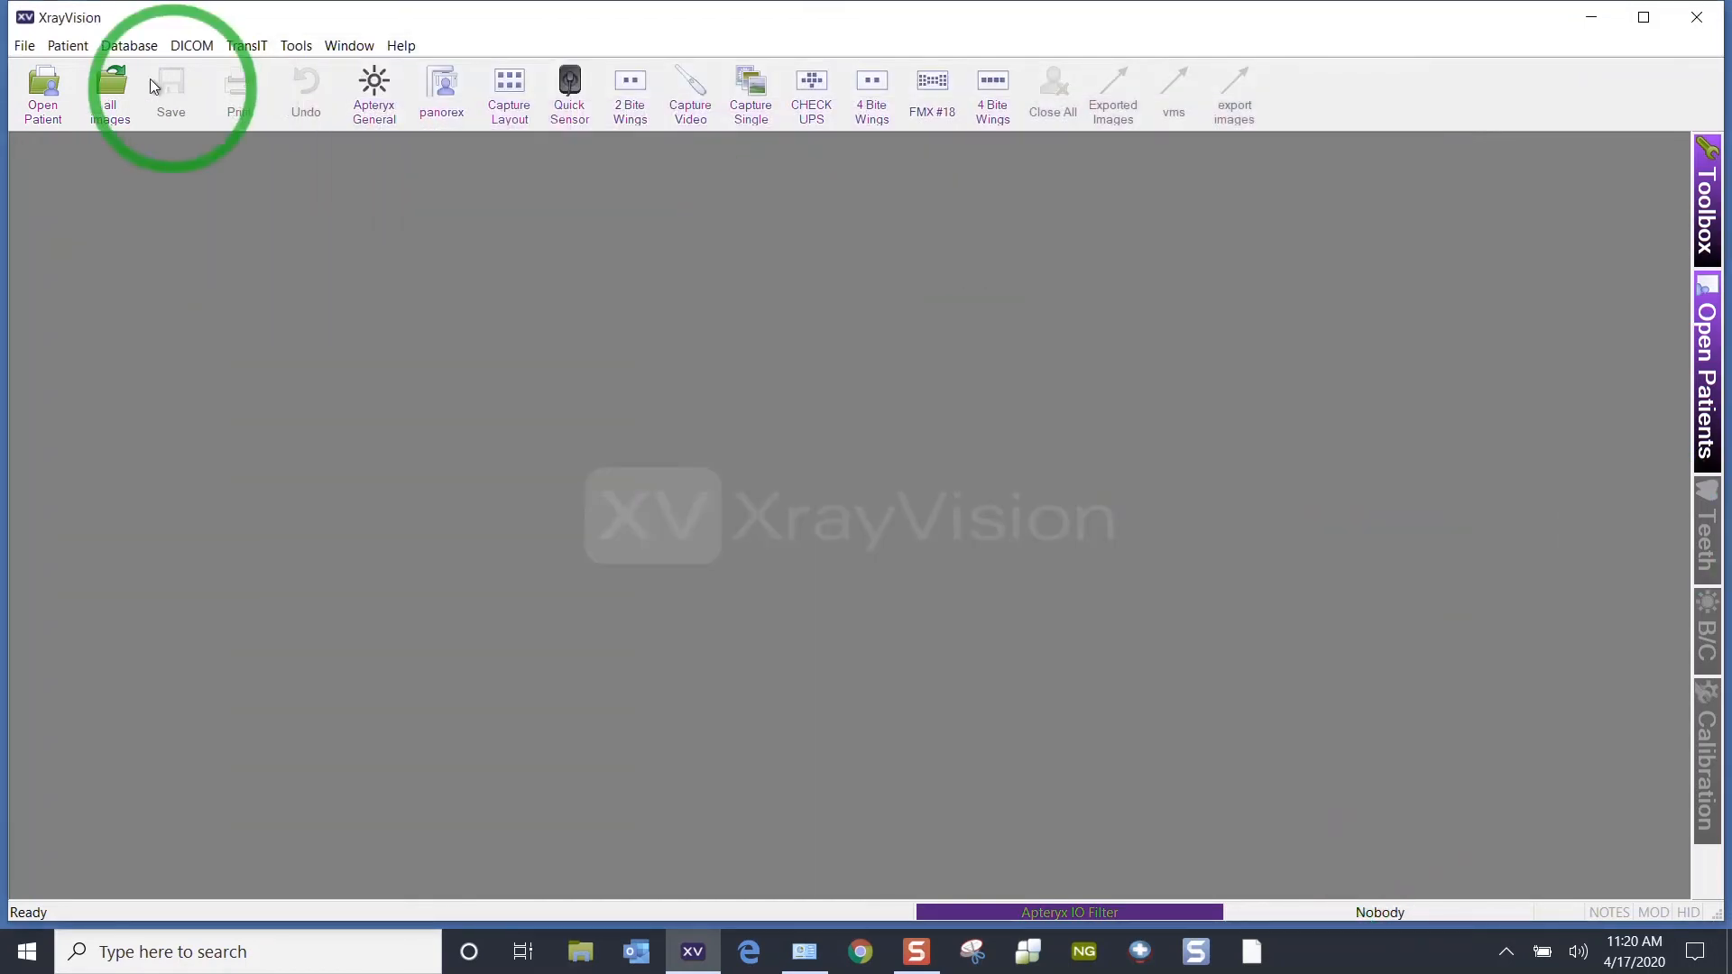
Step: Open the test patient at the head of the recent patients list
{"action": "left_click", "coordinate": [68, 45]}
{"action": "mouse_move", "coordinate": [99, 113]}
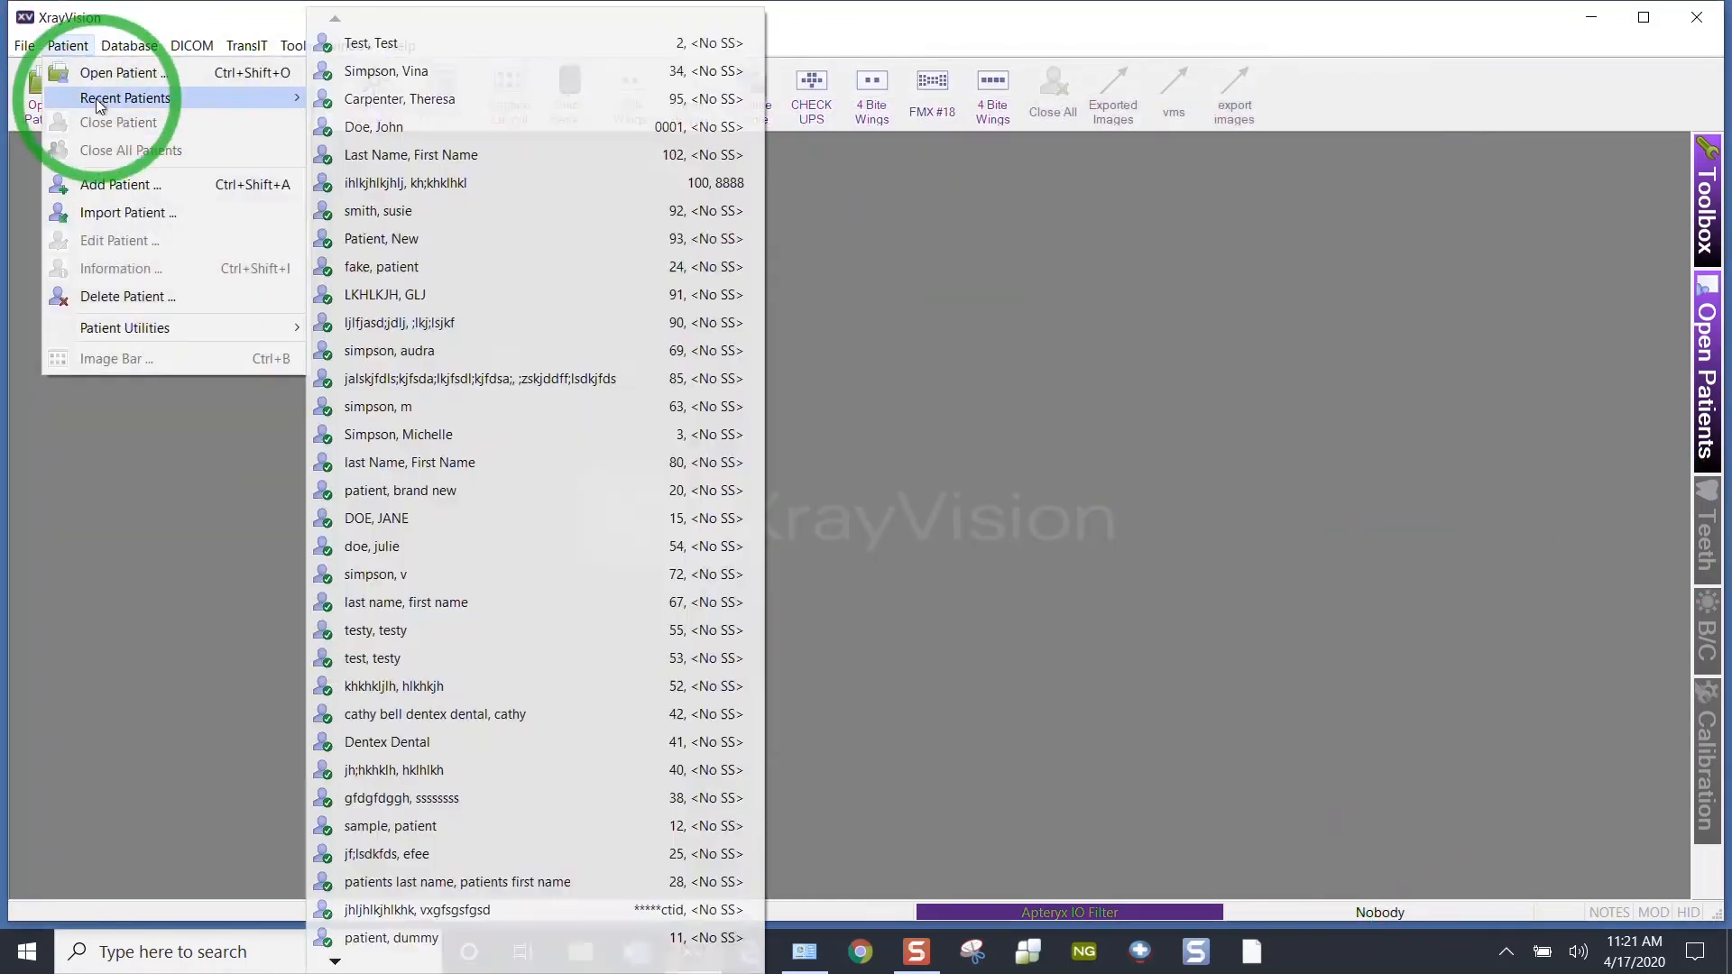
{"action": "left_click", "coordinate": [390, 45]}
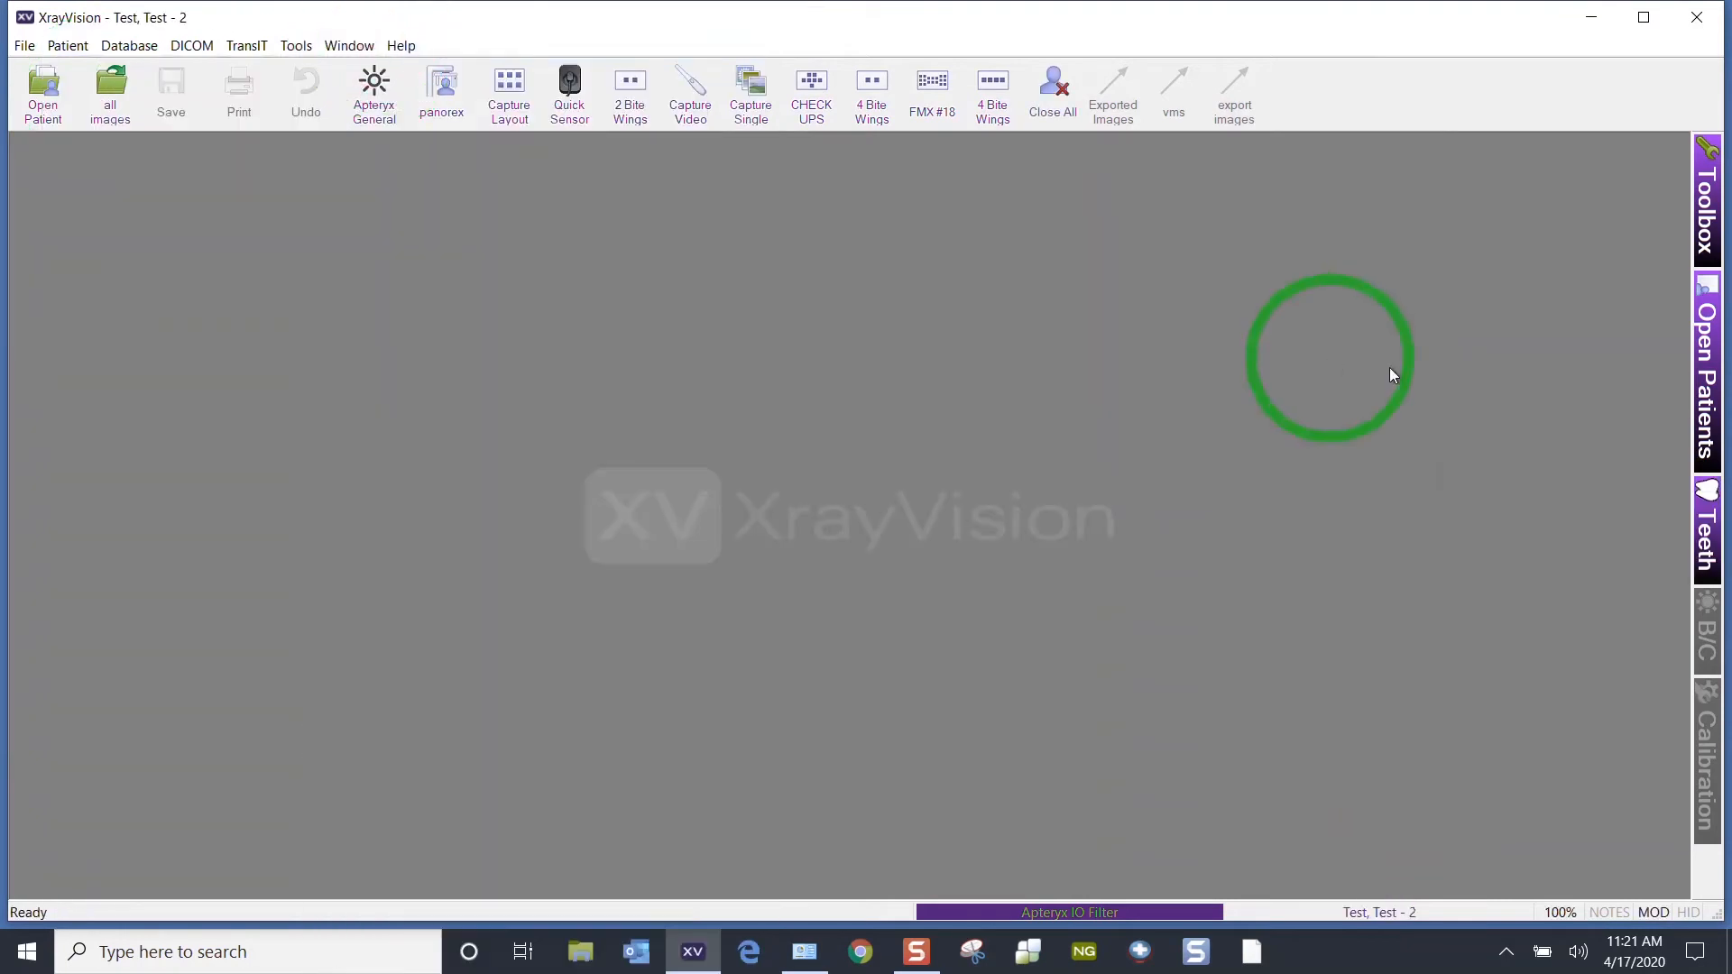
Step: Display the tooth chart with adult and deciduous teeth and enlarge it to make the teeth easier to pick
{"action": "left_click", "coordinate": [1694, 511]}
{"action": "left_click", "coordinate": [1422, 767]}
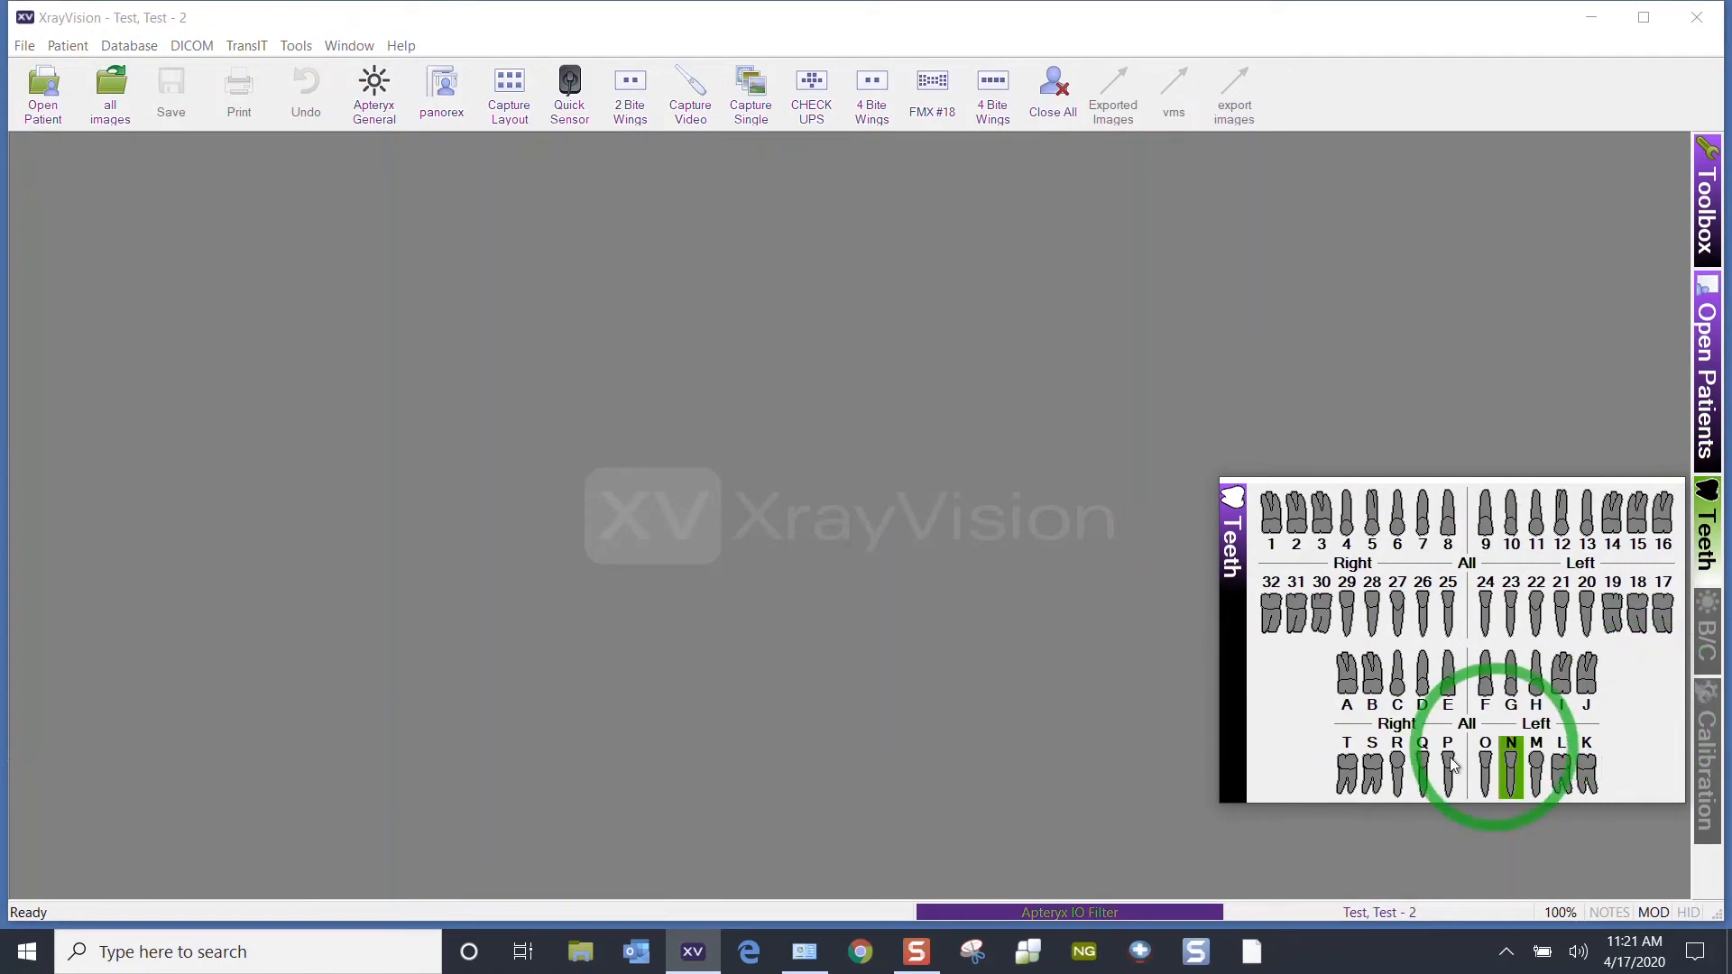
{"action": "left_click_drag", "start_coordinate": [1222, 793], "coordinate": [1319, 732]}
{"action": "left_click_drag", "start_coordinate": [1180, 768], "coordinate": [1043, 858]}
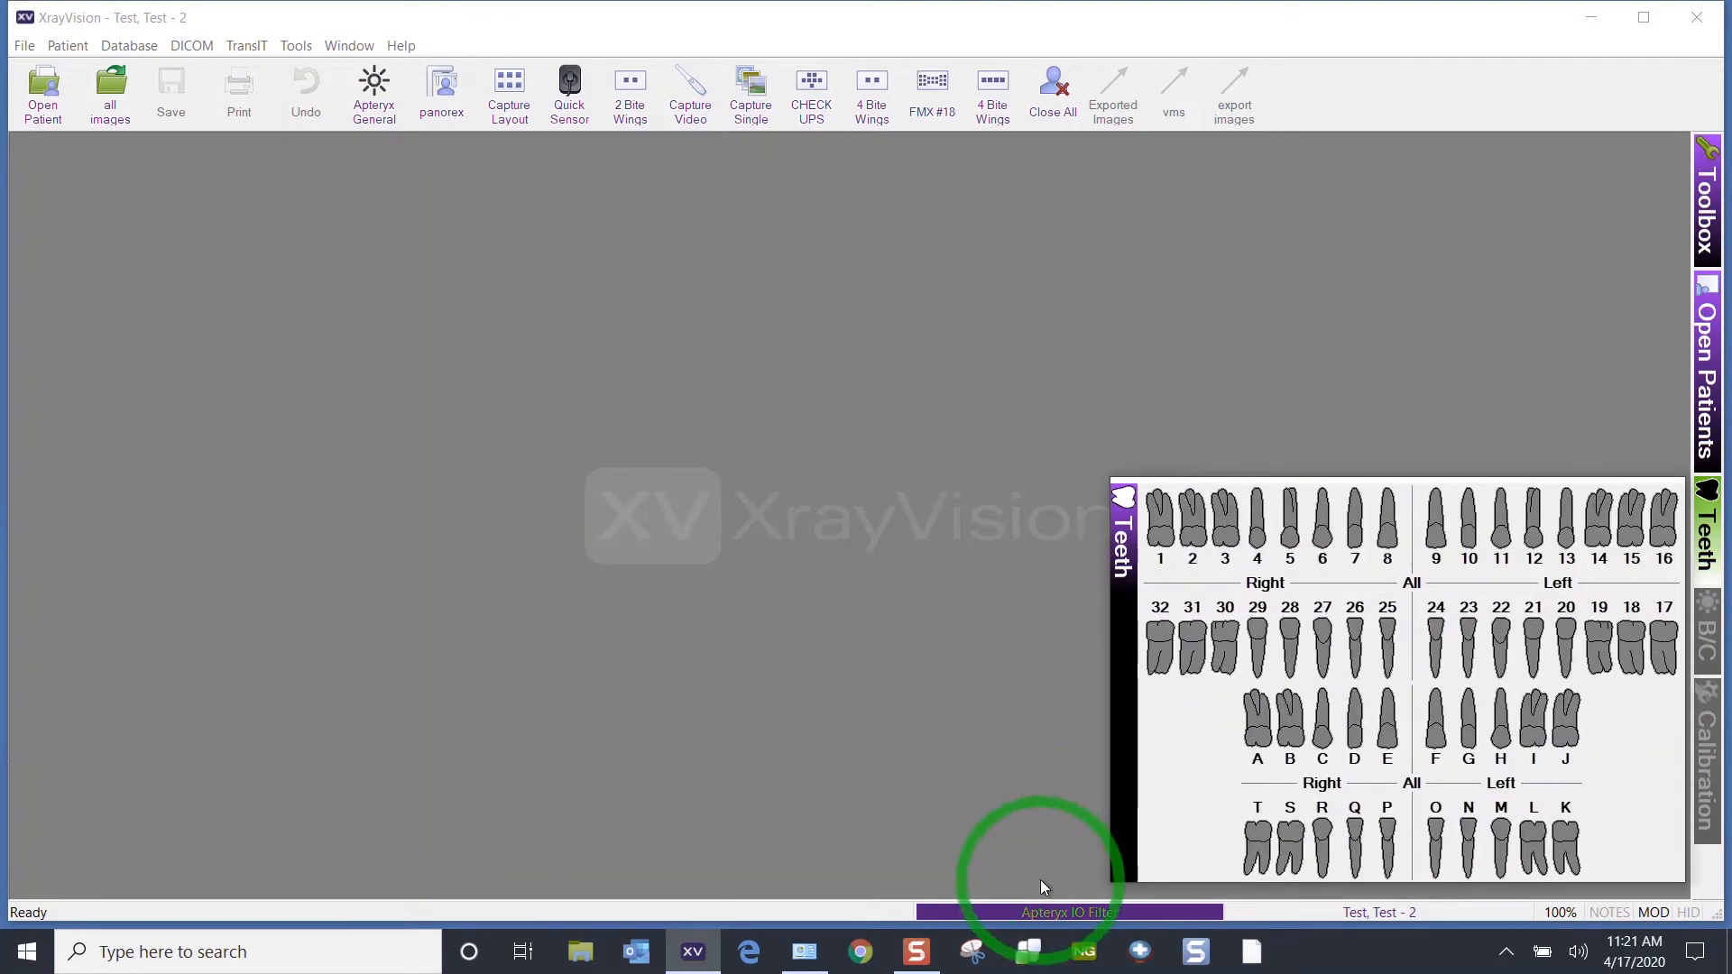
Step: View the patient's images for the whole mouth and those for teeth 3 to 6, closing each image selection without opening anything
{"action": "left_click", "coordinate": [1414, 582]}
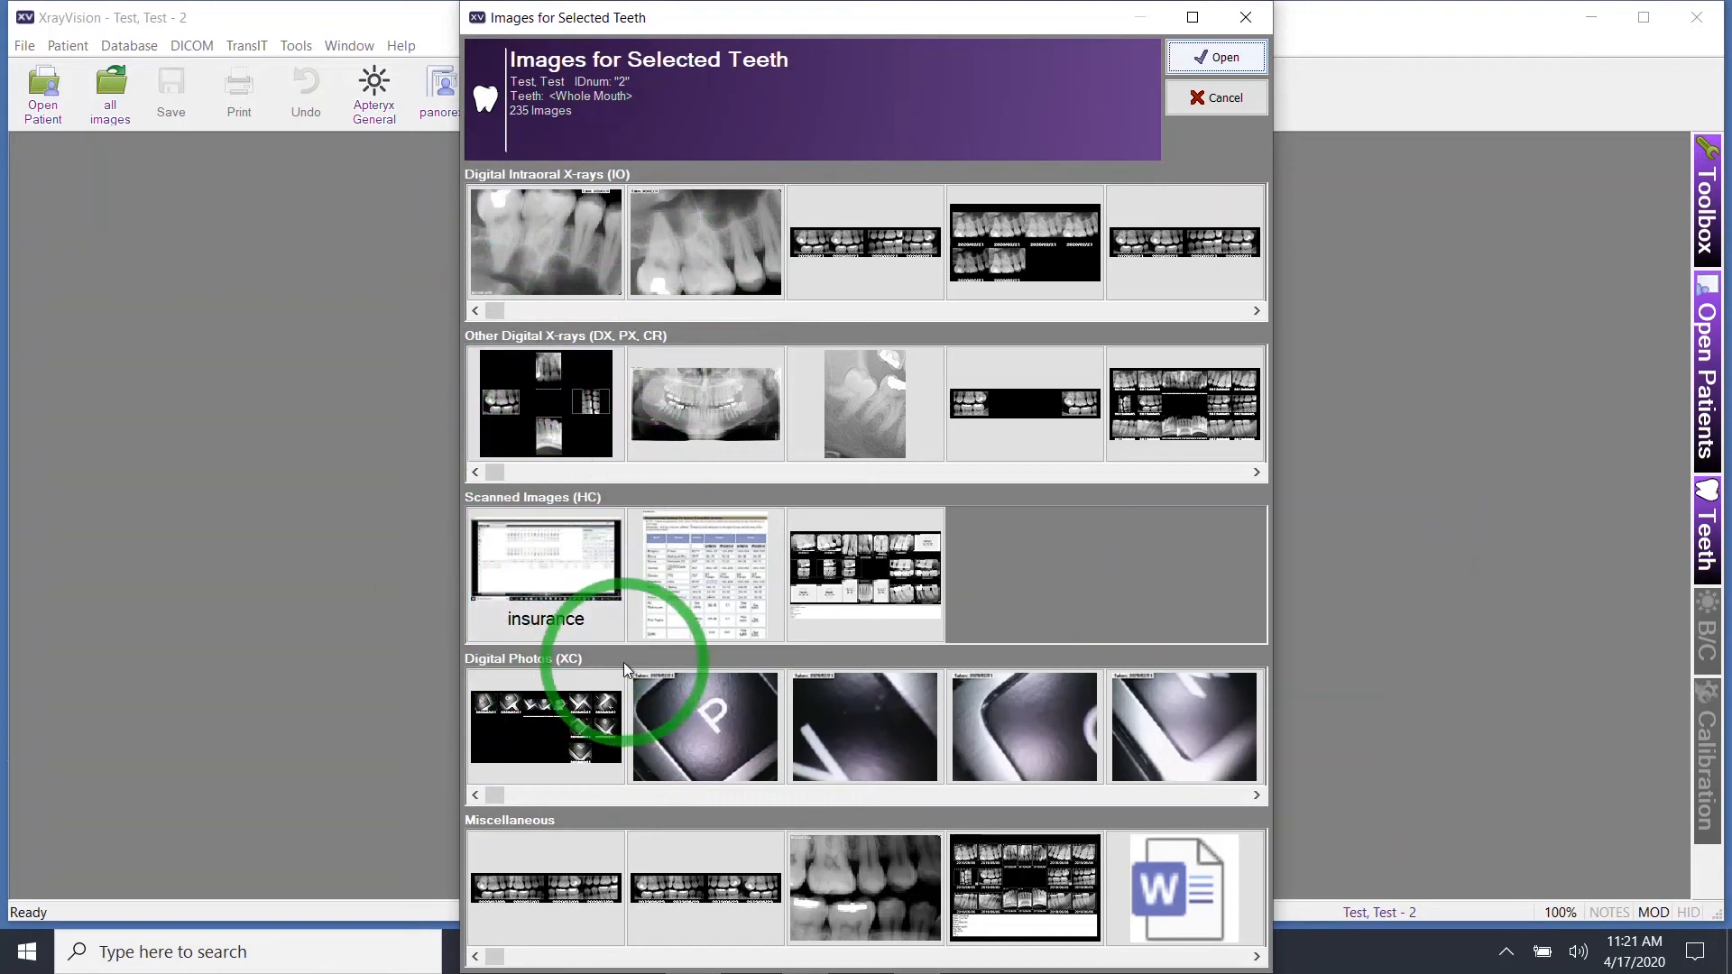
{"action": "left_click", "coordinate": [1244, 16]}
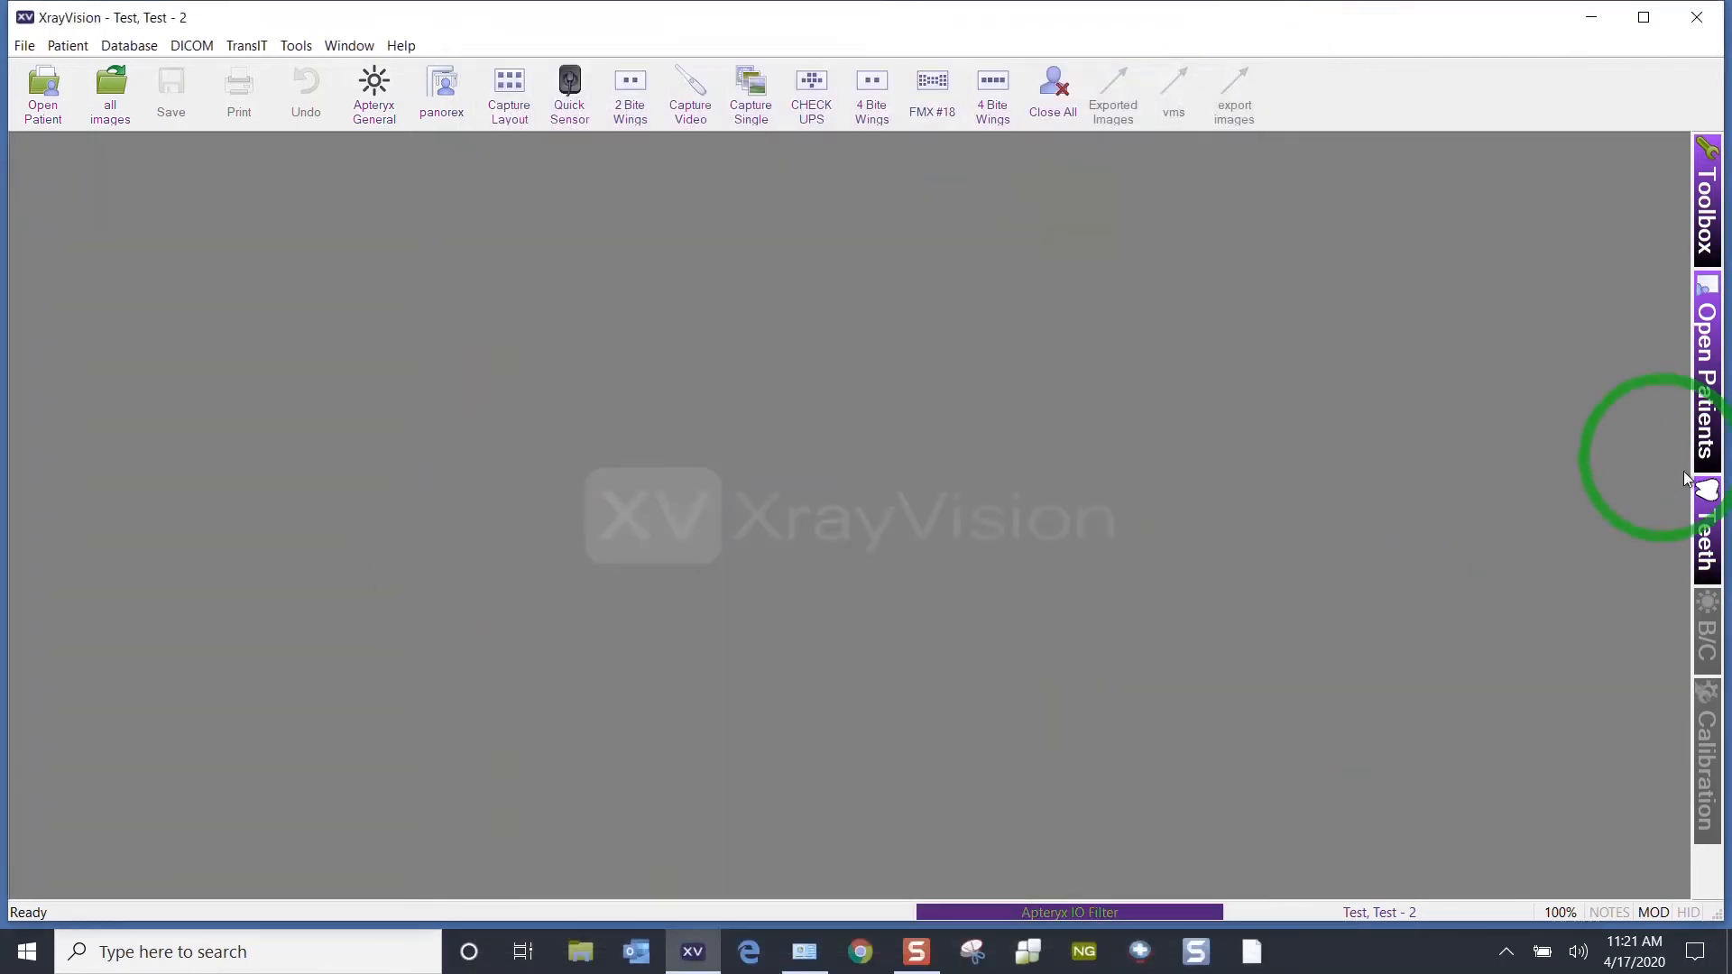
{"action": "left_click", "coordinate": [1699, 518]}
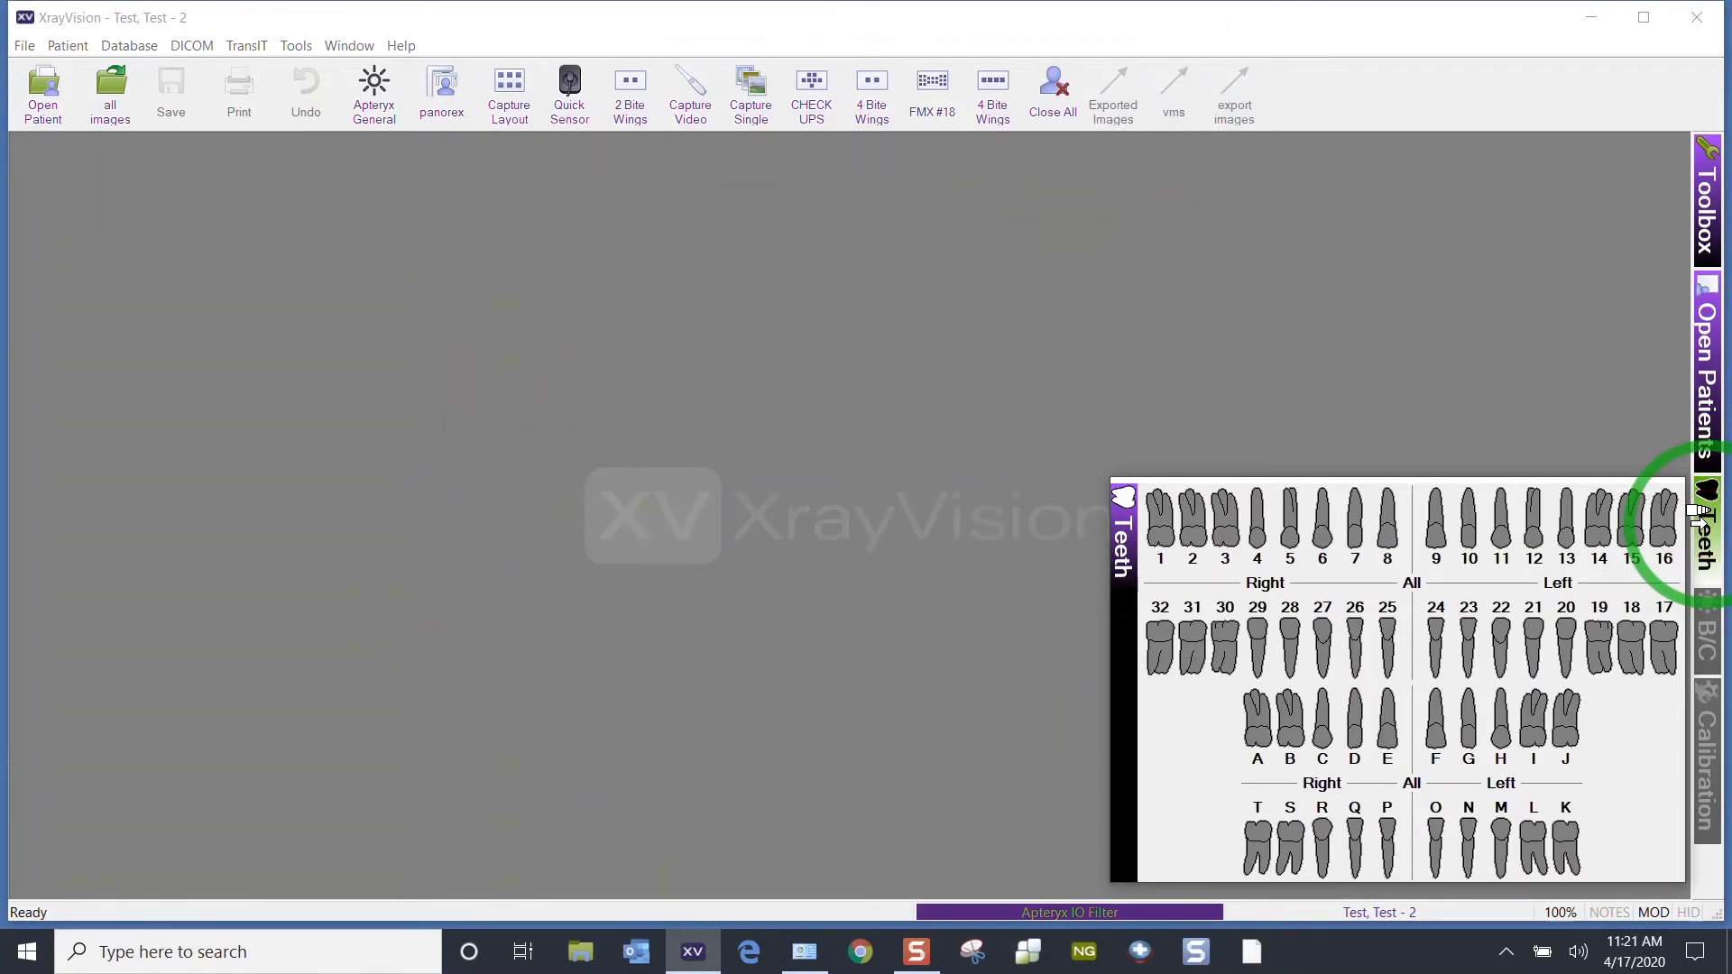
{"action": "left_click", "coordinate": [1222, 528]}
{"action": "left_click_drag", "start_coordinate": [1222, 527], "coordinate": [1323, 546]}
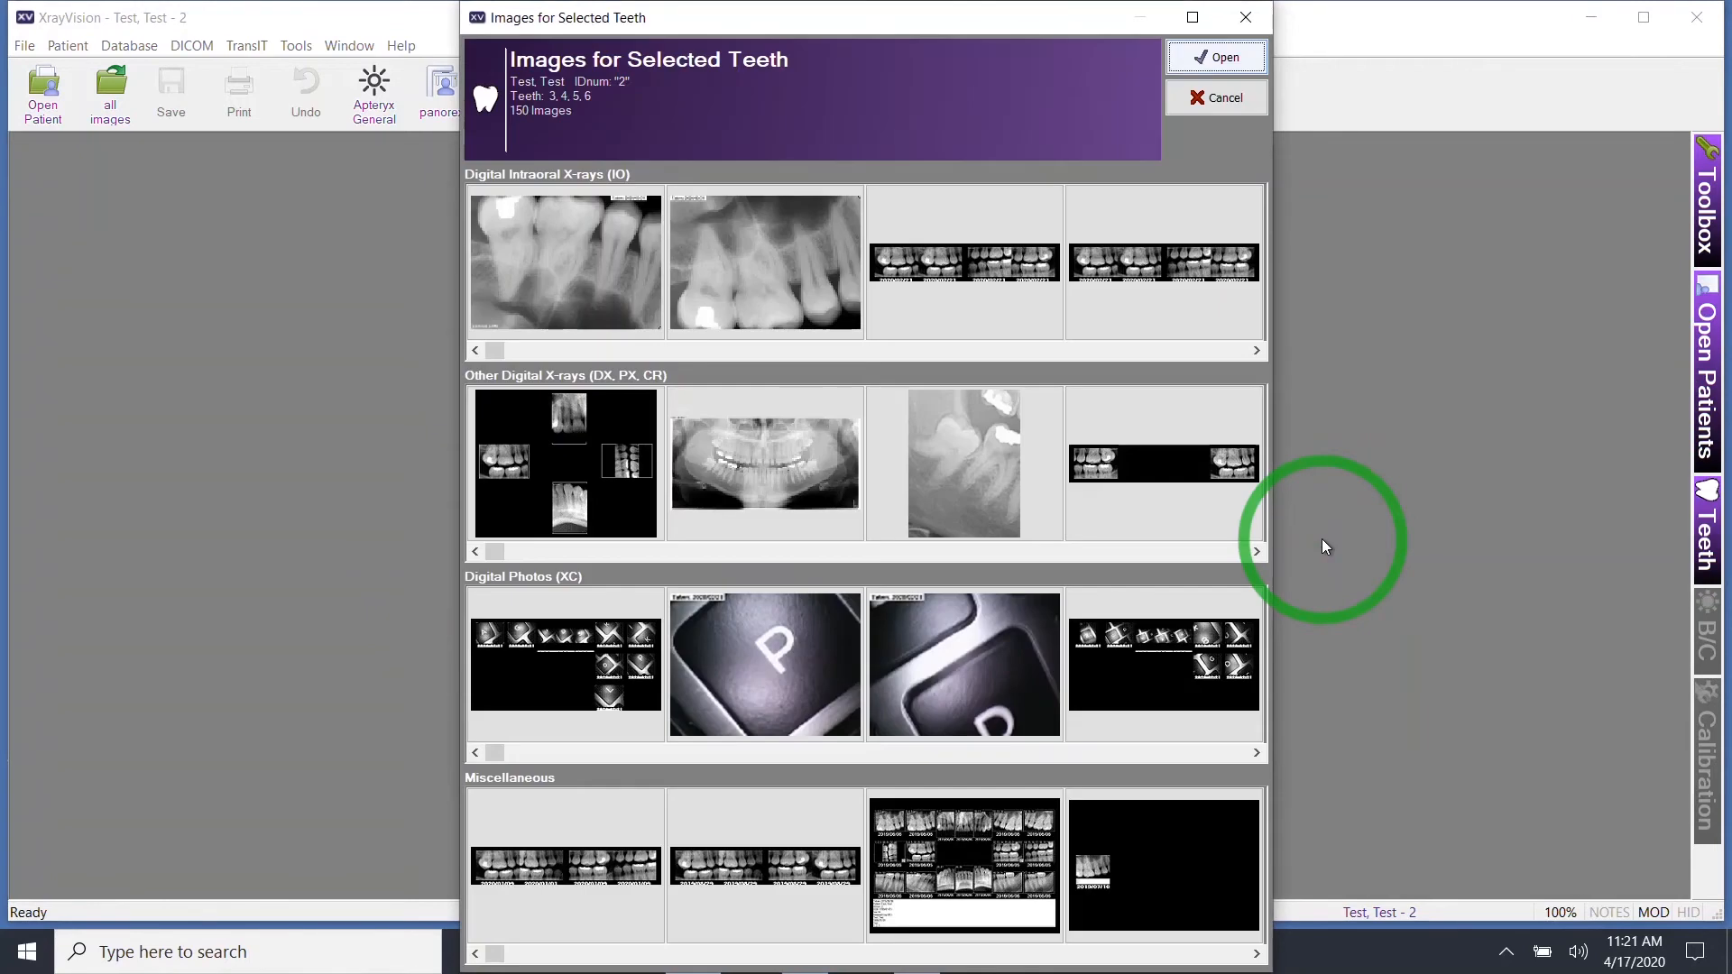
{"action": "left_click", "coordinate": [851, 222]}
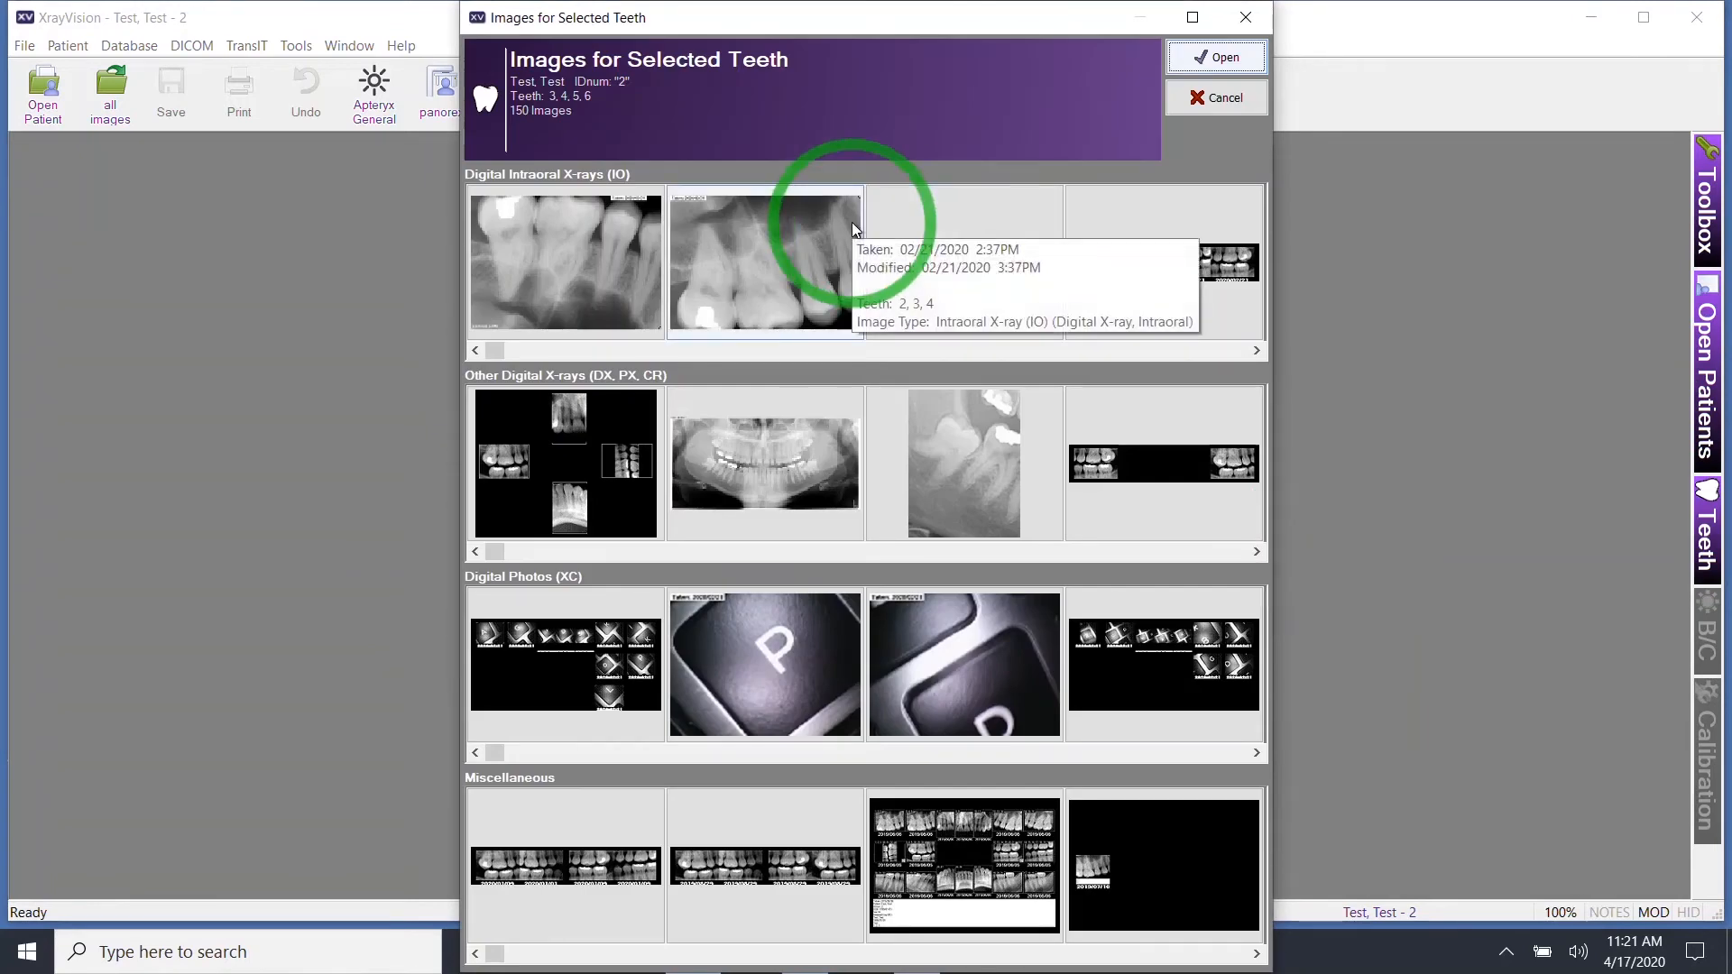
{"action": "left_click", "coordinate": [1243, 18]}
{"action": "mouse_move", "coordinate": [1707, 516]}
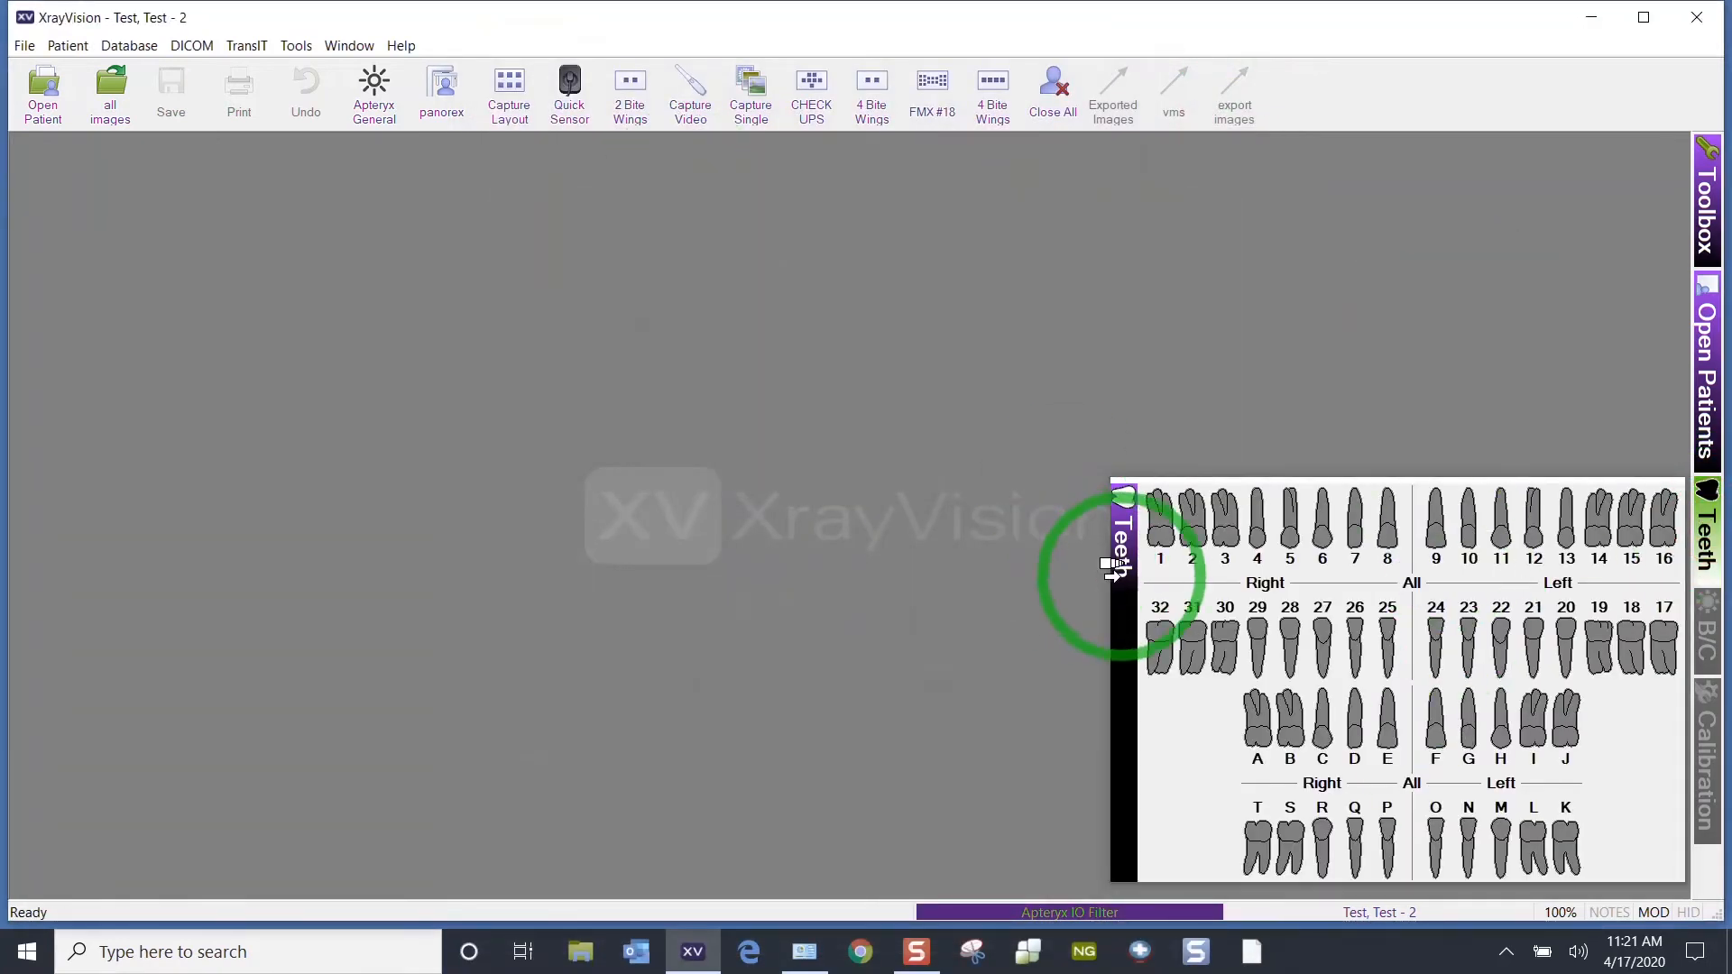
{"action": "left_click", "coordinate": [1139, 593]}
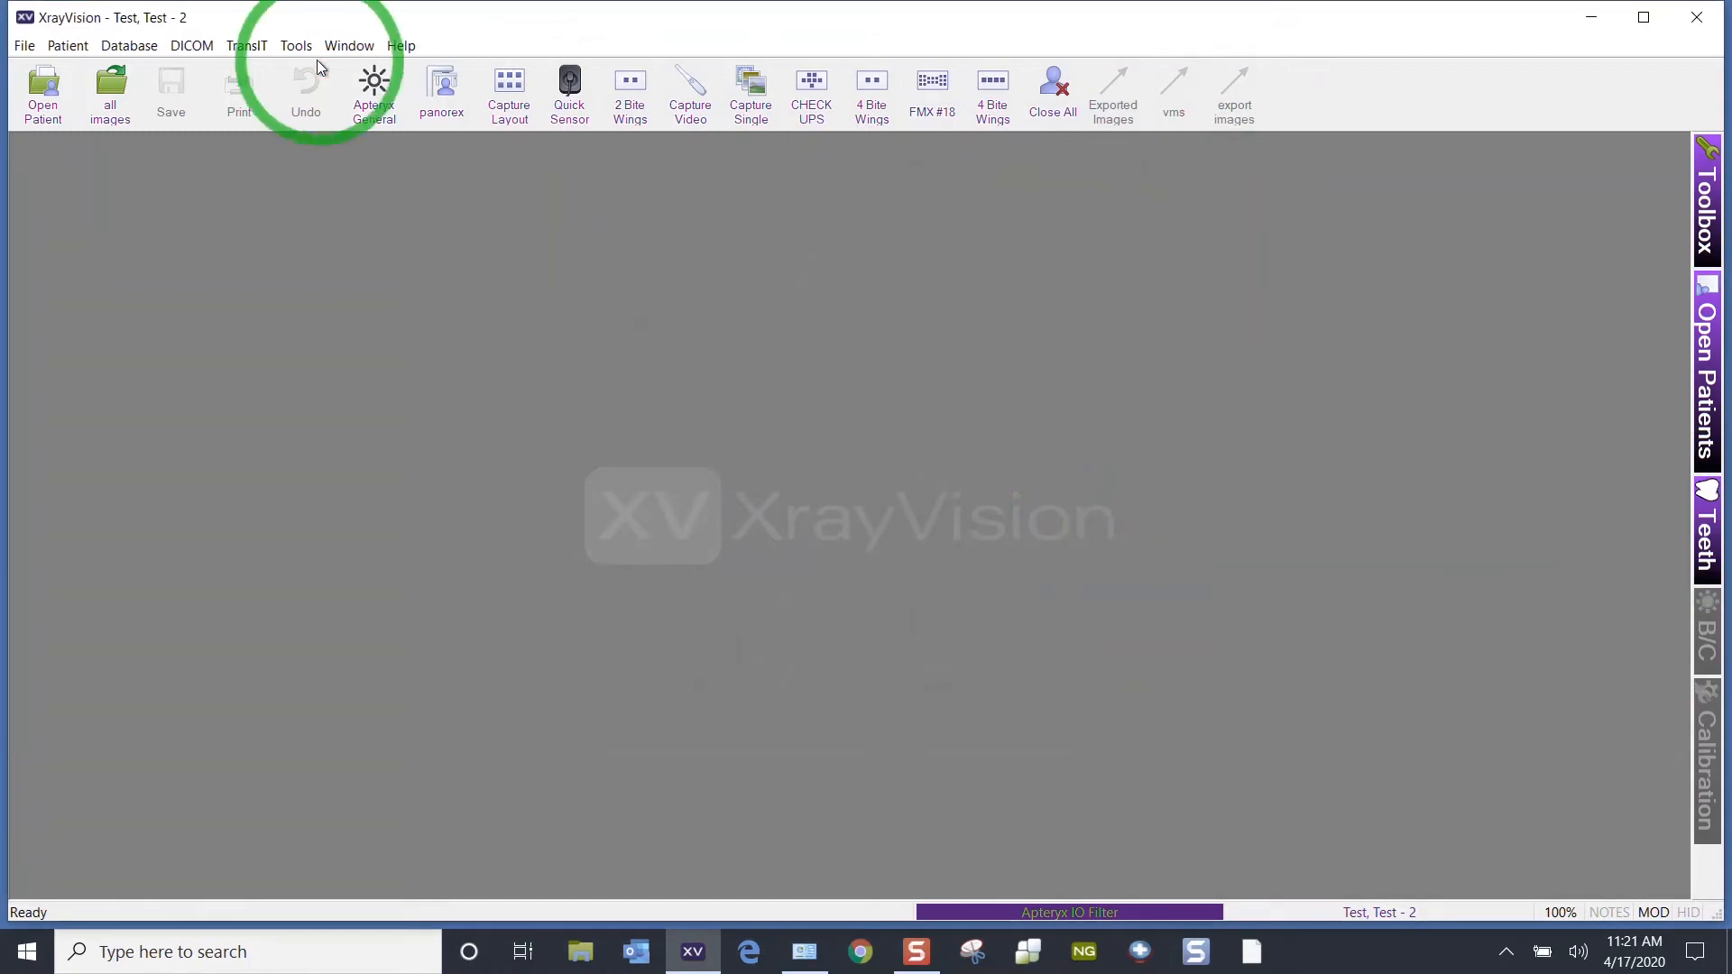
Step: Examine the tooth control and 'Open Patient' pop-up display settings in the Interface preferences, then close the options
{"action": "left_click", "coordinate": [296, 46]}
{"action": "left_click", "coordinate": [309, 73]}
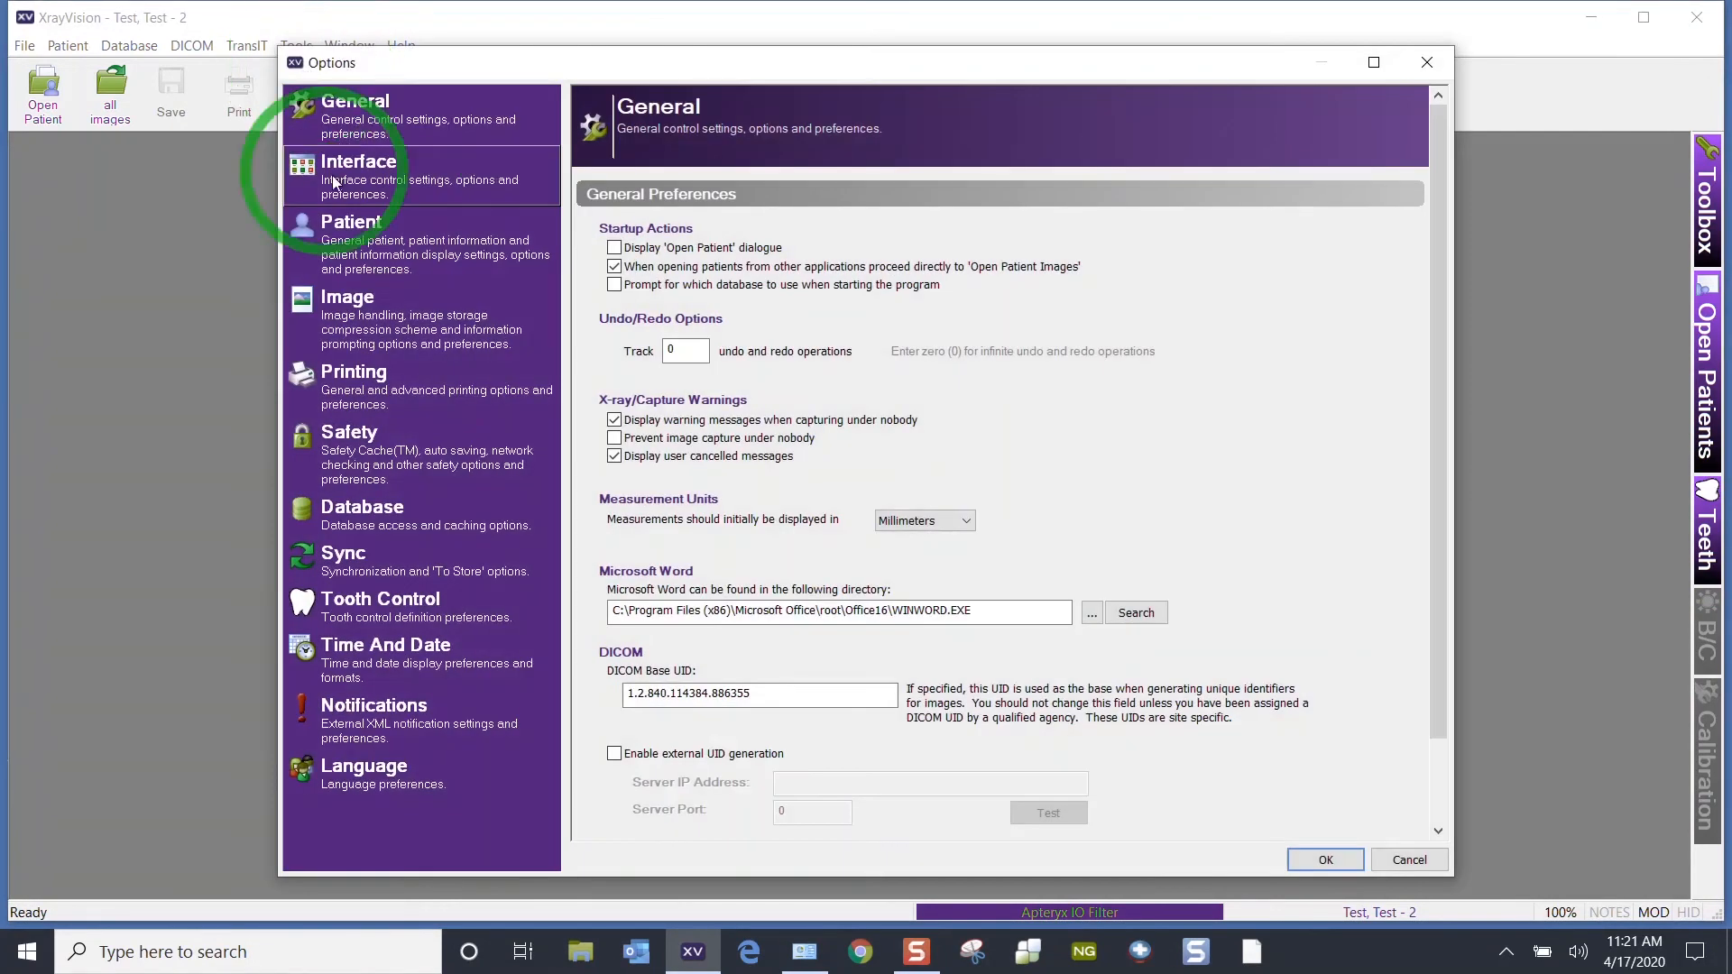
{"action": "left_click", "coordinate": [409, 186]}
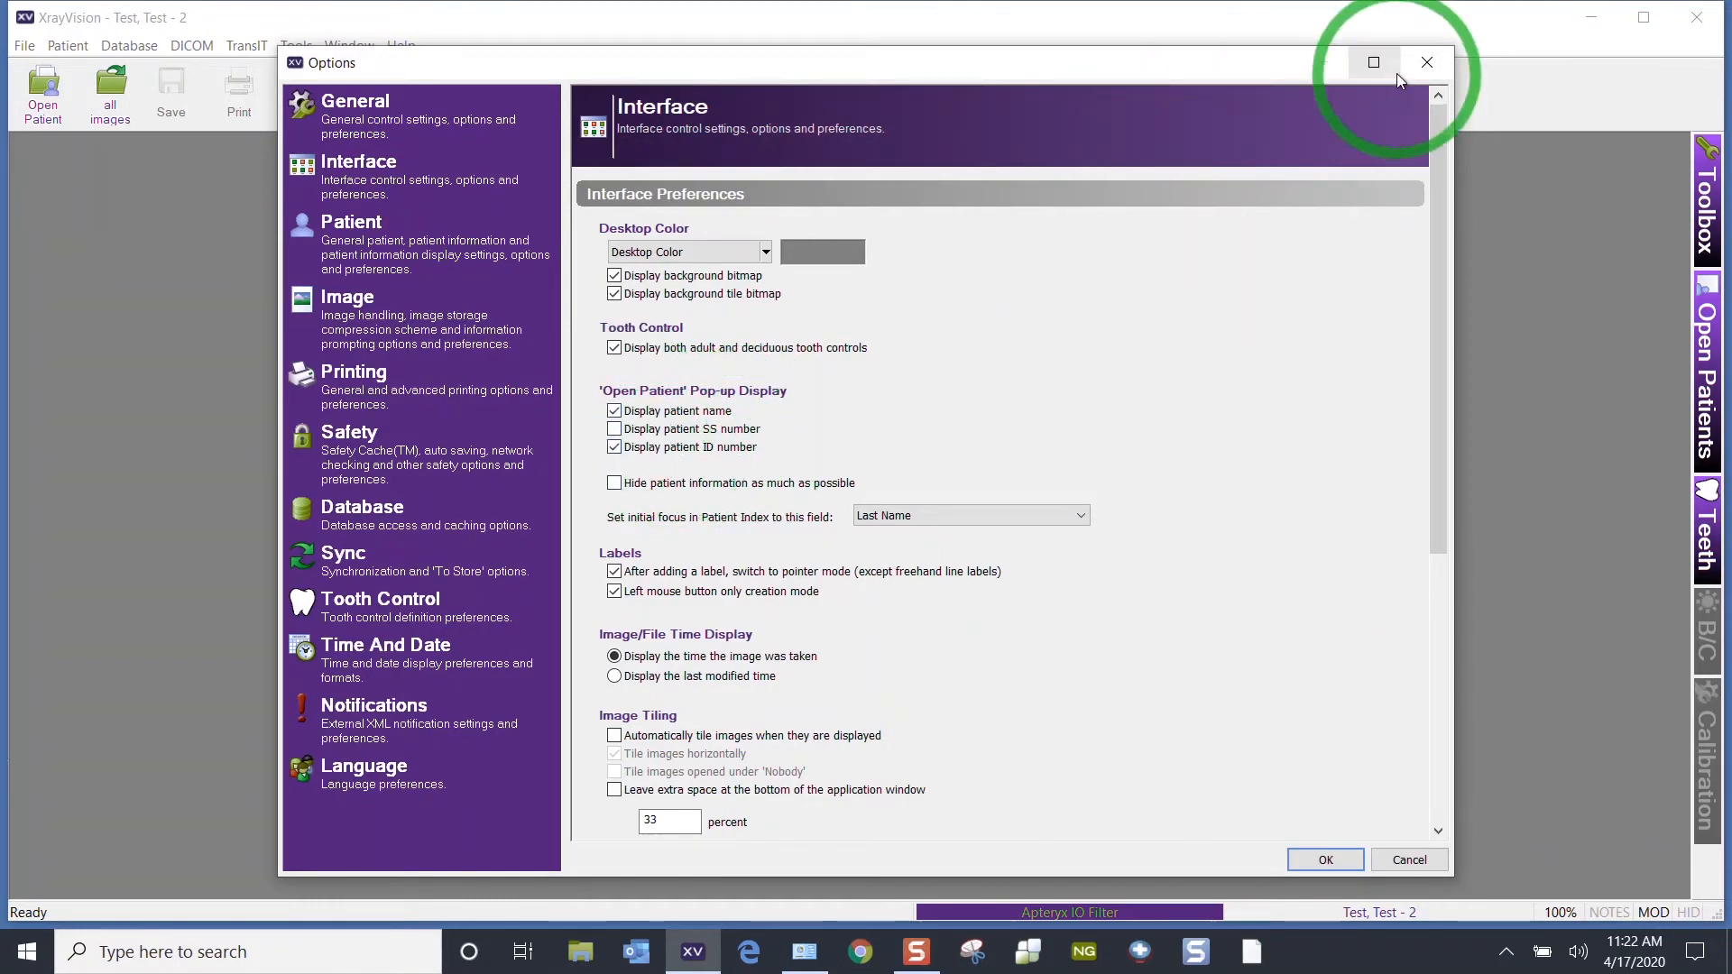
{"action": "left_click", "coordinate": [1430, 62]}
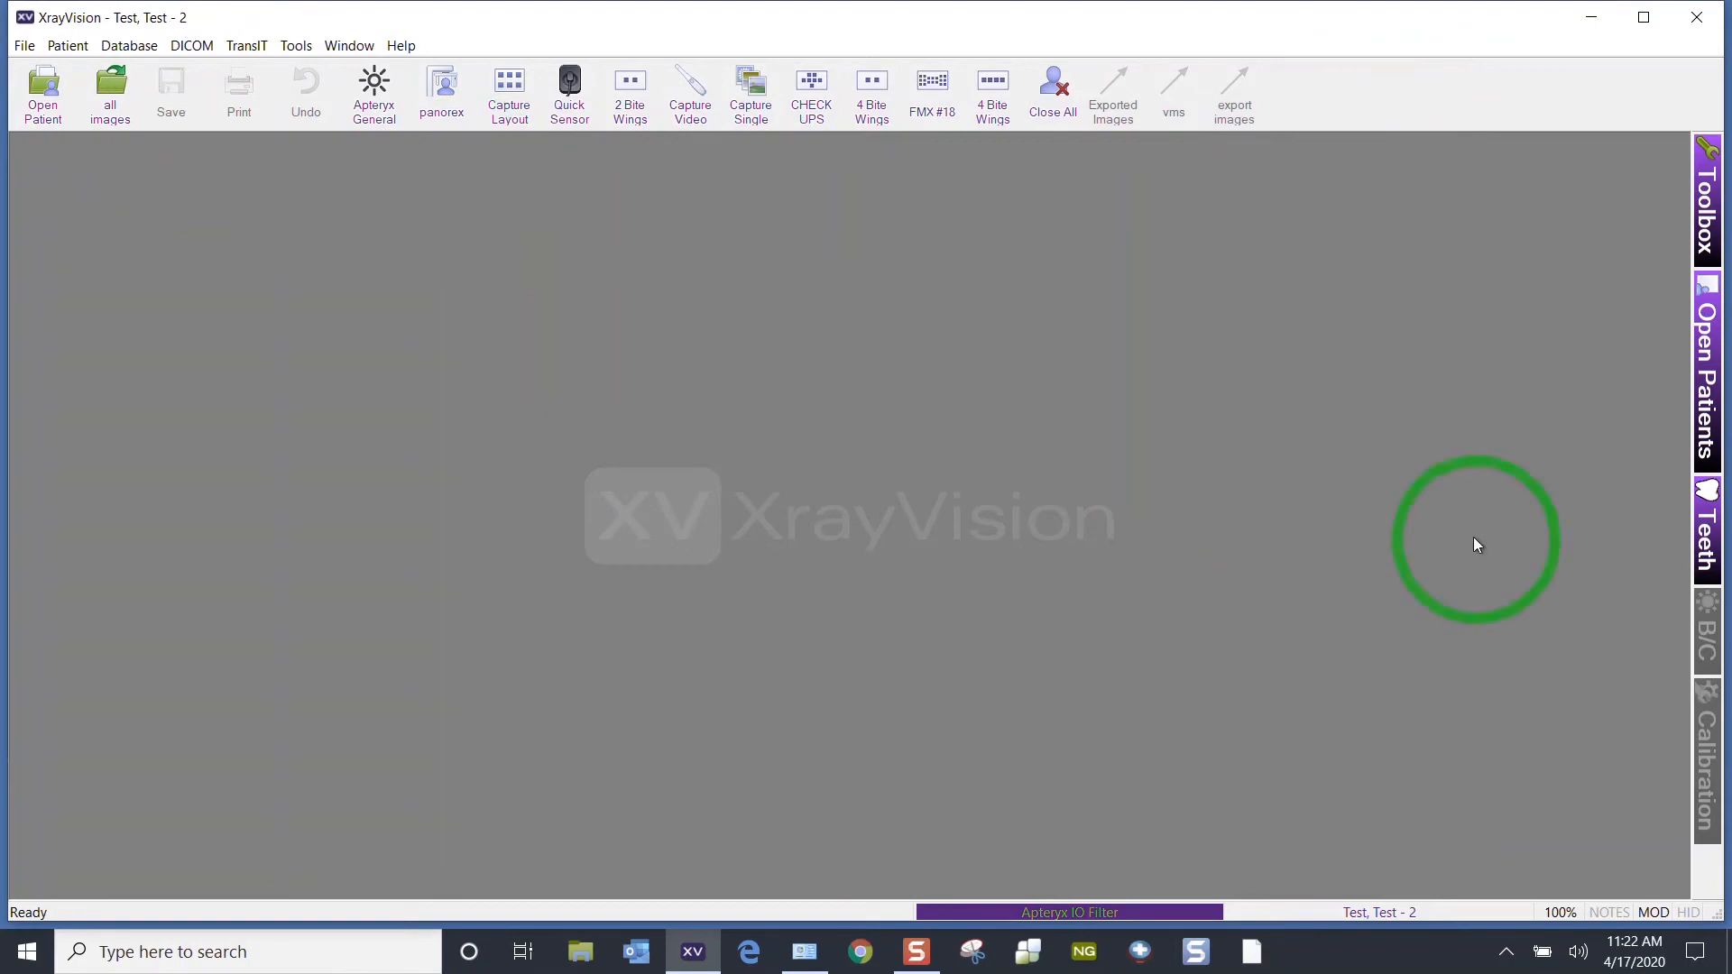
Step: Display the list of open patients and open the second patient in the recent patients list alongside the test patient
{"action": "left_click", "coordinate": [1354, 913]}
{"action": "left_click", "coordinate": [1497, 751]}
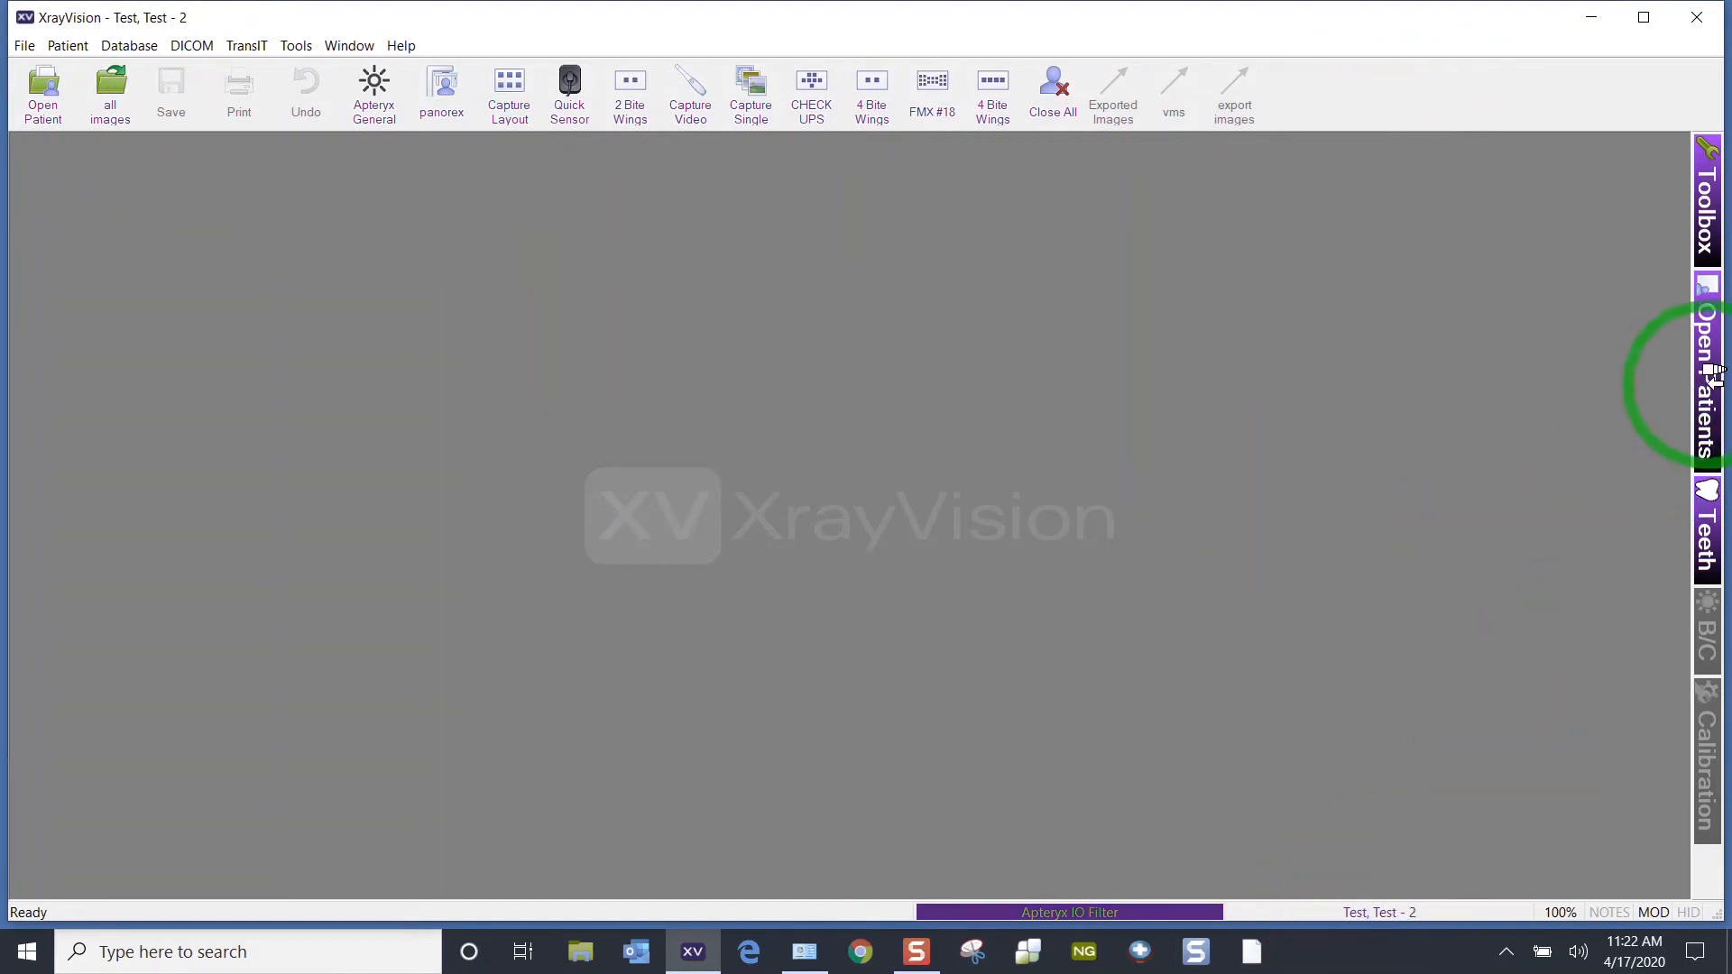
{"action": "mouse_move", "coordinate": [1714, 374]}
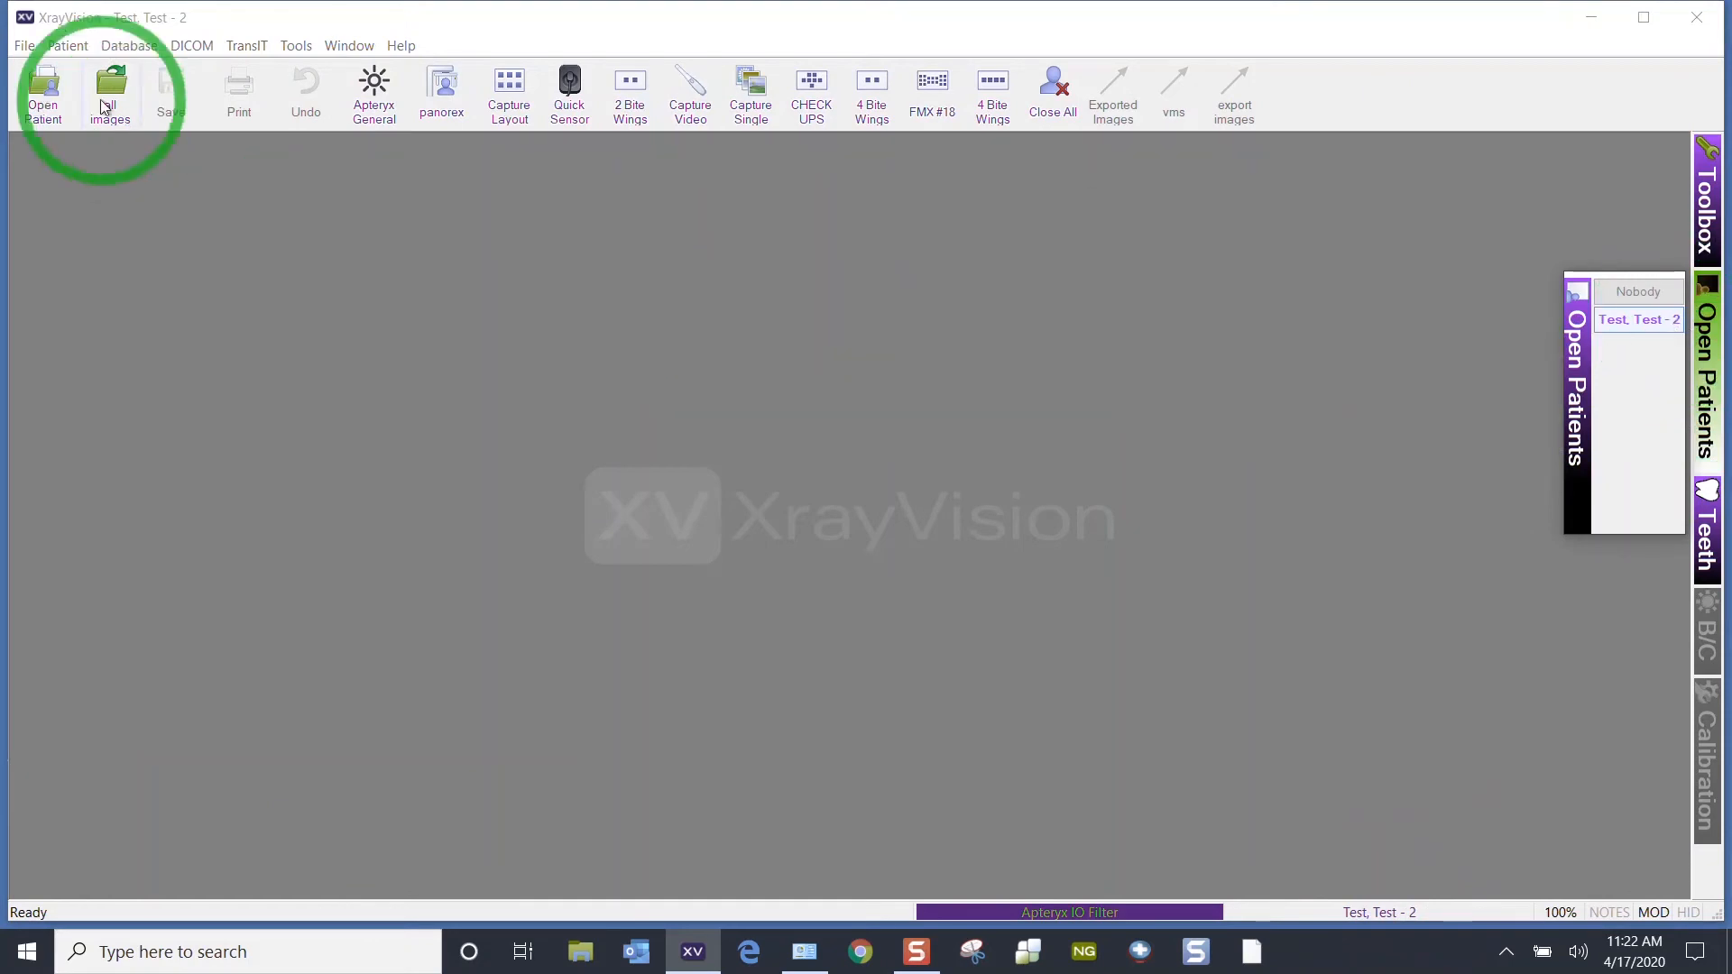
{"action": "left_click", "coordinate": [67, 49]}
{"action": "mouse_move", "coordinate": [105, 99]}
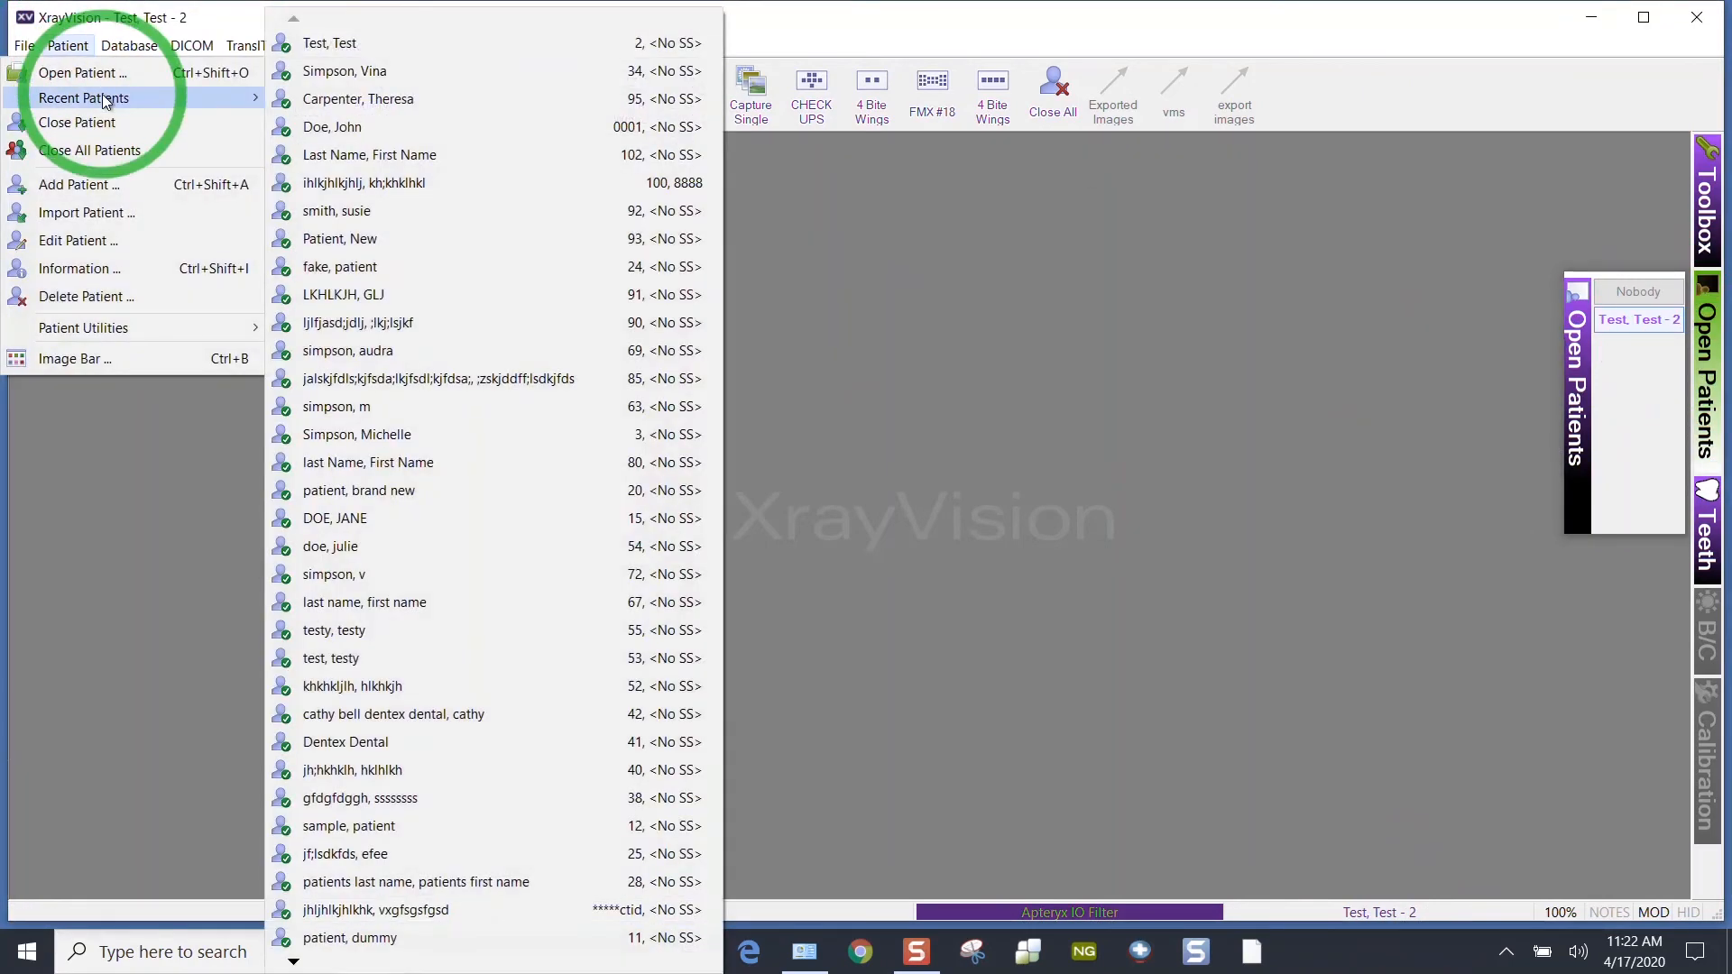
{"action": "left_click", "coordinate": [379, 71]}
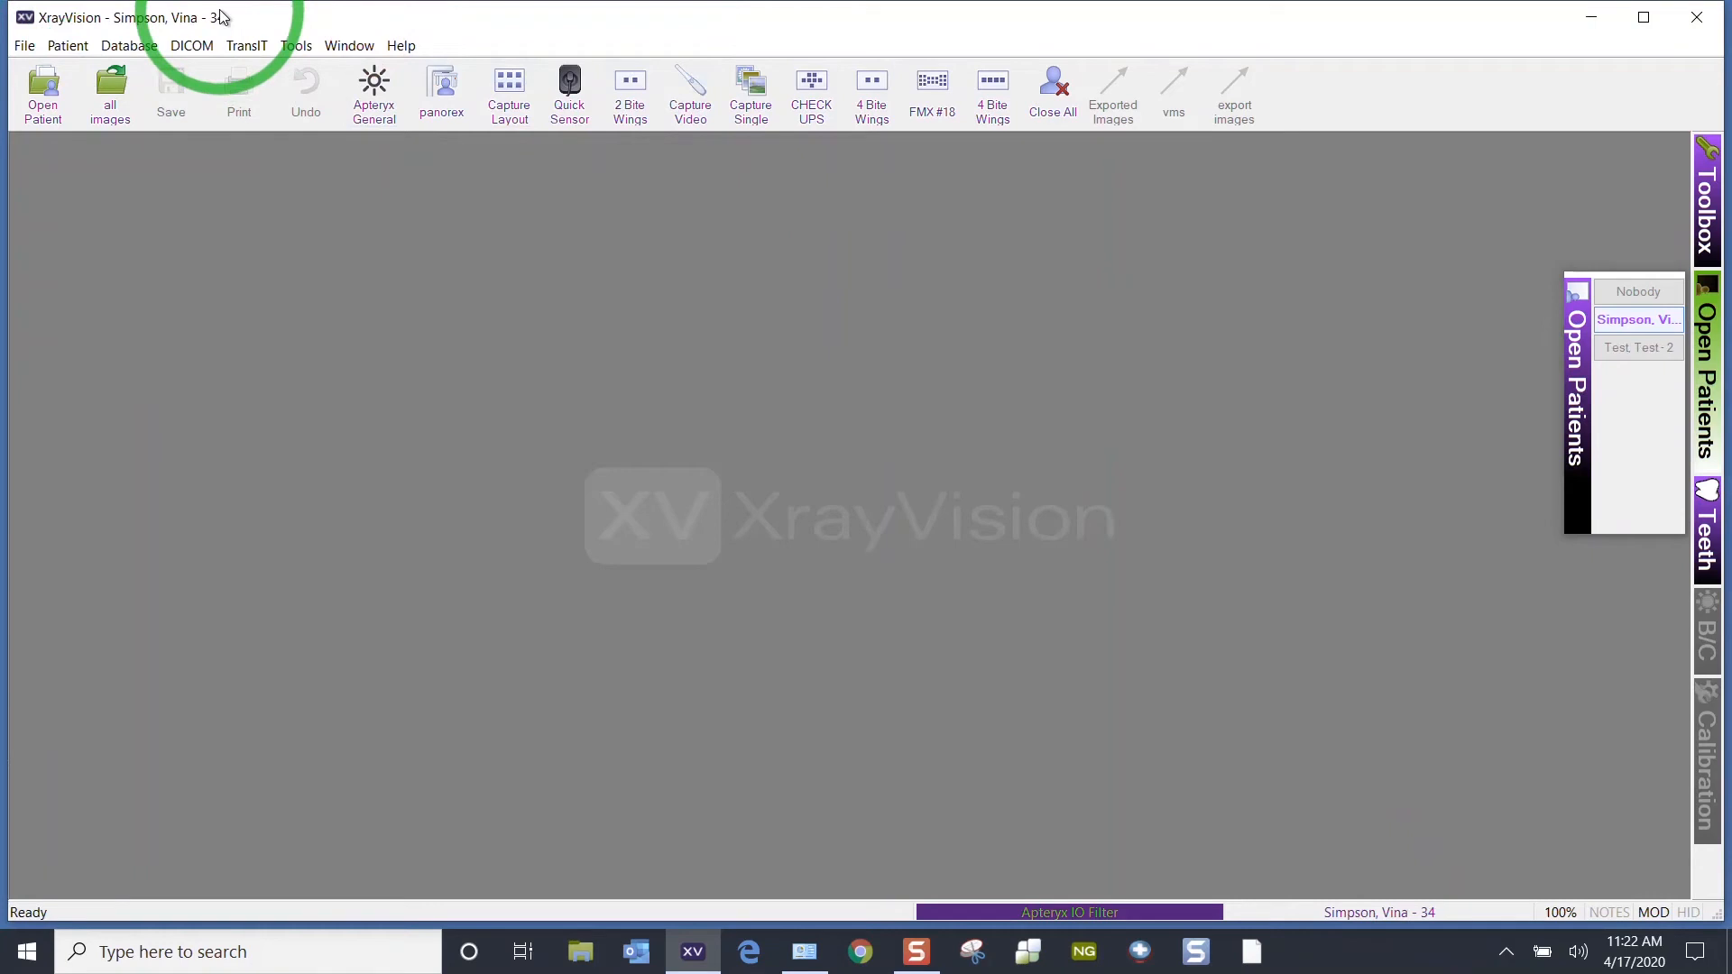
Step: Set the initial focus field of the Patient Index to First Name in the Interface preferences
{"action": "left_click", "coordinate": [294, 46]}
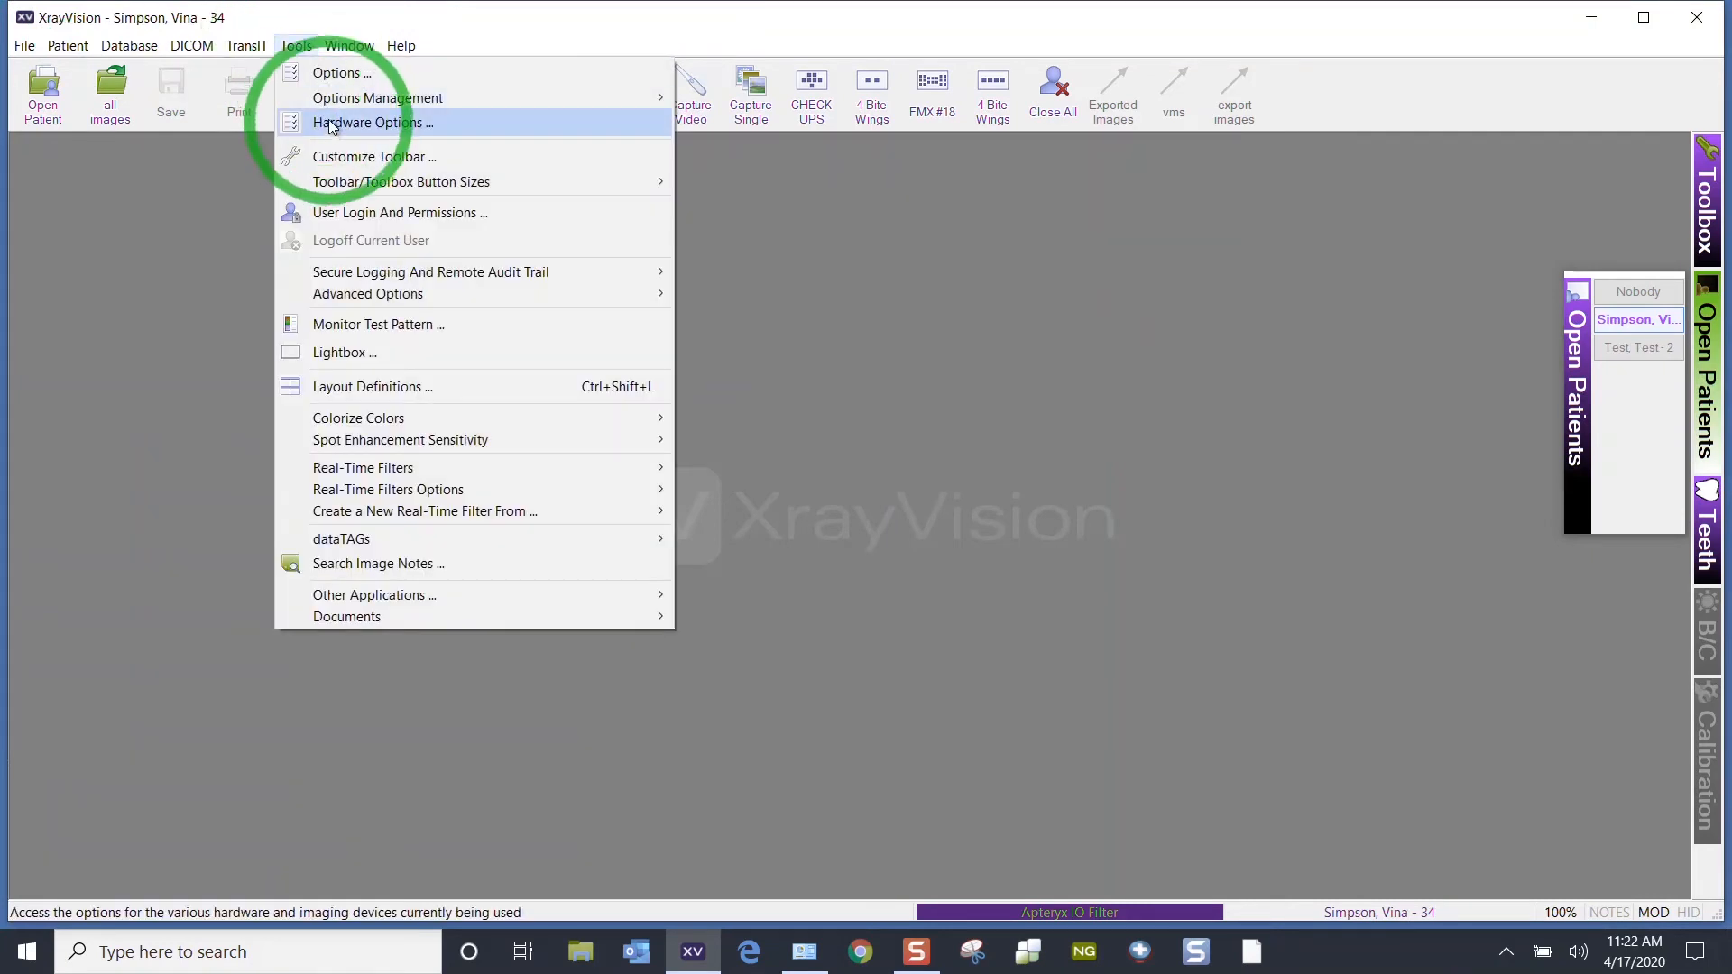
{"action": "left_click", "coordinate": [343, 75]}
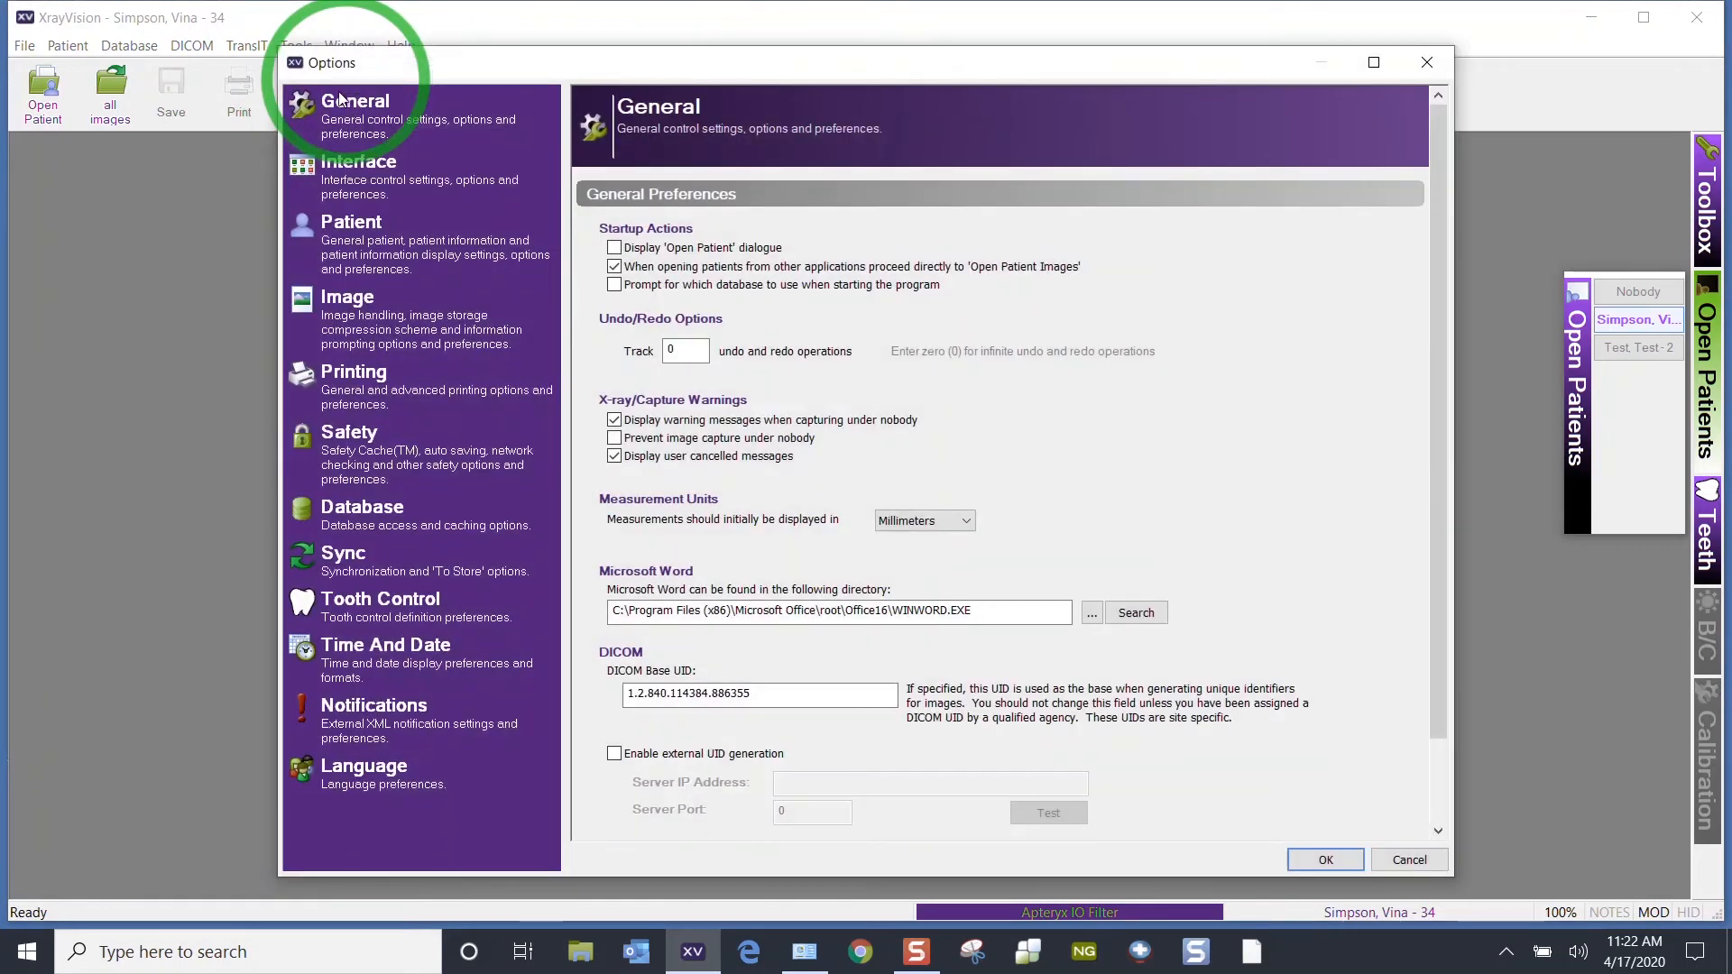
{"action": "left_click", "coordinate": [372, 194]}
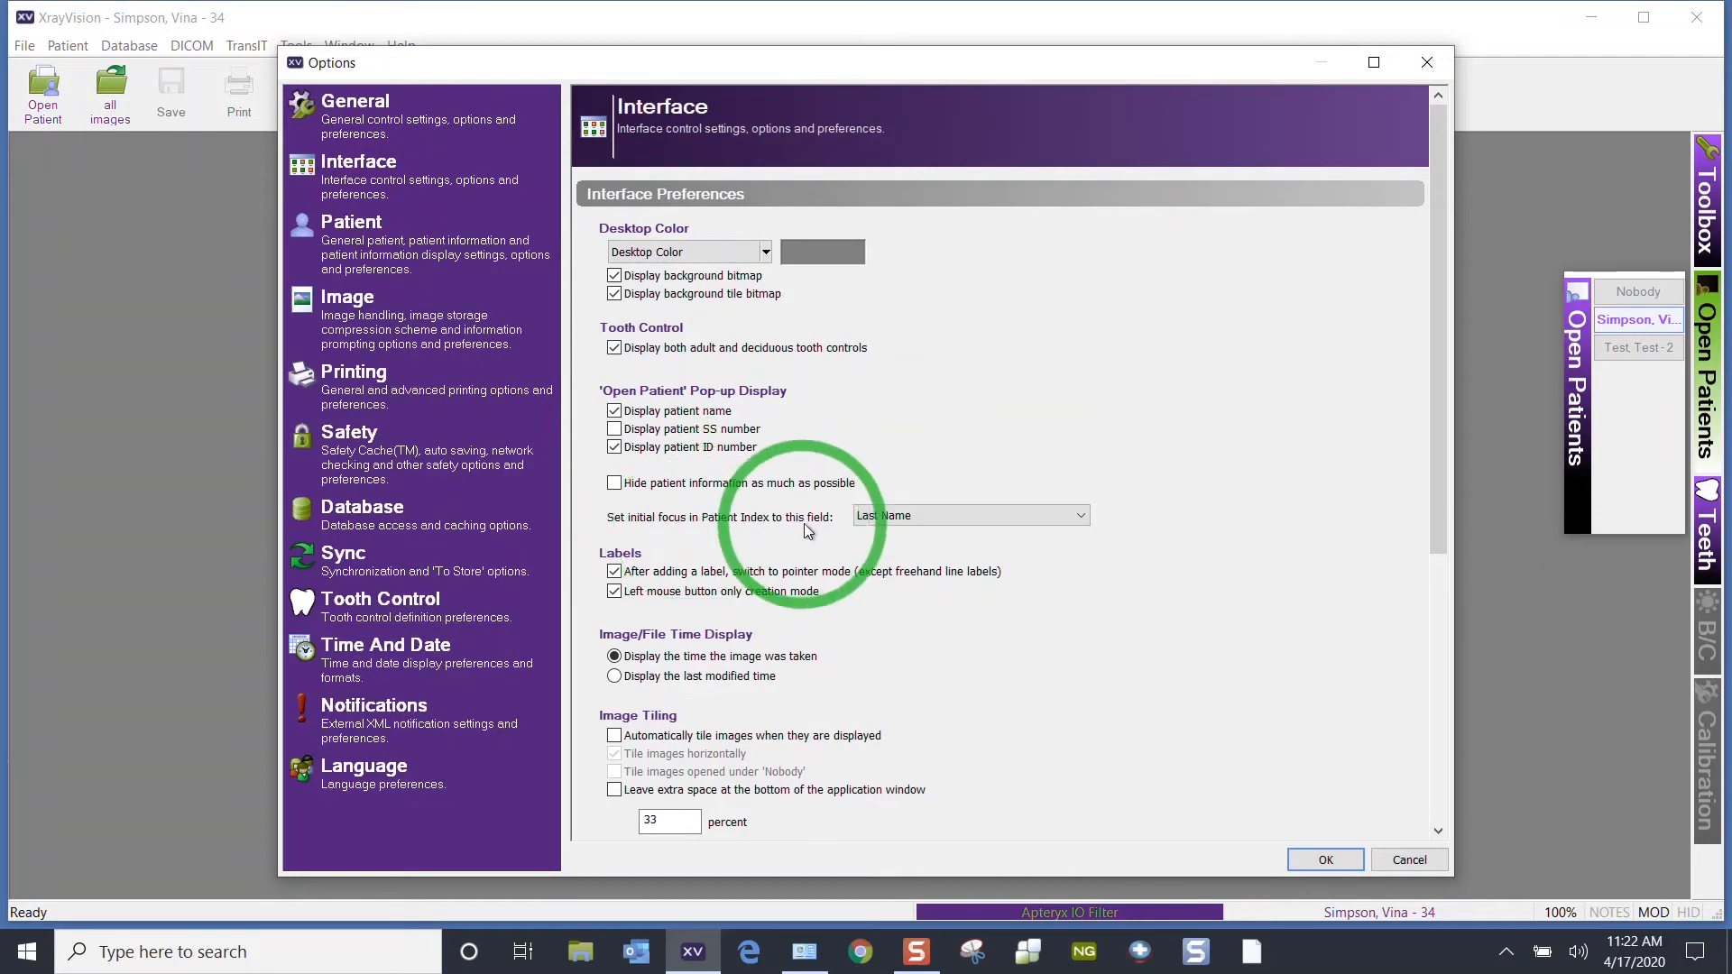
{"action": "left_click", "coordinate": [1068, 518]}
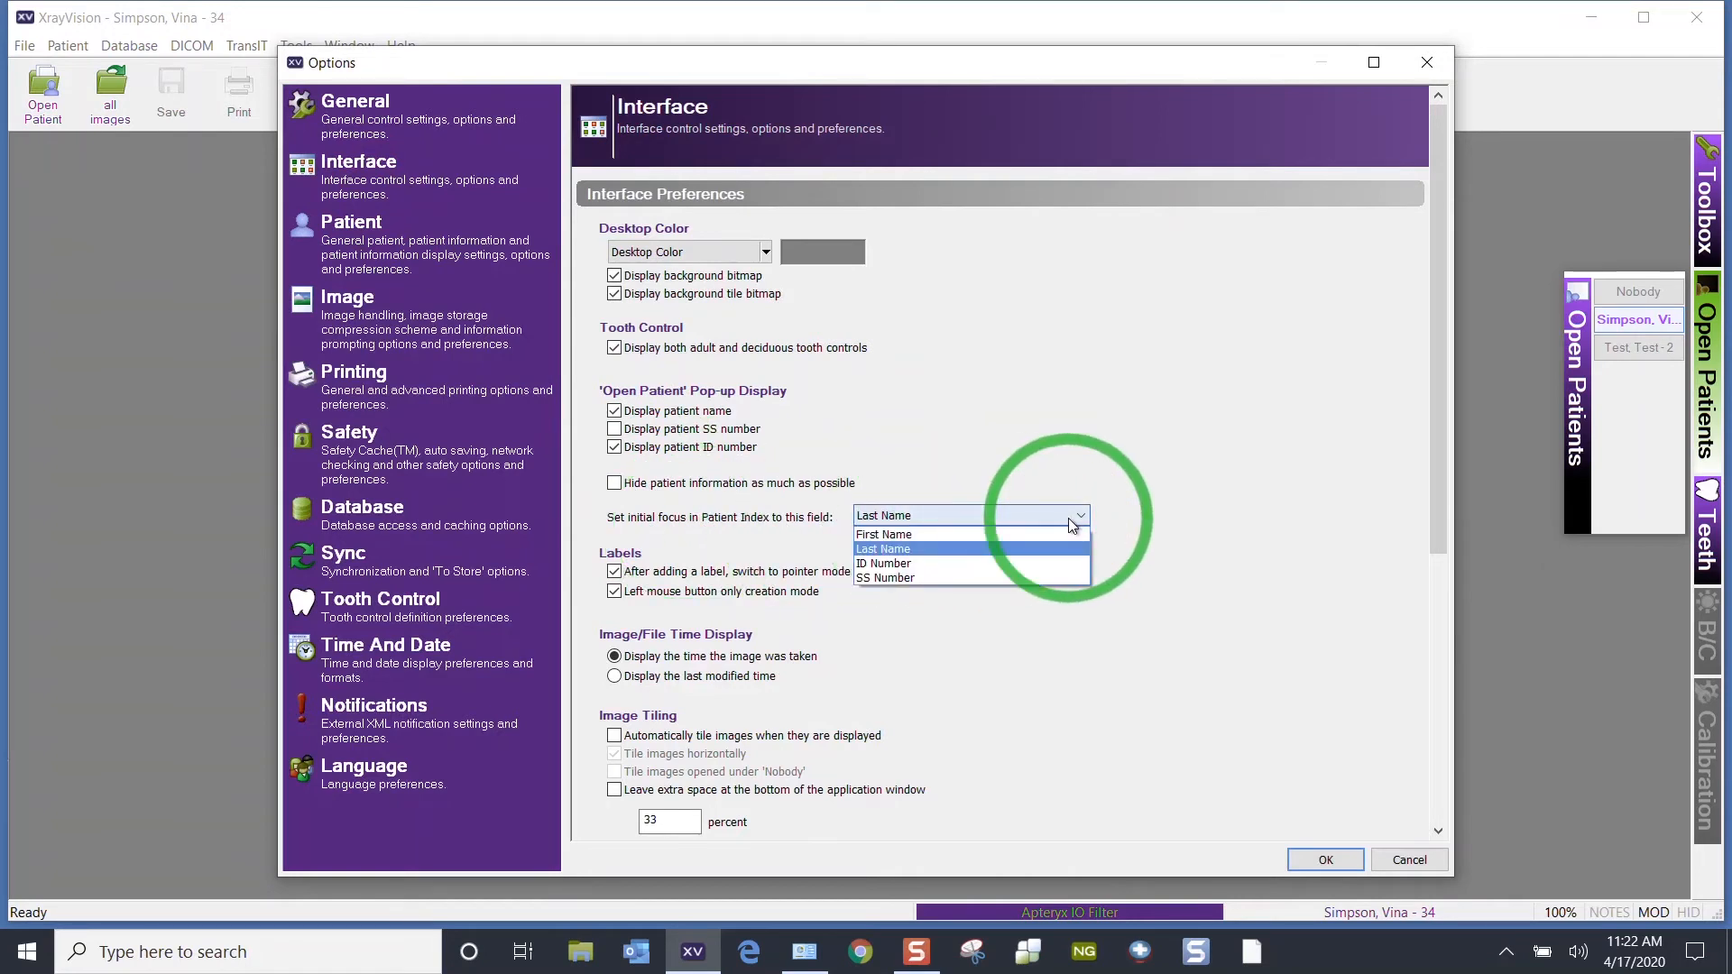
{"action": "left_click", "coordinate": [998, 538]}
{"action": "left_click", "coordinate": [998, 517]}
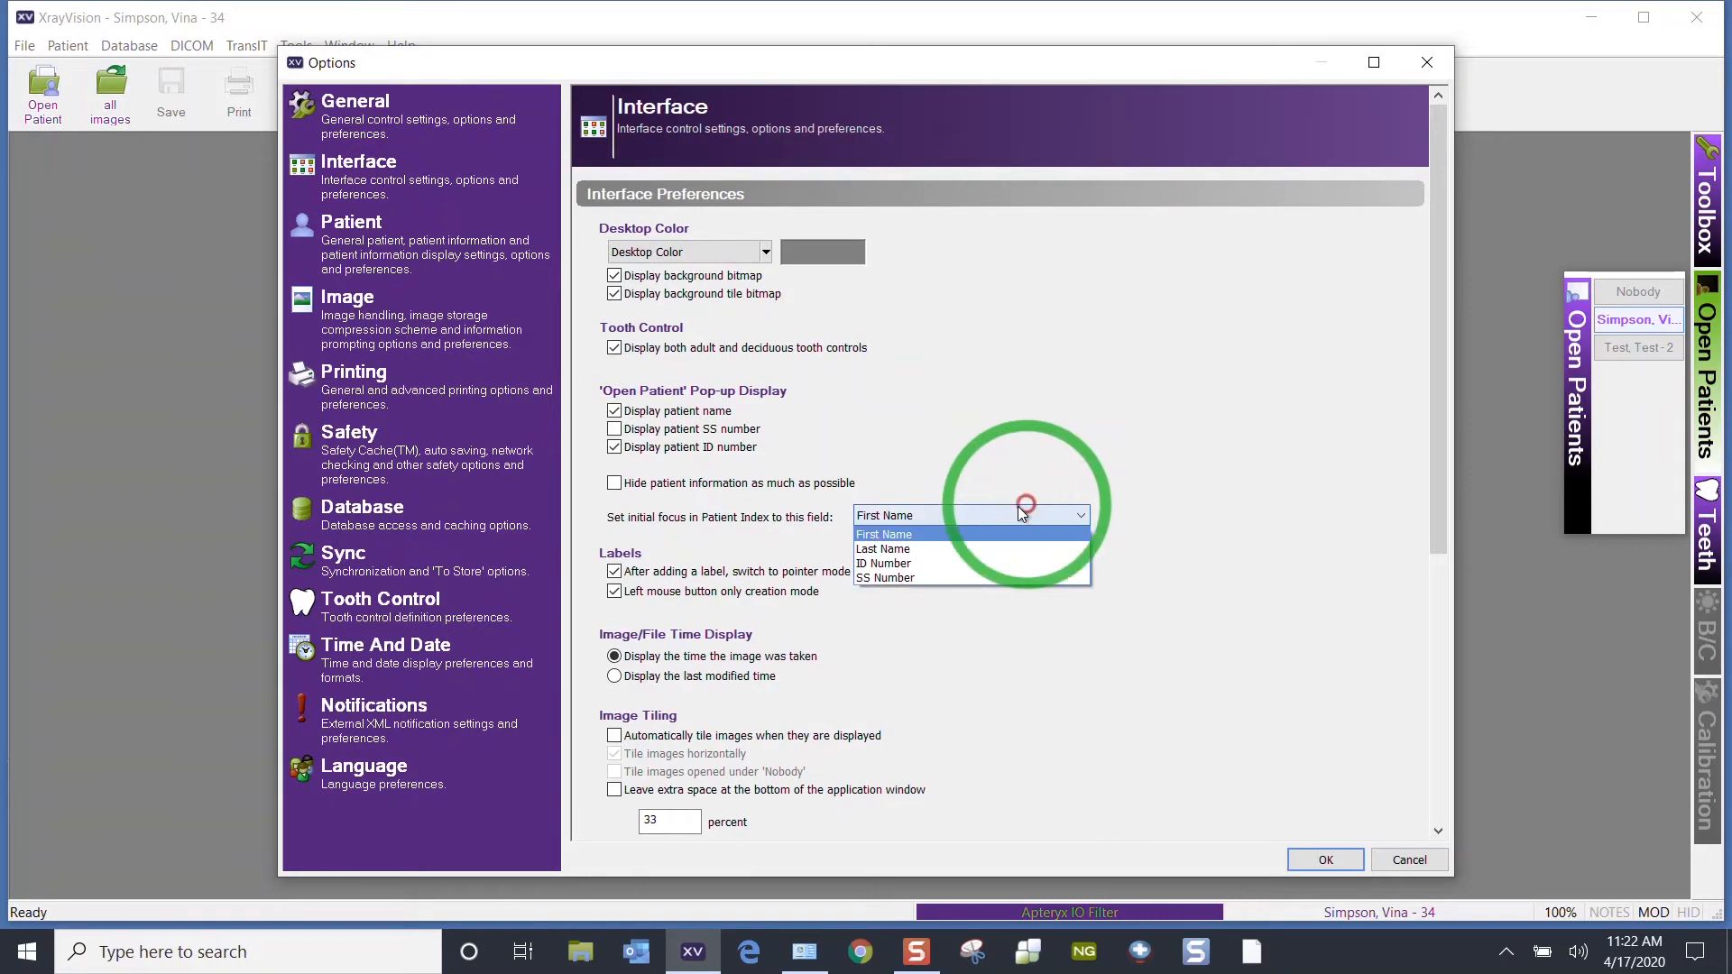
{"action": "left_click", "coordinate": [954, 537]}
Step: Set the initial focus field of the Patient Index to Last Name and save the options
{"action": "left_click", "coordinate": [956, 518]}
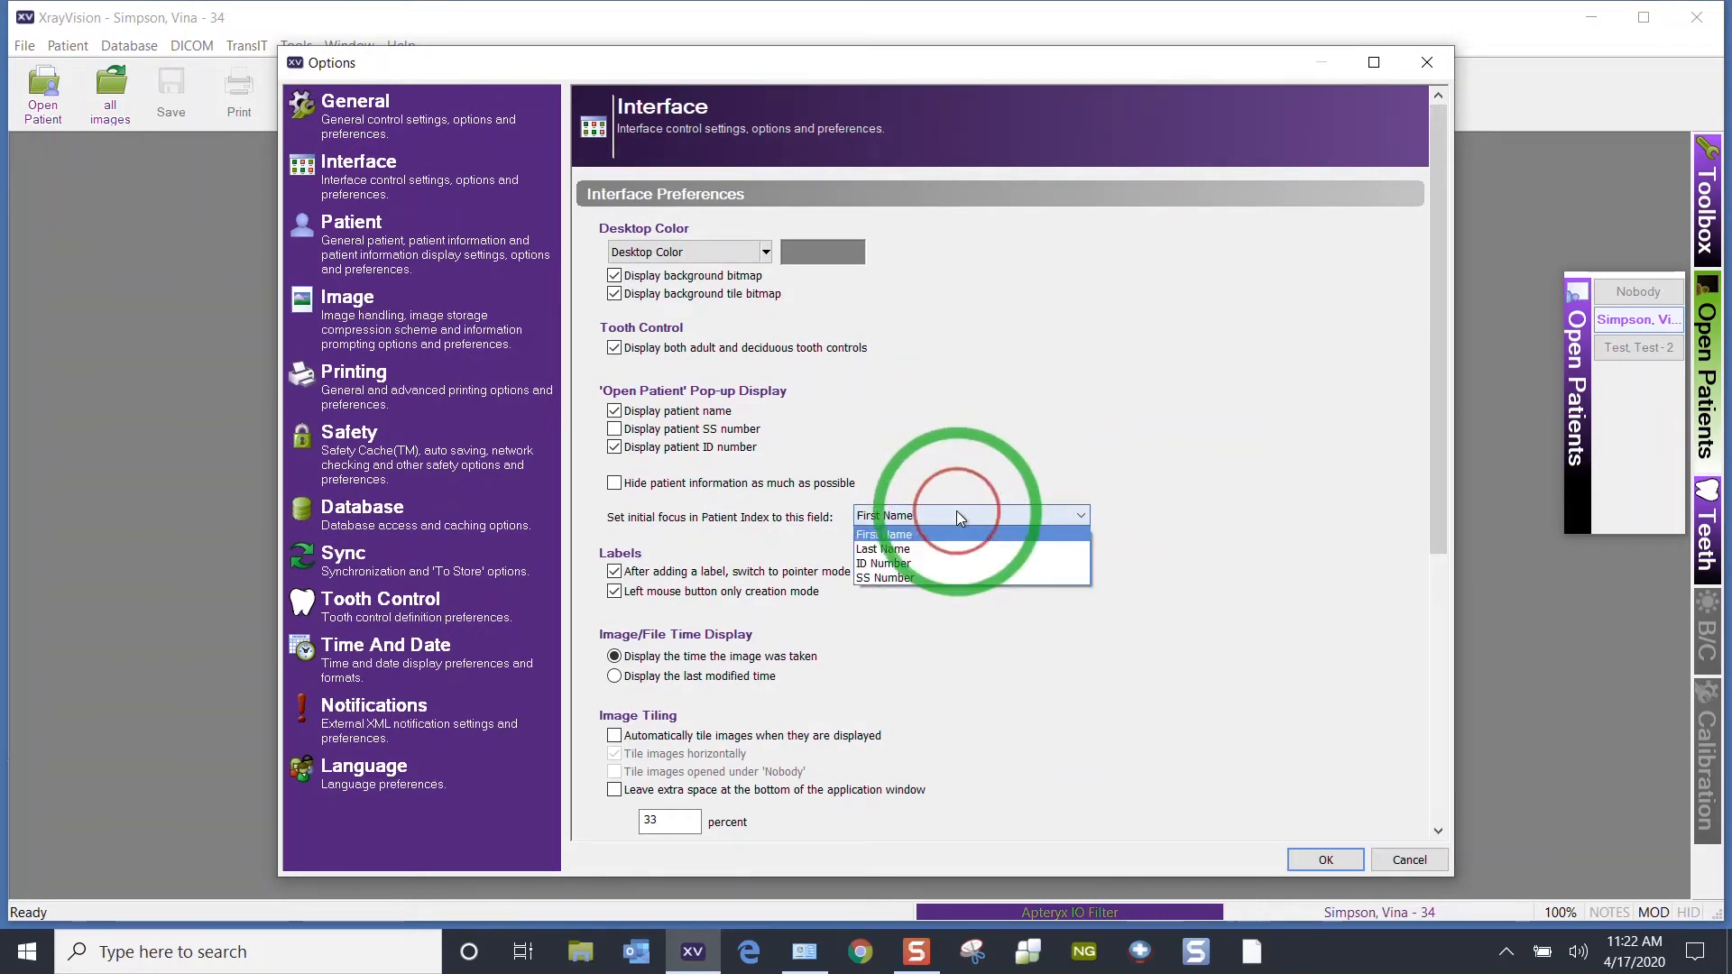
{"action": "left_click", "coordinate": [926, 547]}
{"action": "left_click", "coordinate": [1325, 860]}
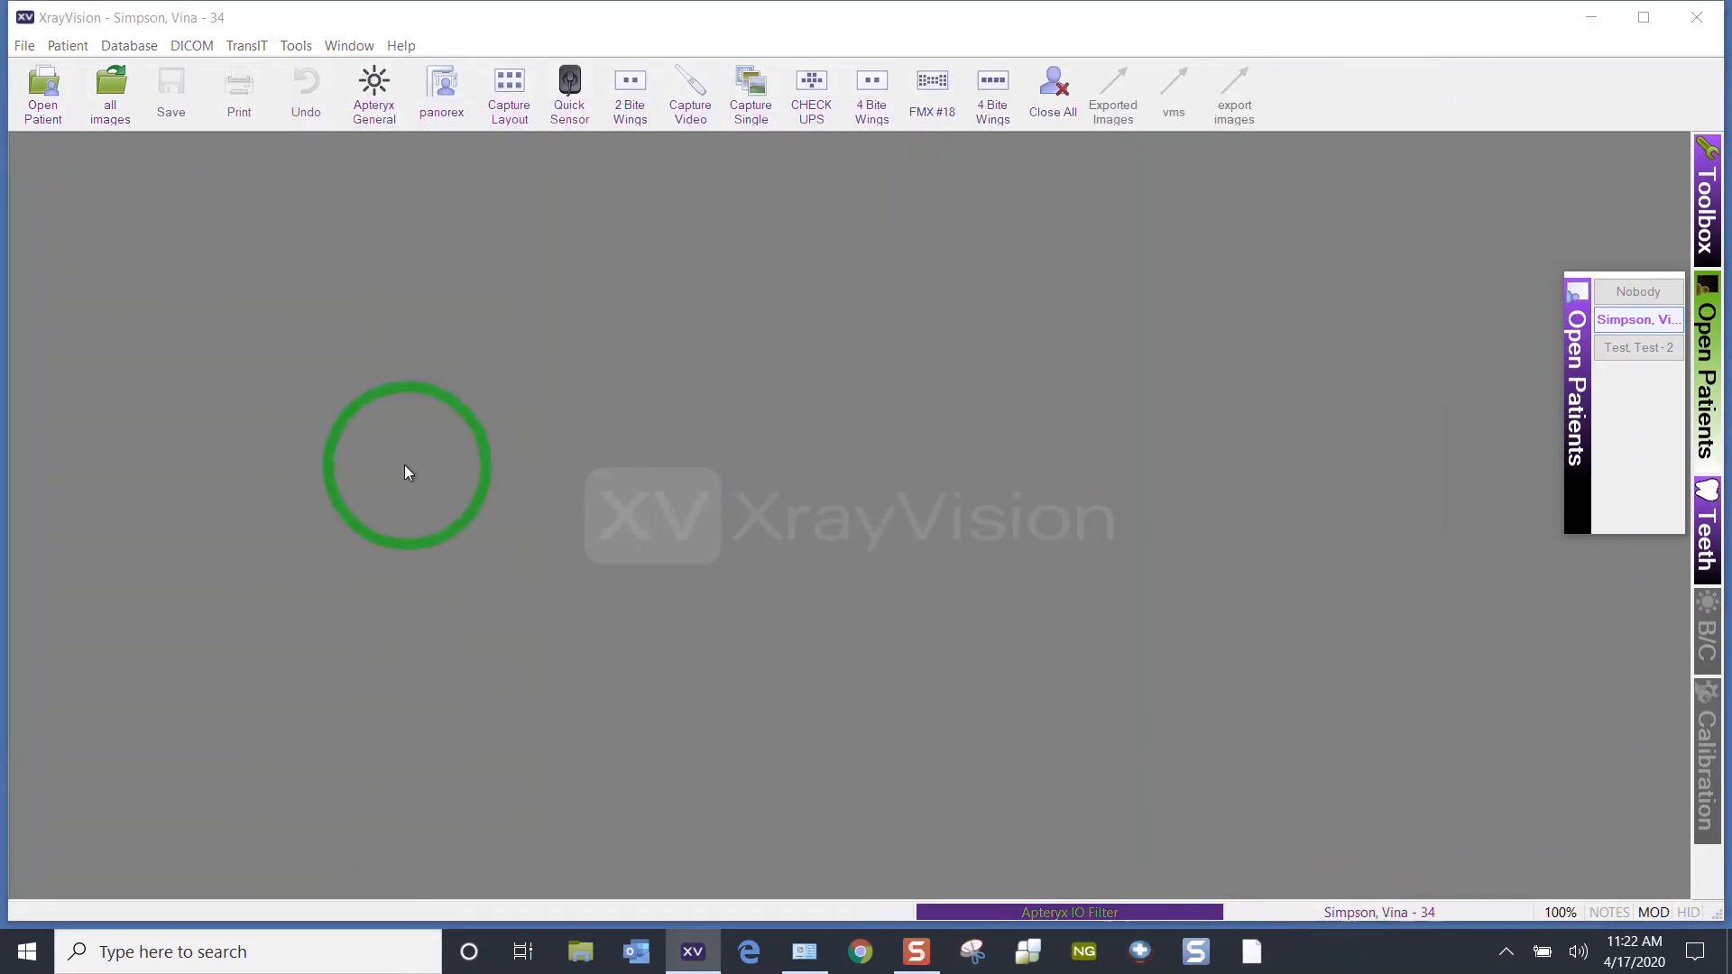
Step: Check which search field has the initial focus in the Patient Index, then close it
{"action": "left_click", "coordinate": [39, 112]}
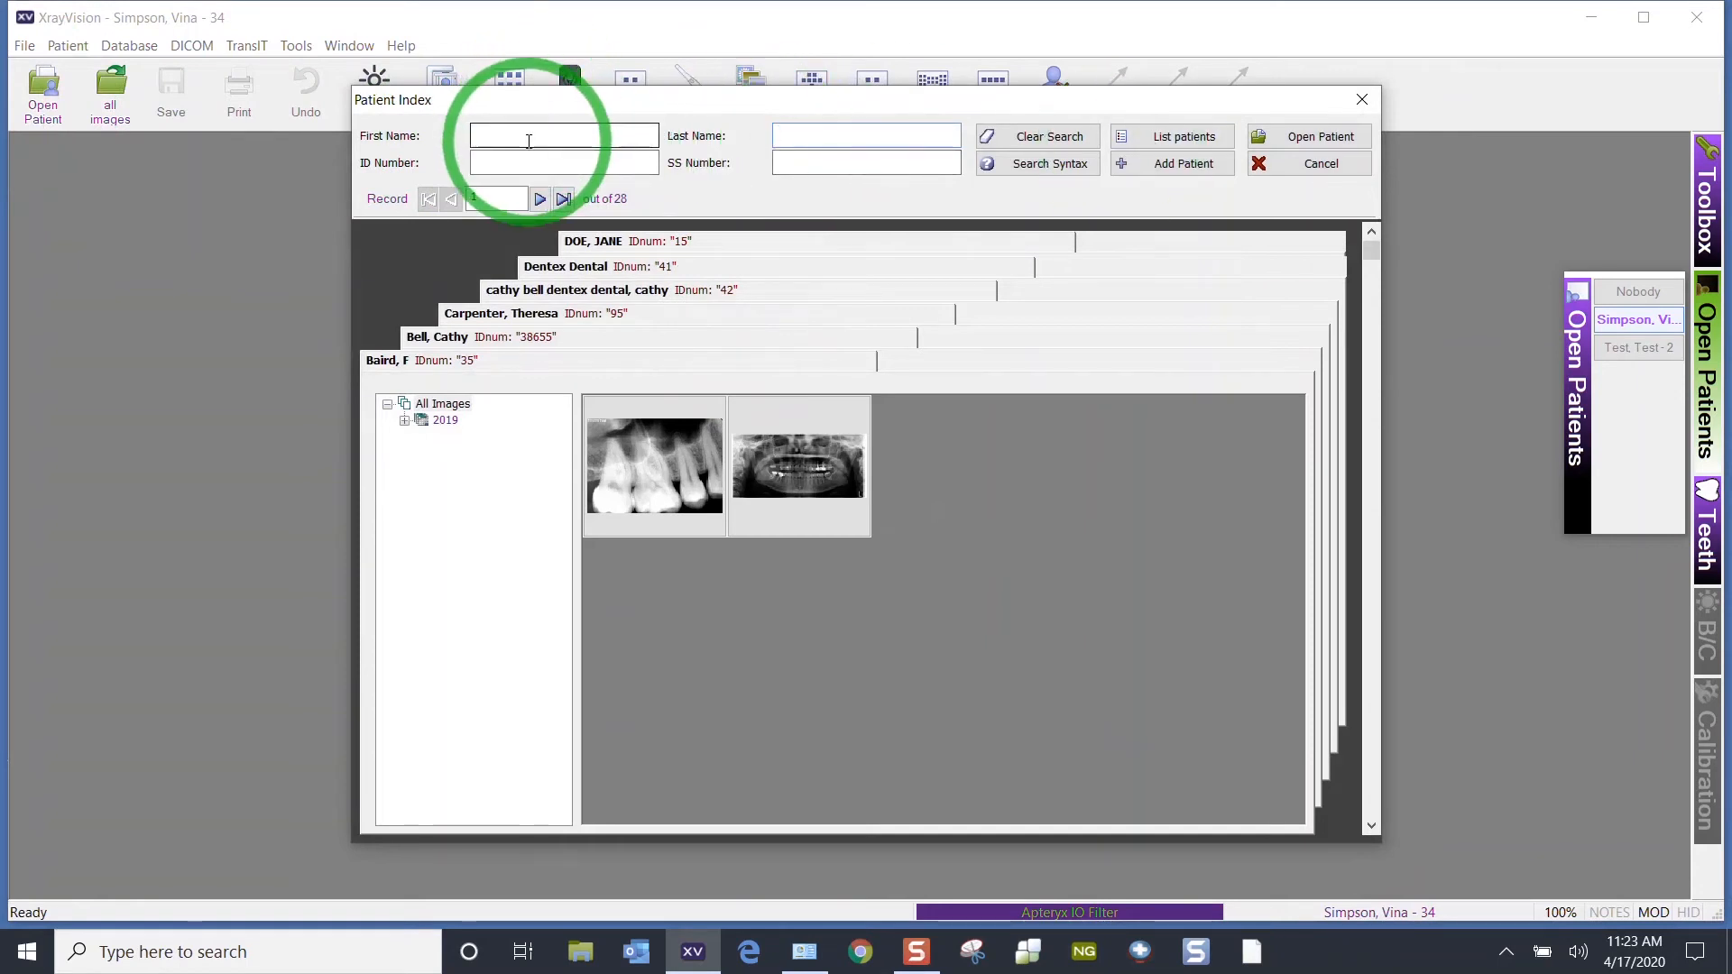
{"action": "left_click", "coordinate": [1362, 105]}
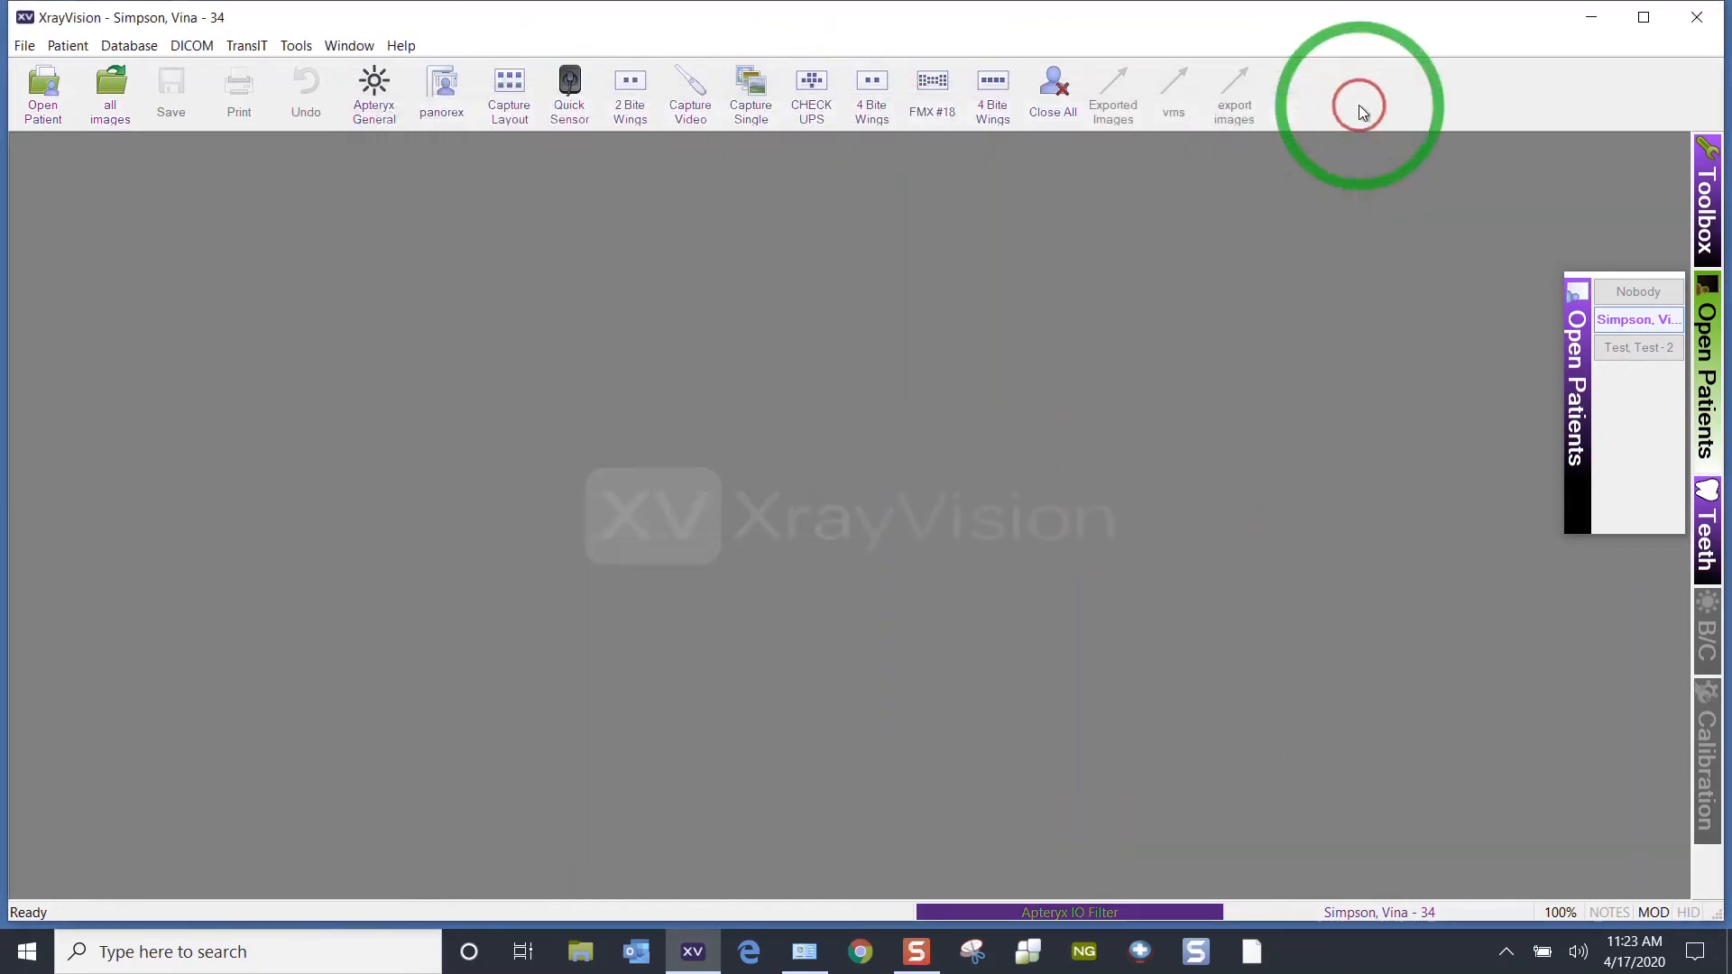
Step: Examine the label, image/file time display and image tiling settings in the Interface preferences, then close the options
{"action": "left_click", "coordinate": [296, 46]}
{"action": "left_click", "coordinate": [311, 74]}
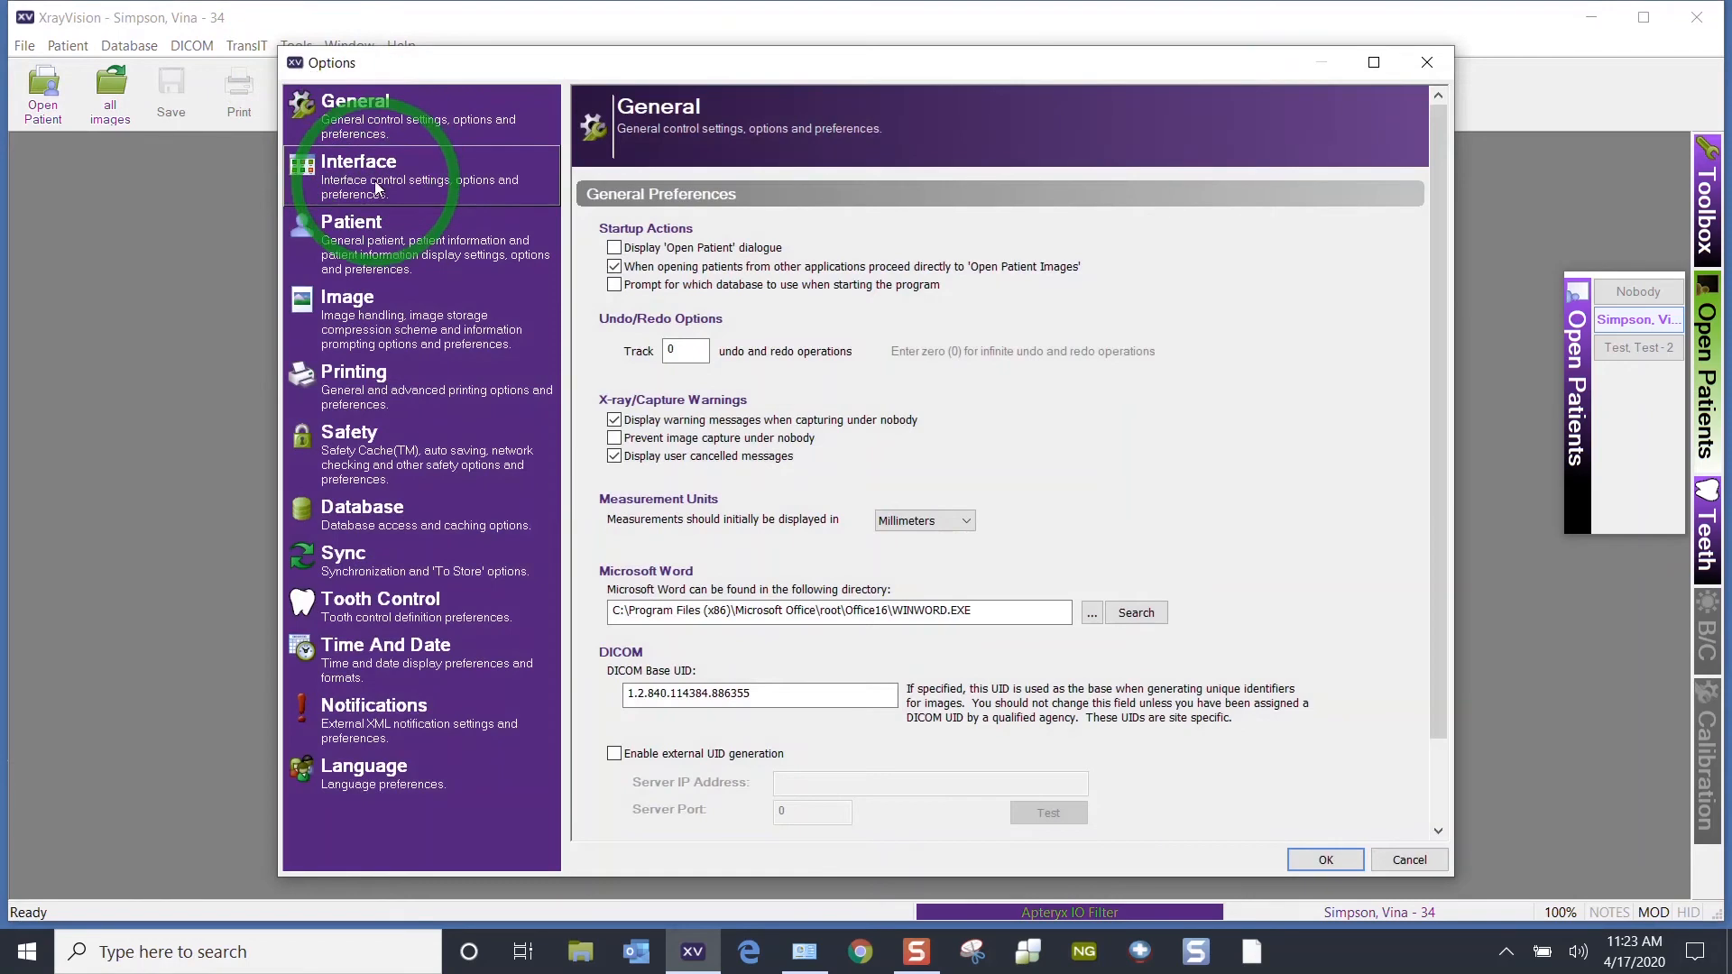
{"action": "left_click", "coordinate": [373, 186]}
{"action": "left_click", "coordinate": [984, 375]}
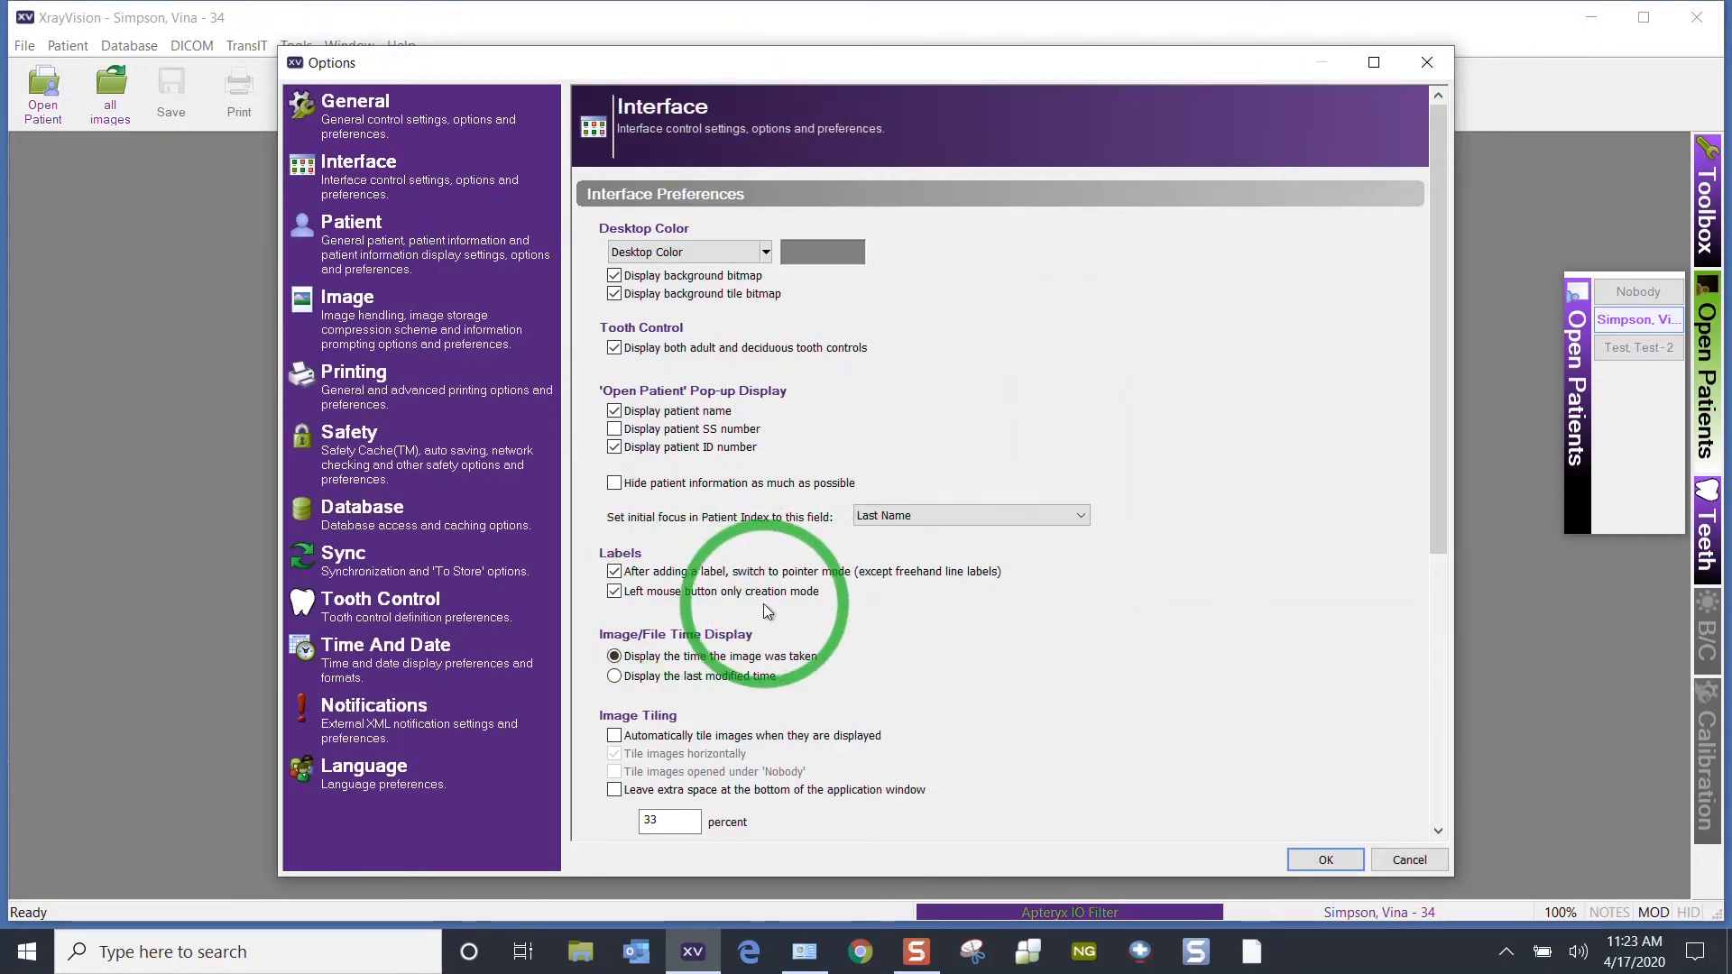
{"action": "scroll", "coordinate": [763, 604], "scroll_direction": "down", "scroll_amount": 1}
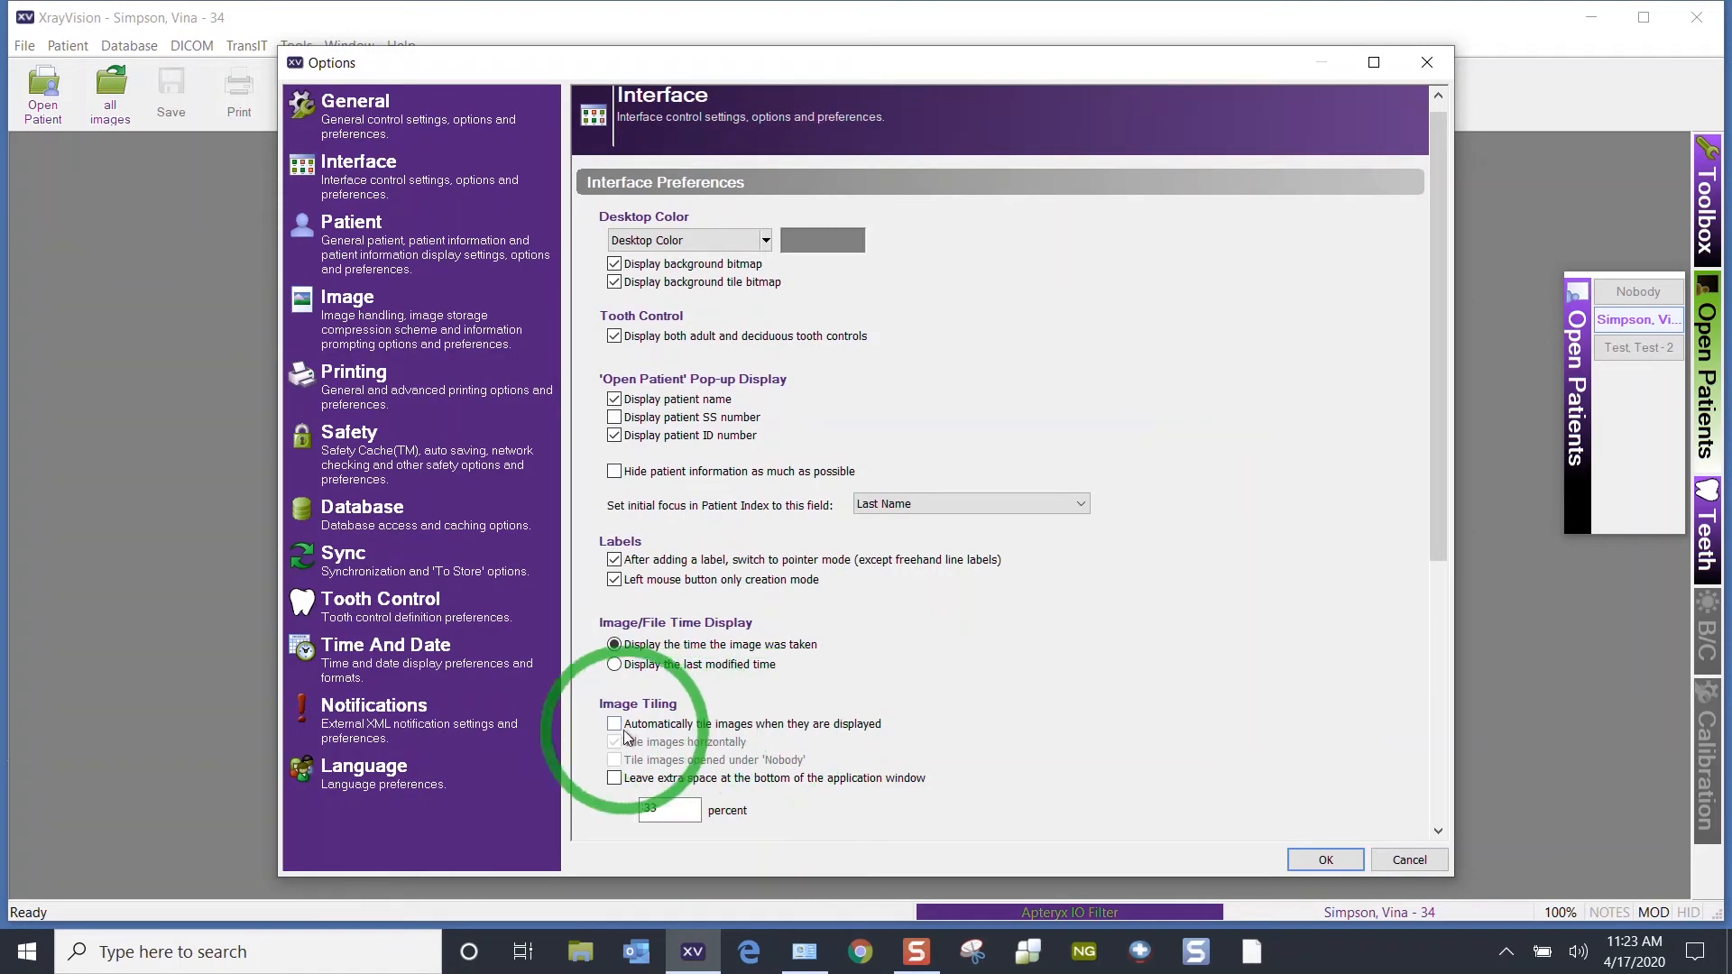
{"action": "left_click", "coordinate": [1333, 863]}
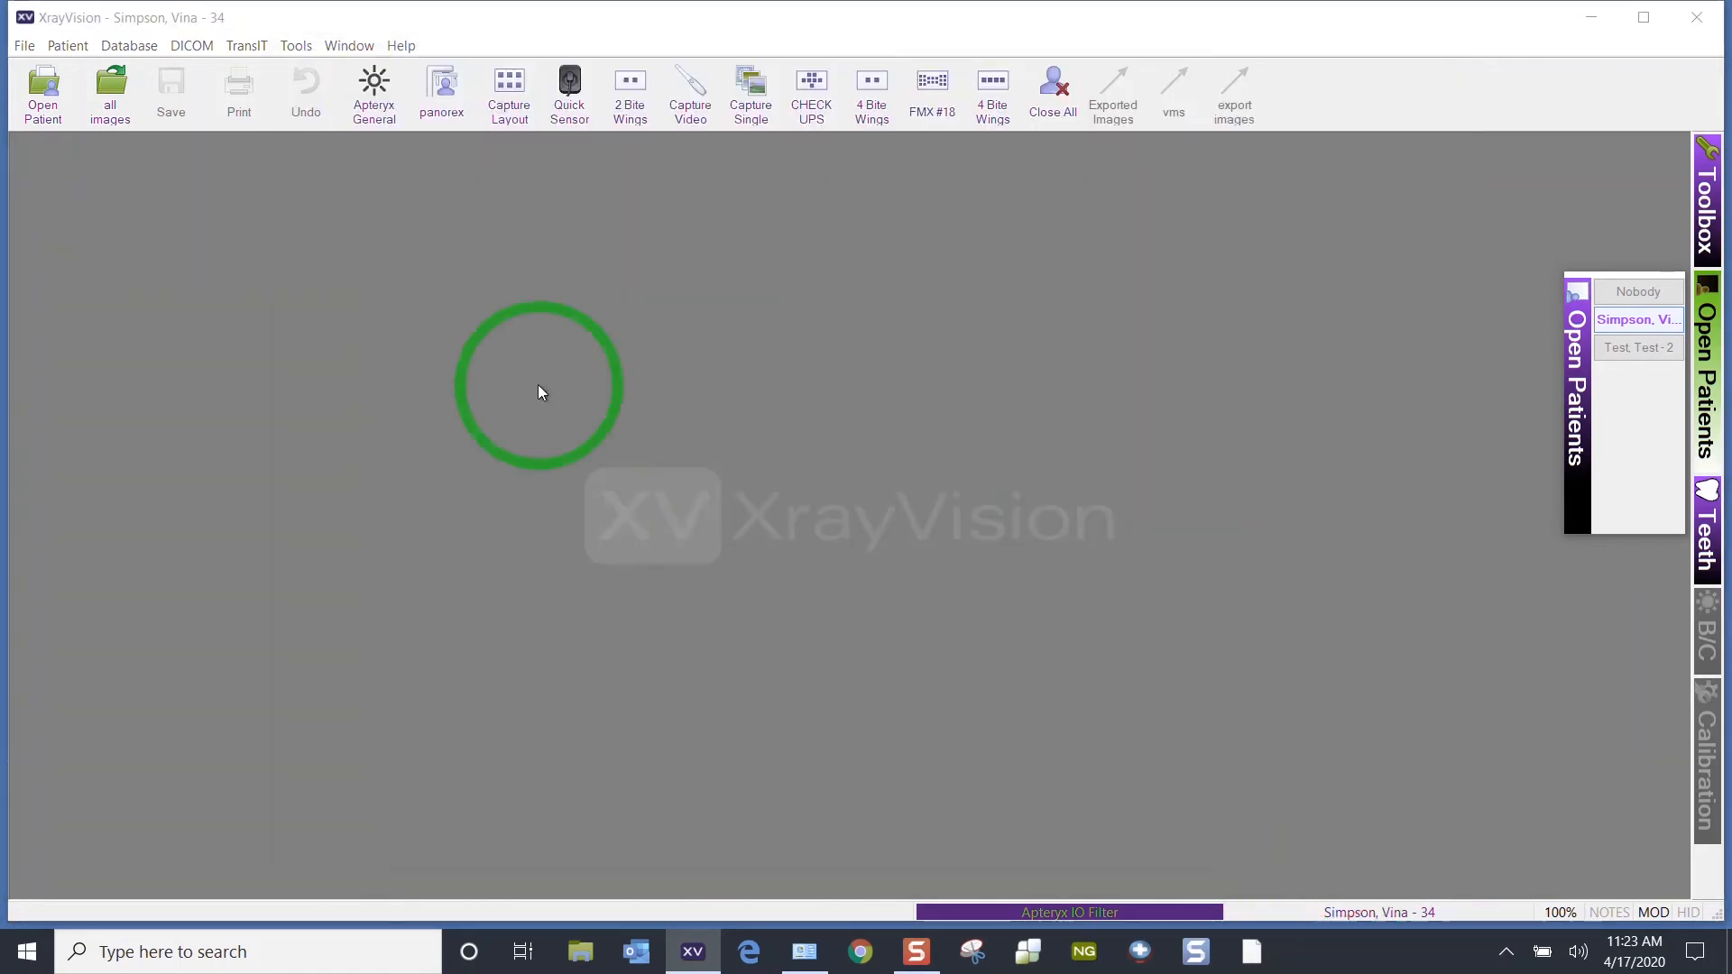
Step: Open the patient's first four images taken 04/16/2020 and spread two of the overlapping image windows across the workspace
{"action": "left_click", "coordinate": [109, 90]}
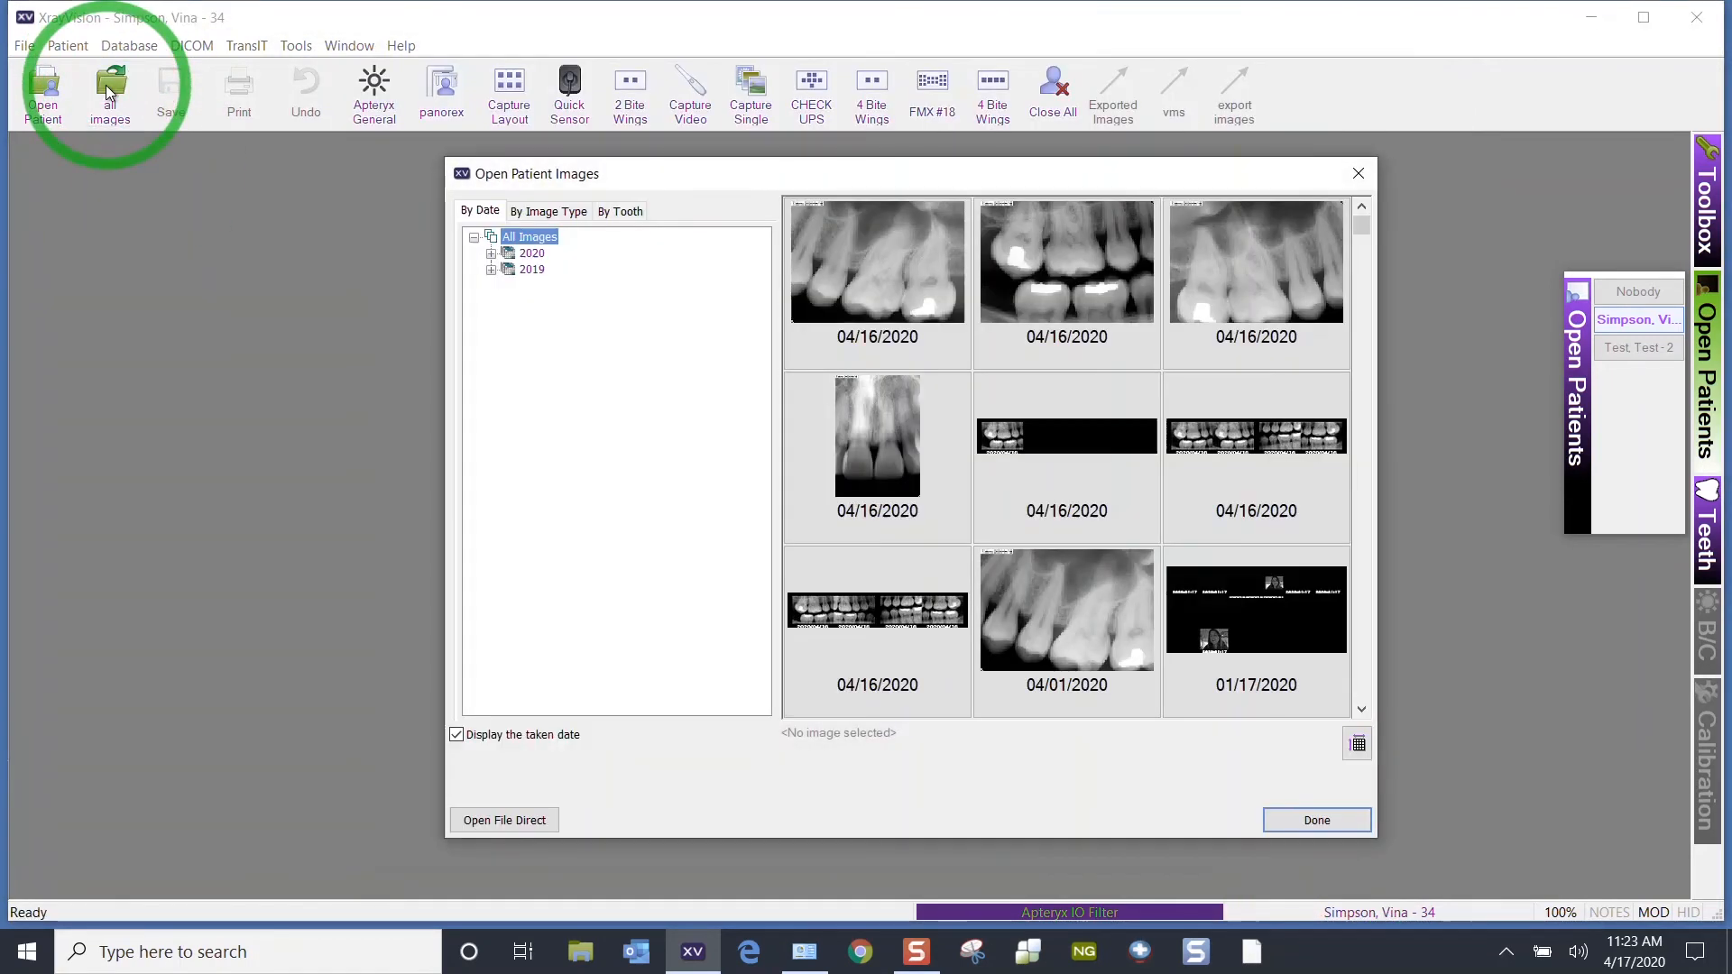
{"action": "left_click", "coordinate": [849, 282]}
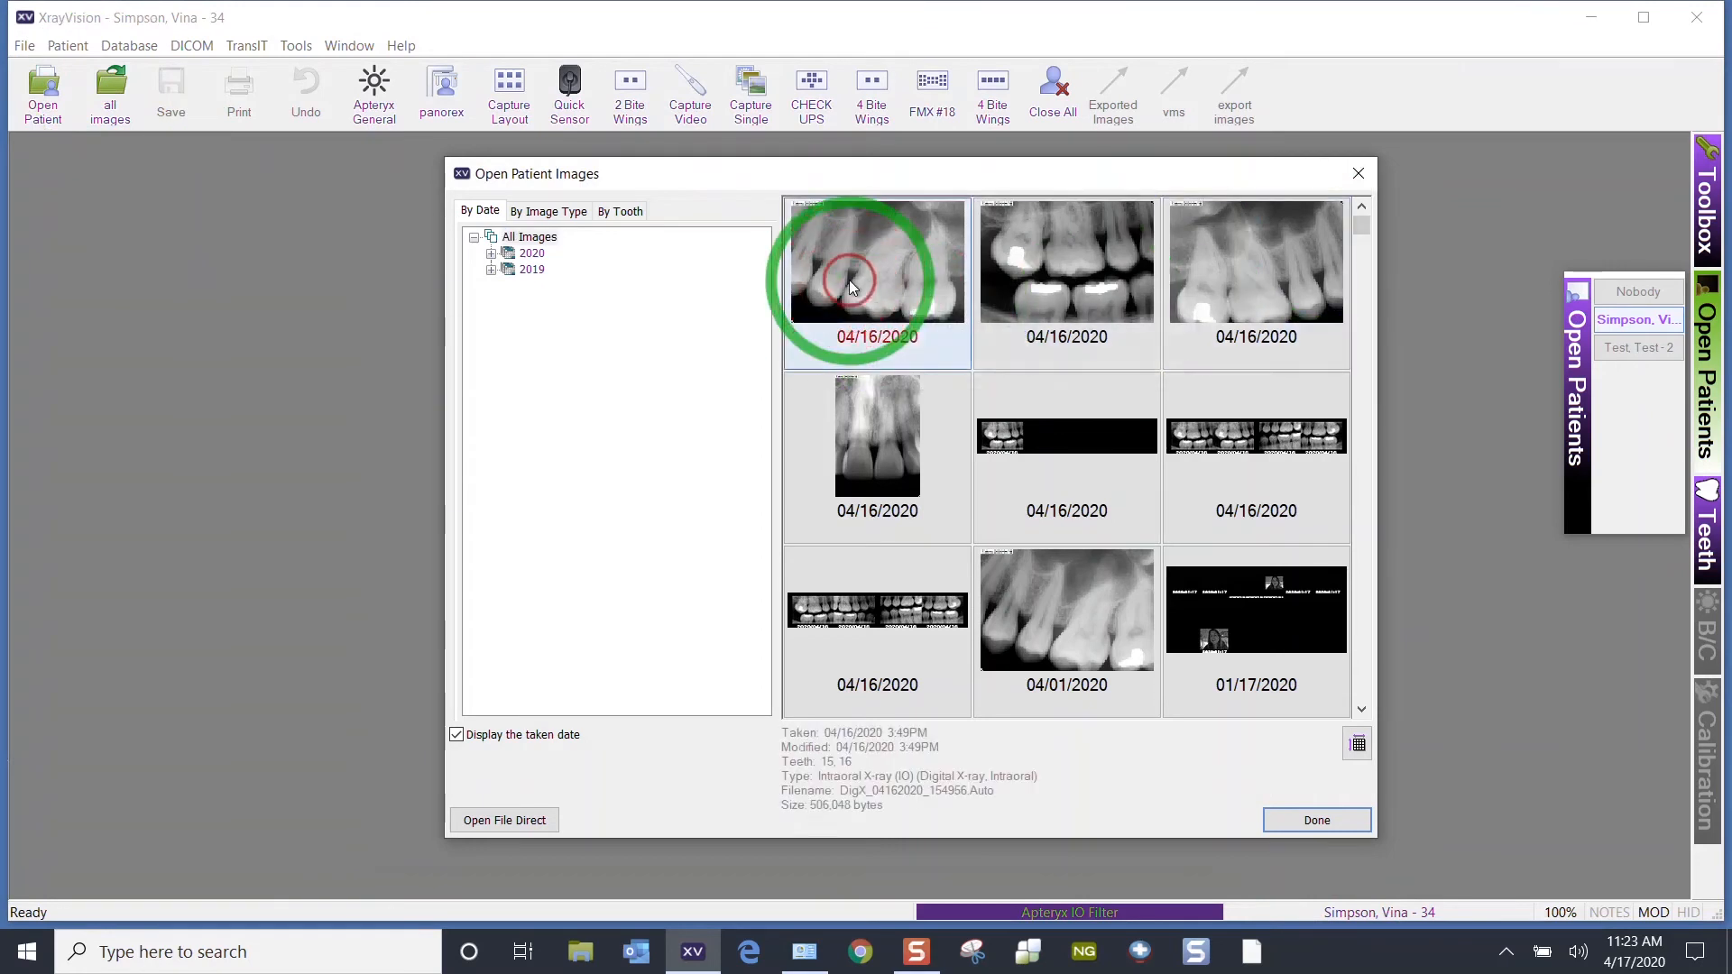
{"action": "left_click", "coordinate": [1127, 269], "text": "ctrl"}
{"action": "left_click", "coordinate": [1238, 274], "text": "ctrl"}
{"action": "left_click", "coordinate": [872, 462], "text": "ctrl"}
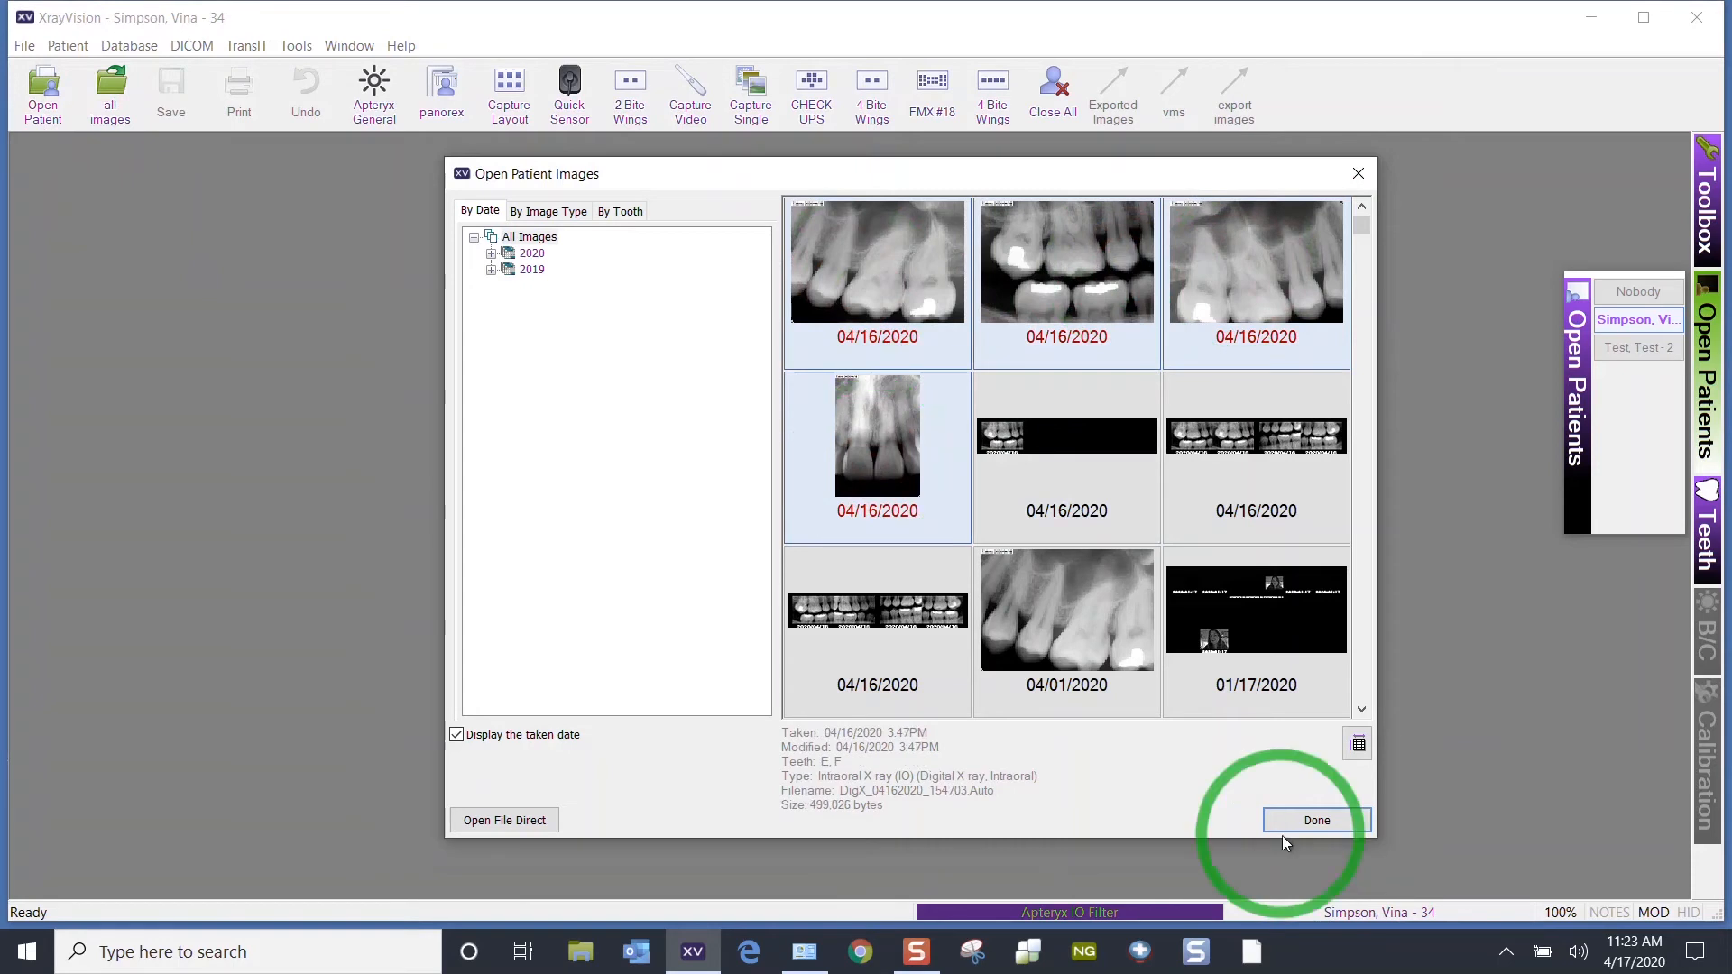
{"action": "left_click", "coordinate": [1308, 822]}
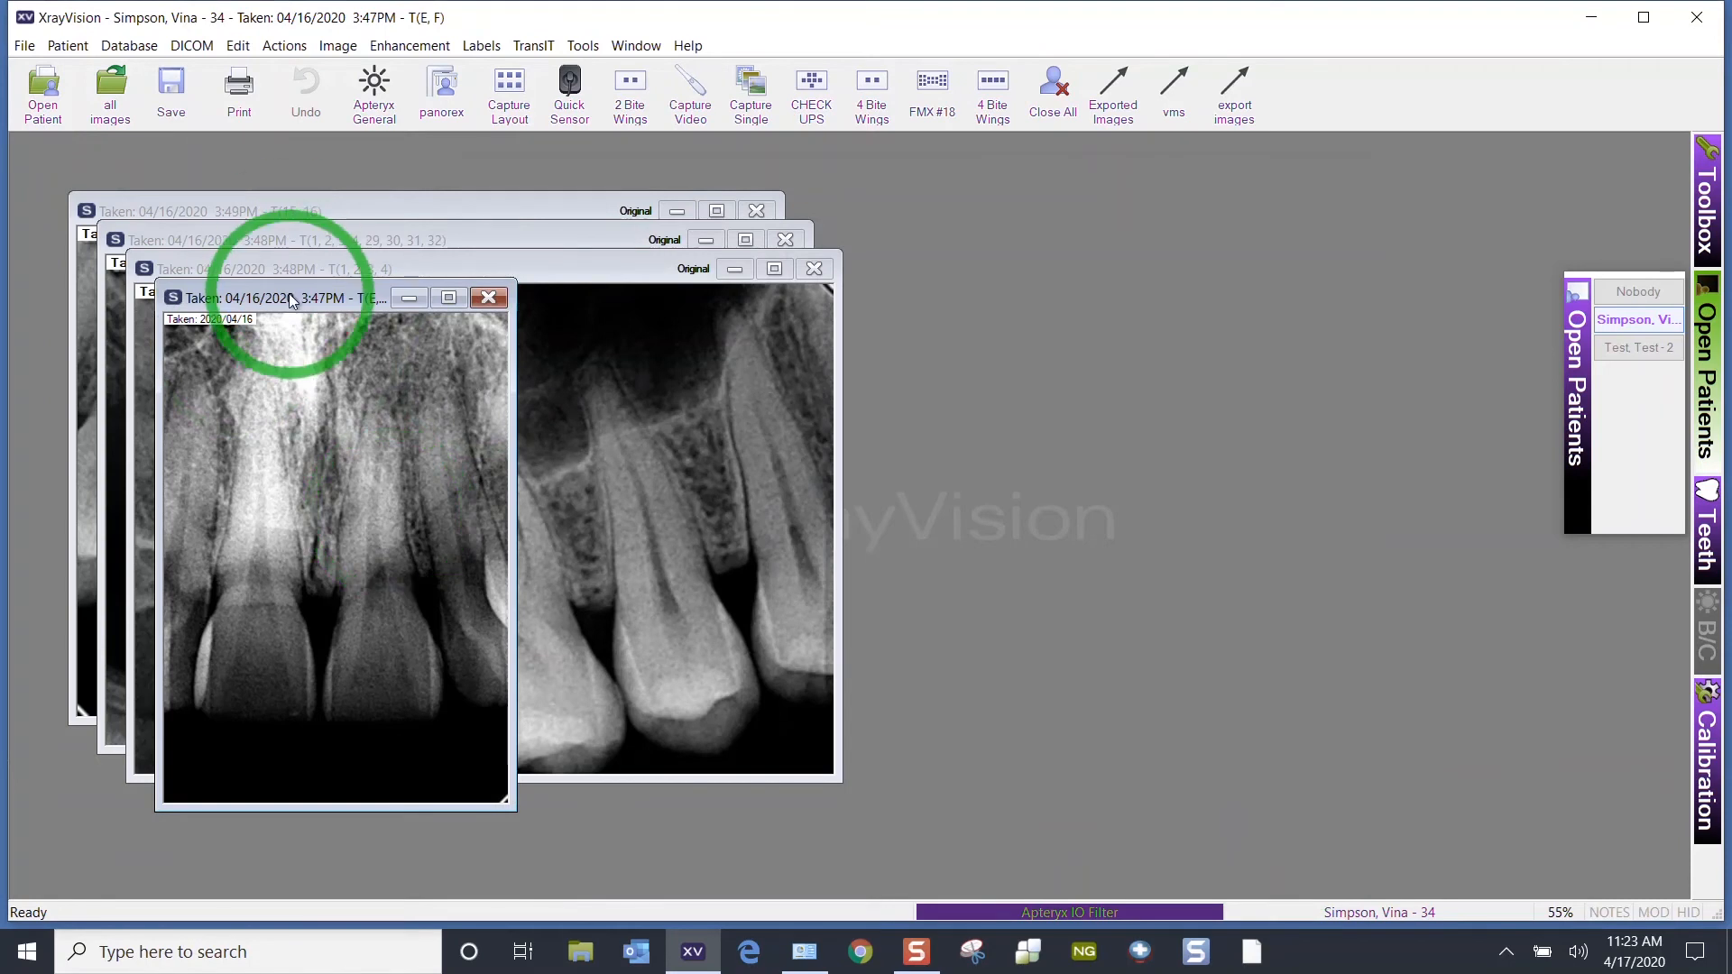
{"action": "left_click_drag", "start_coordinate": [290, 298], "coordinate": [1181, 237]}
{"action": "left_click_drag", "start_coordinate": [530, 263], "coordinate": [1223, 543]}
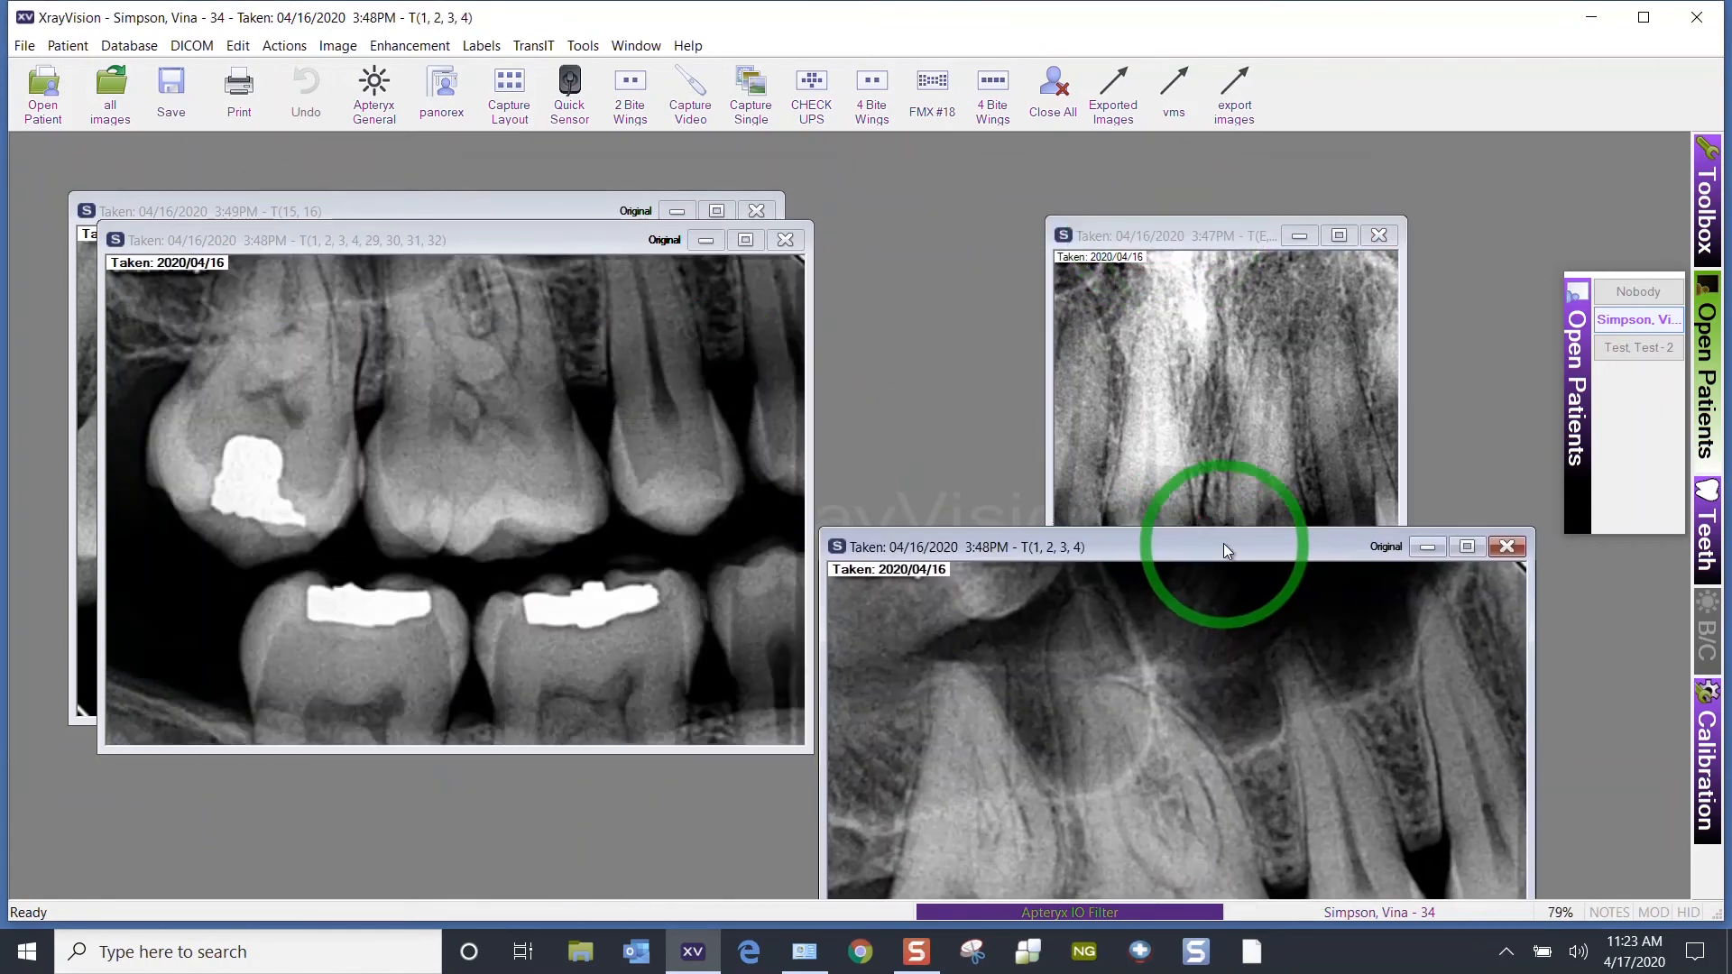
Step: Enable automatic tiling of images when they are displayed in the Interface preferences and save the options
{"action": "left_click", "coordinate": [583, 46]}
{"action": "left_click", "coordinate": [602, 76]}
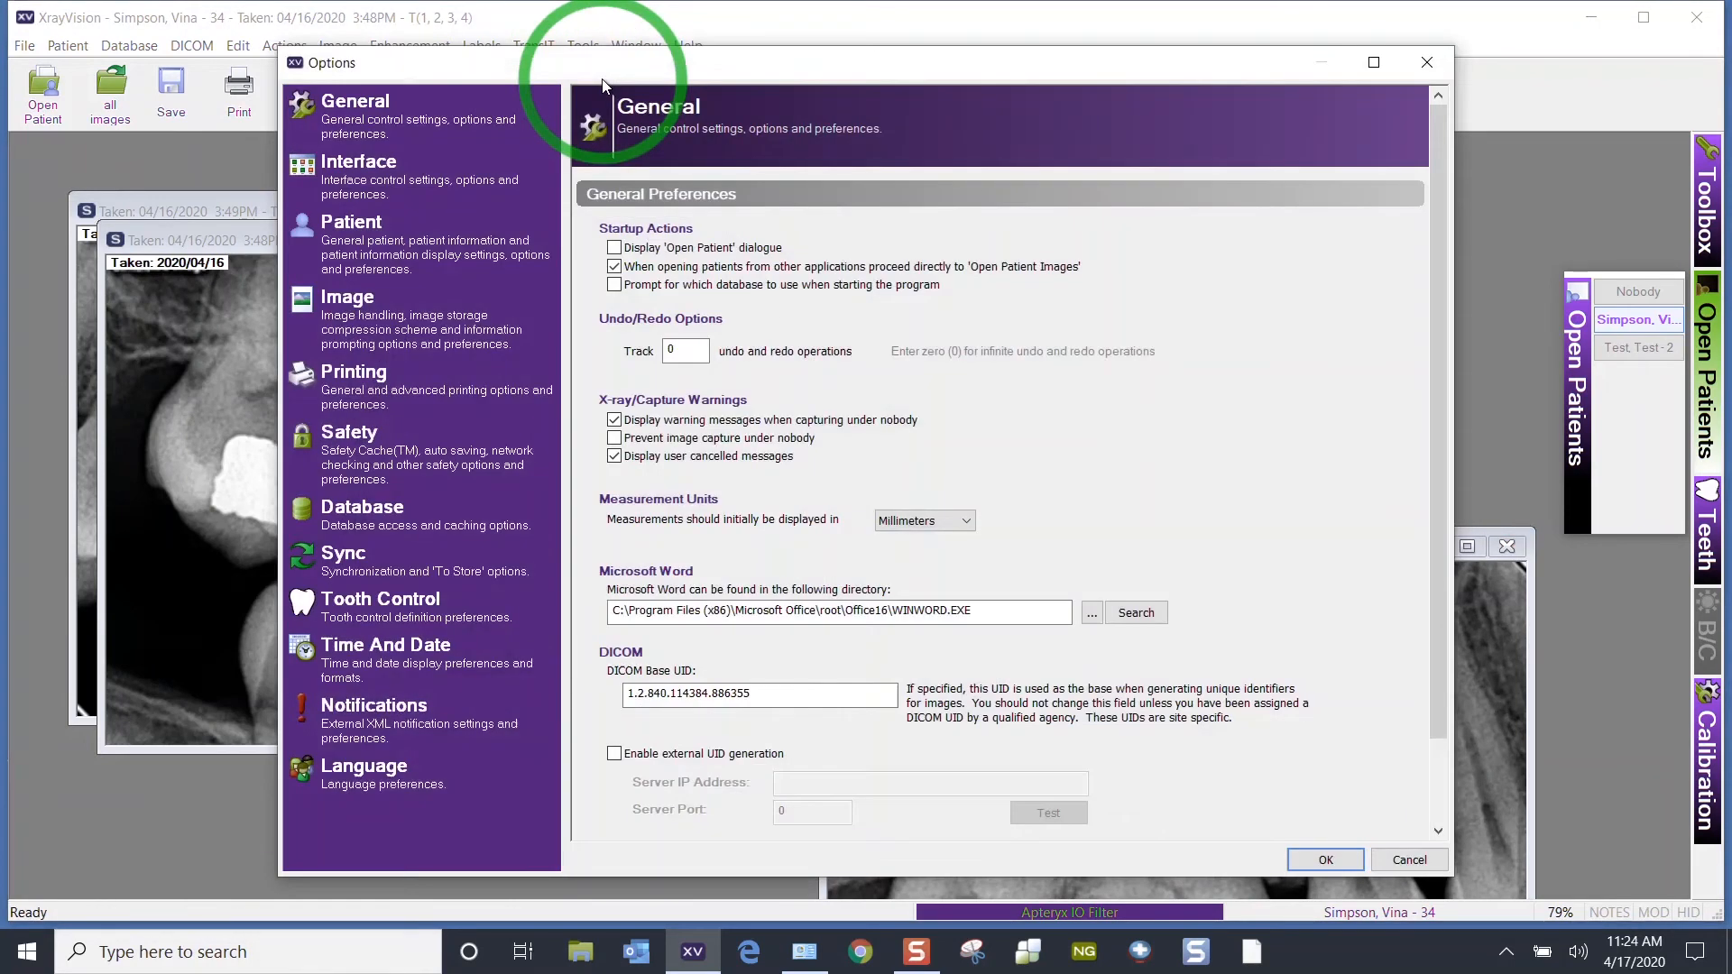
{"action": "left_click", "coordinate": [420, 166]}
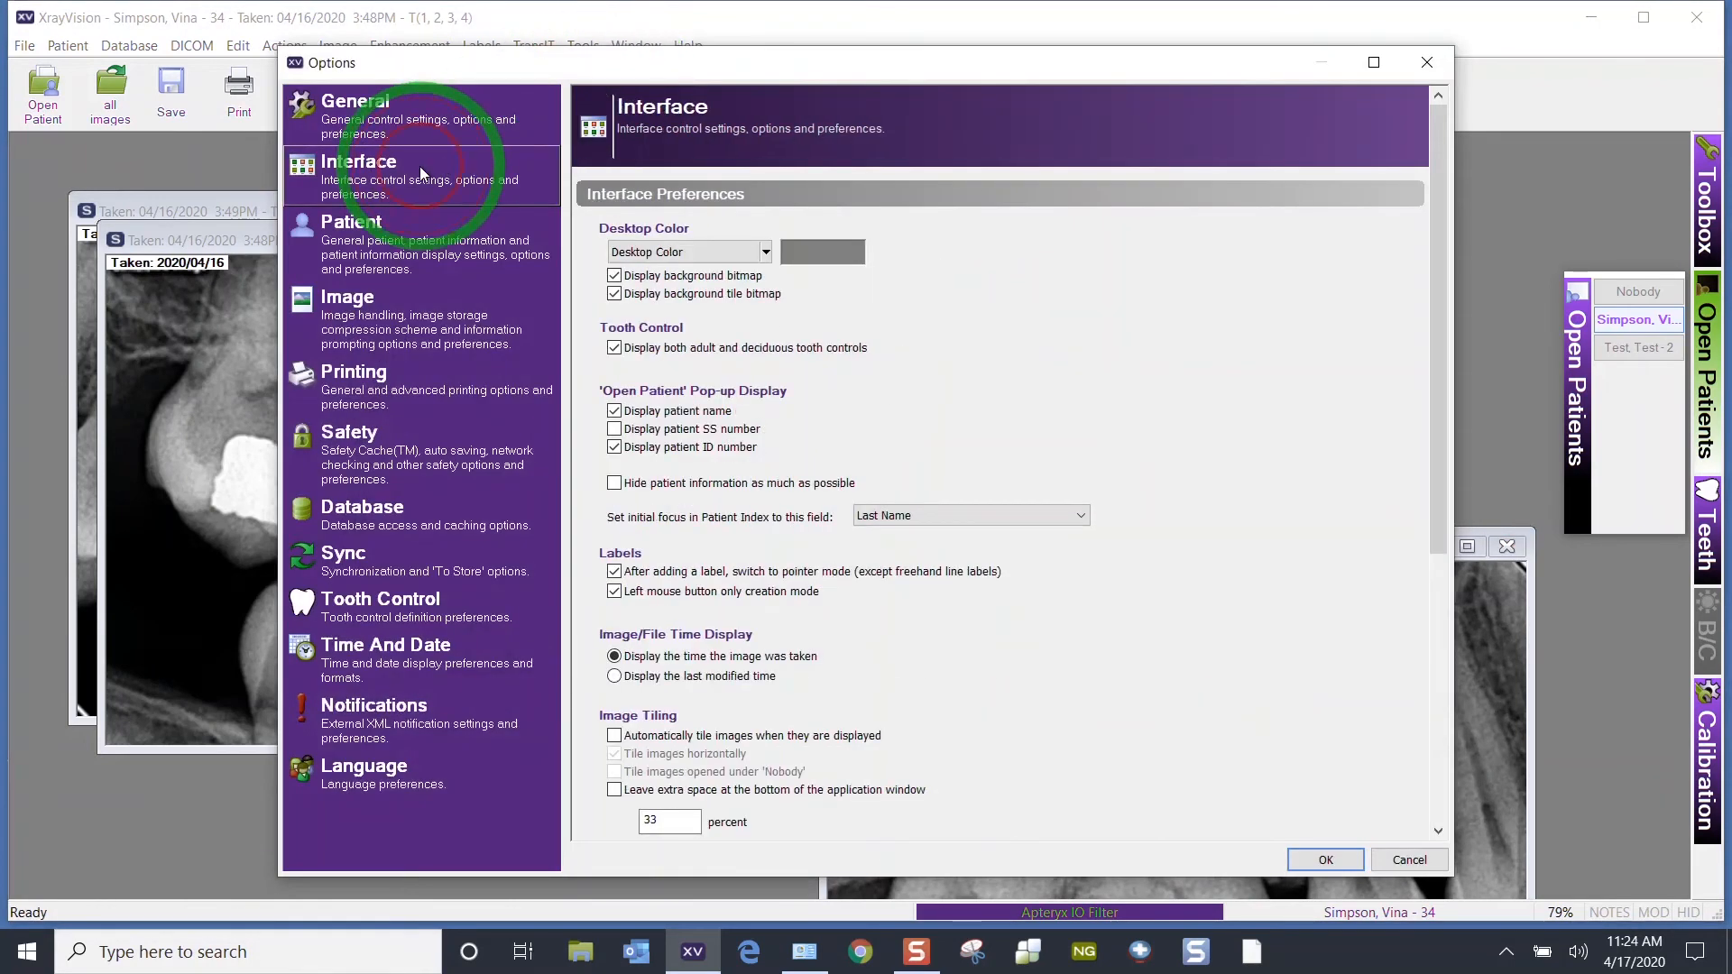
{"action": "left_click", "coordinate": [615, 736]}
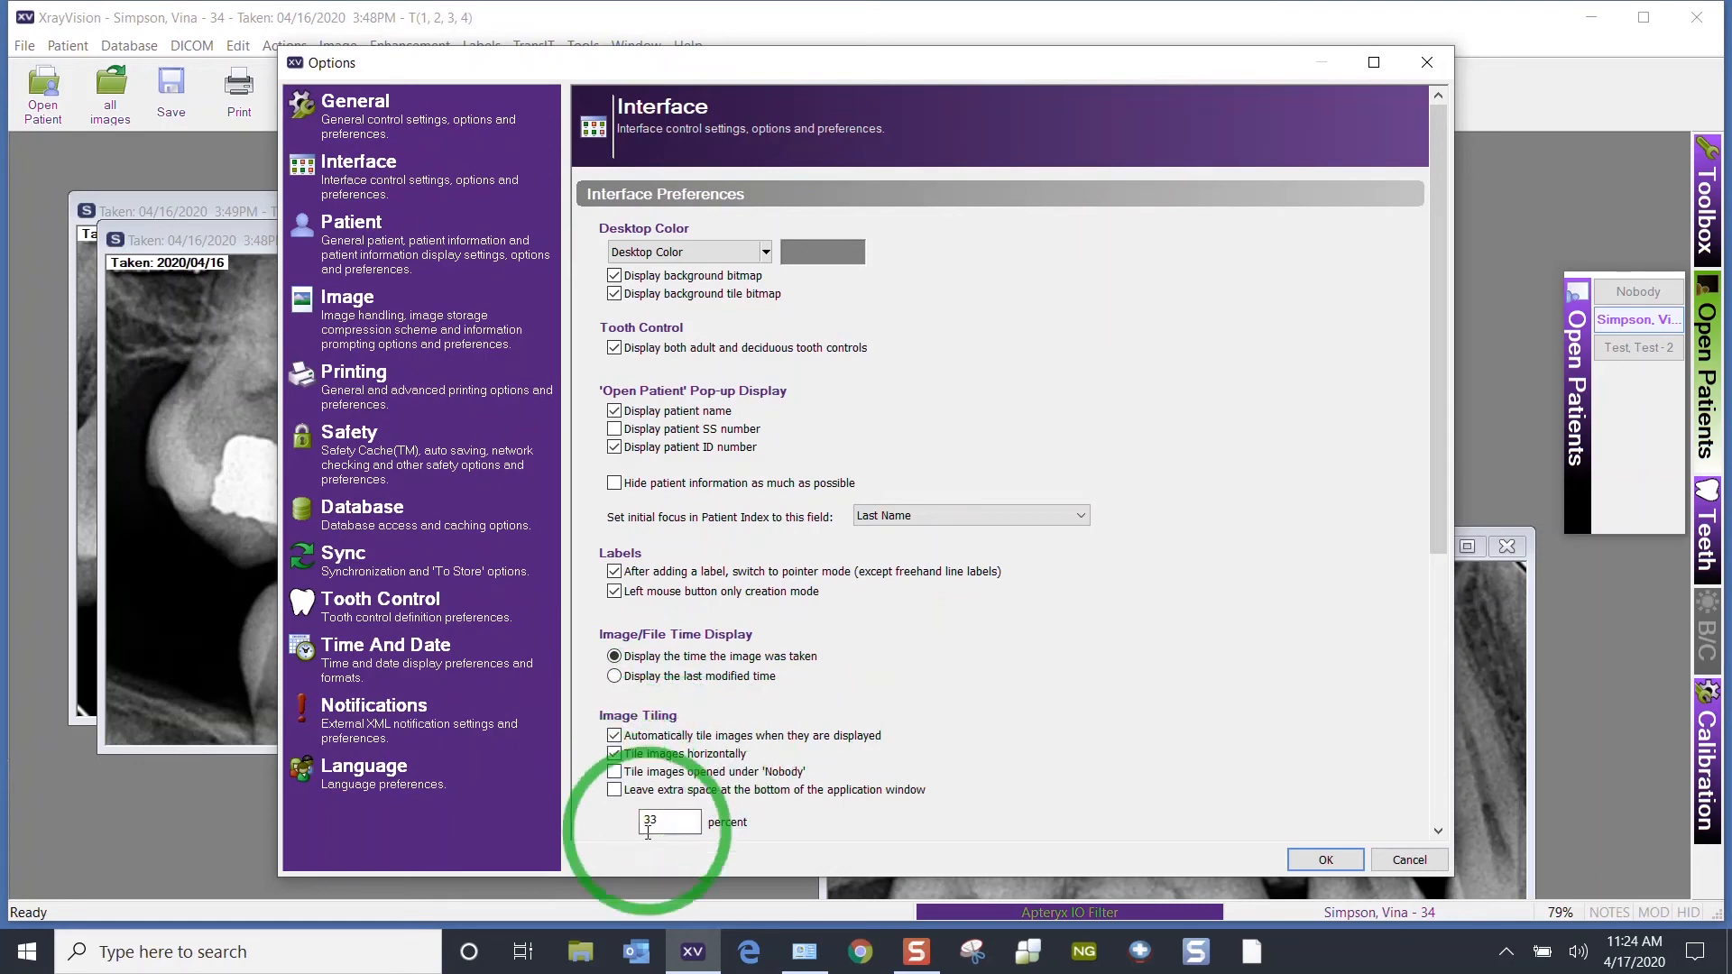
{"action": "left_click", "coordinate": [1322, 857]}
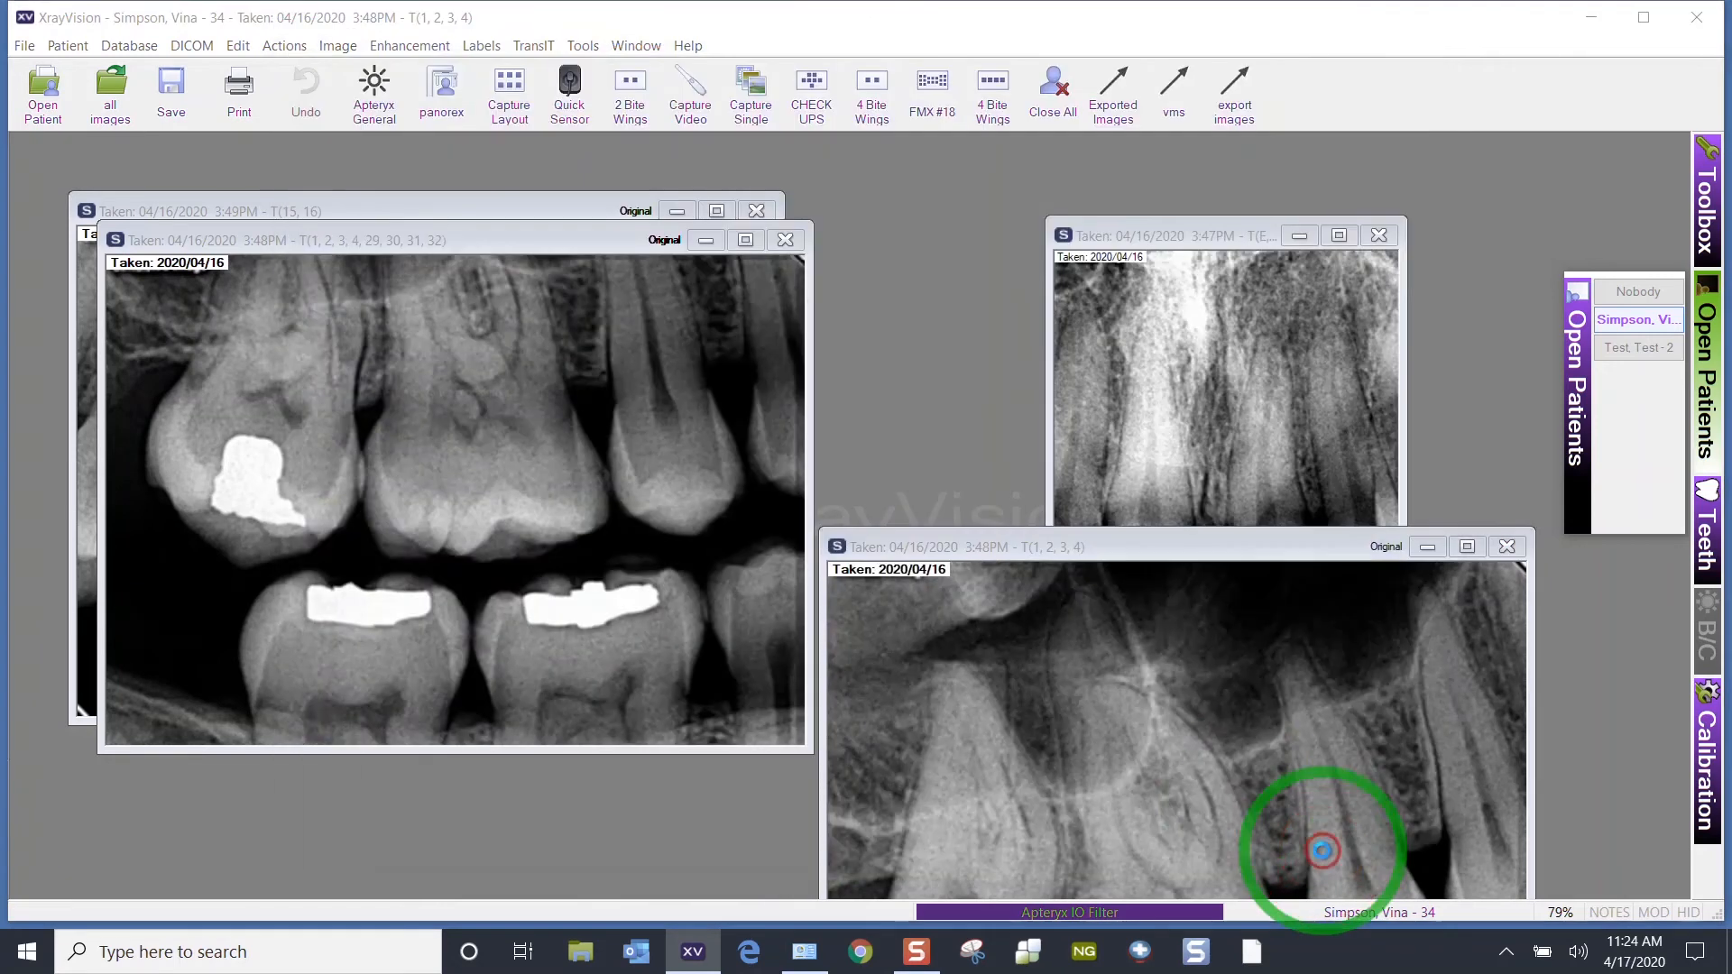
Step: Close all four open image windows
{"action": "left_click", "coordinate": [784, 241]}
{"action": "left_click", "coordinate": [756, 211]}
{"action": "left_click", "coordinate": [1378, 235]}
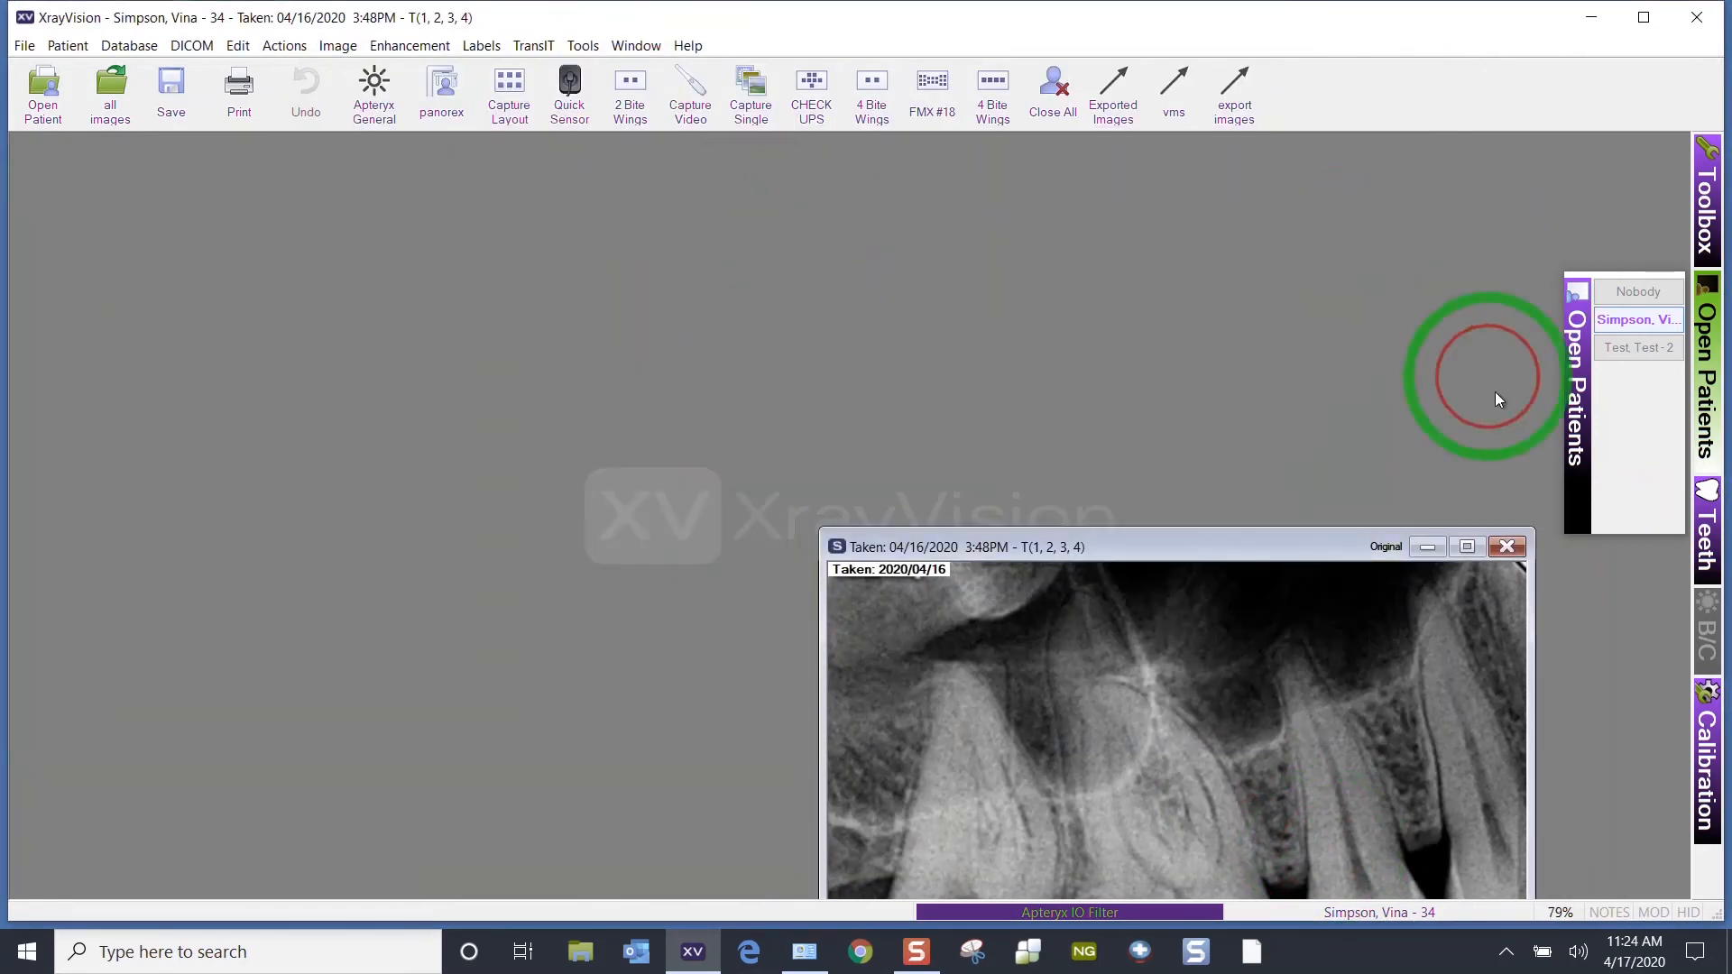
{"action": "left_click", "coordinate": [1507, 546]}
Step: Reopen the same four 04/16/2020 images from the patient's image list so that they are tiled automatically
{"action": "left_click", "coordinate": [94, 110]}
{"action": "left_click", "coordinate": [774, 267]}
{"action": "left_click", "coordinate": [891, 267]}
{"action": "left_click", "coordinate": [1082, 276]}
{"action": "left_click", "coordinate": [1265, 282]}
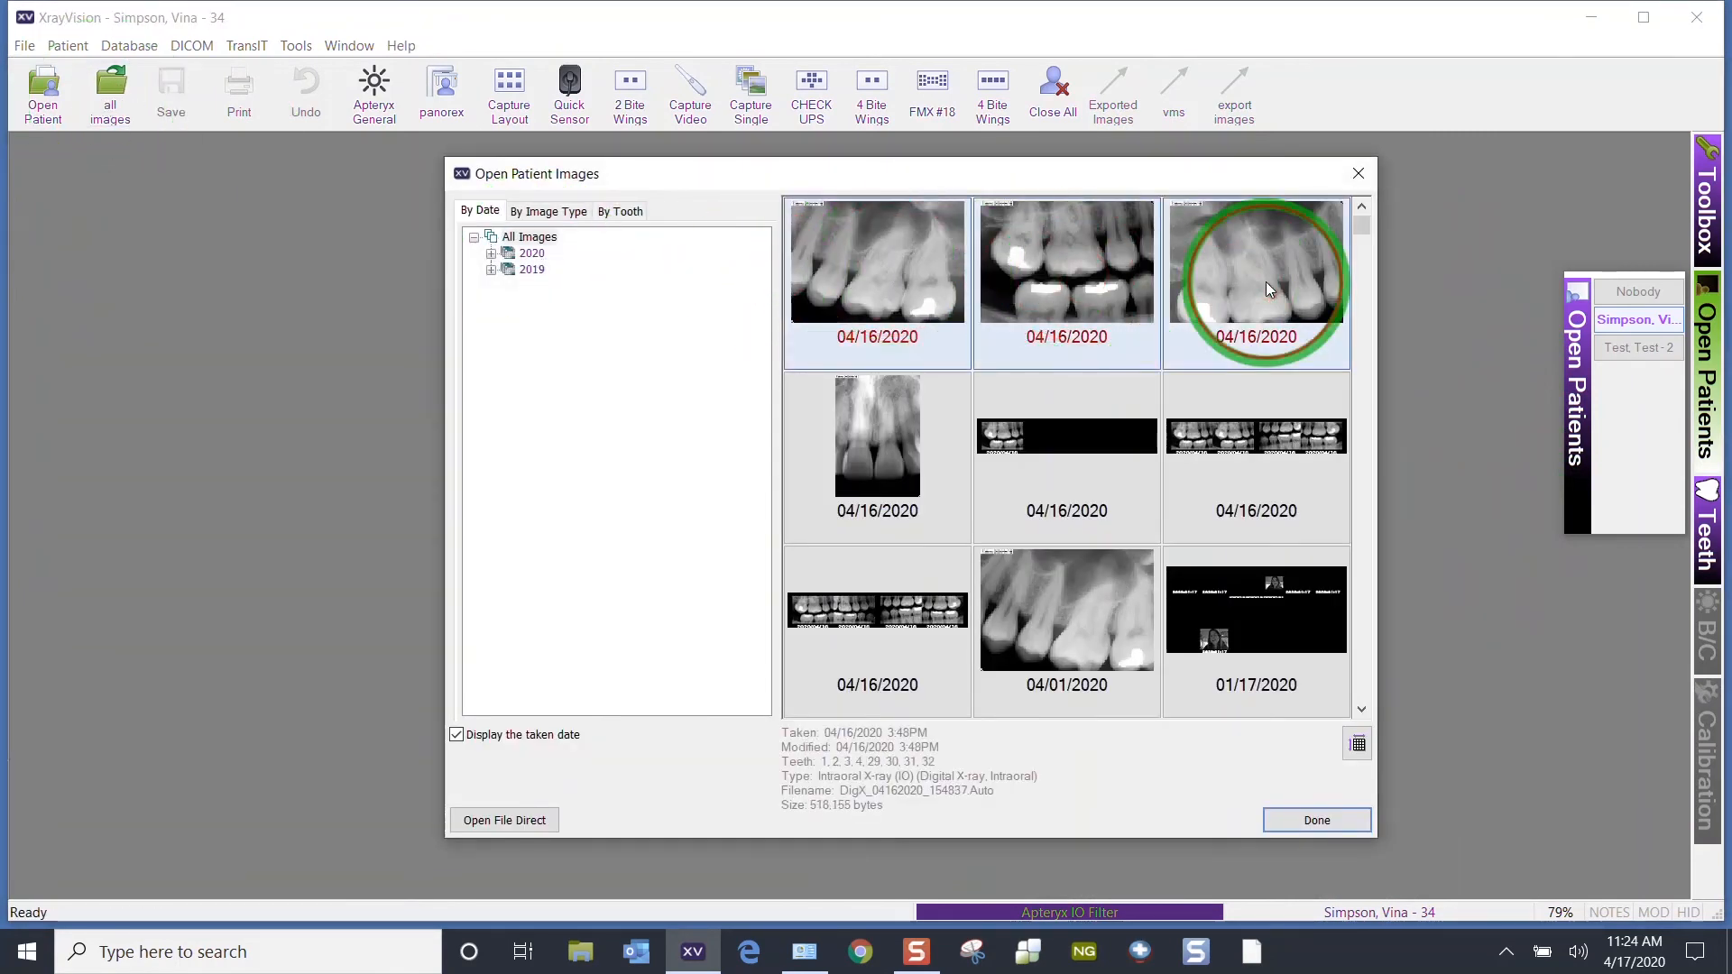
{"action": "left_click", "coordinate": [881, 453]}
{"action": "left_click", "coordinate": [1322, 821]}
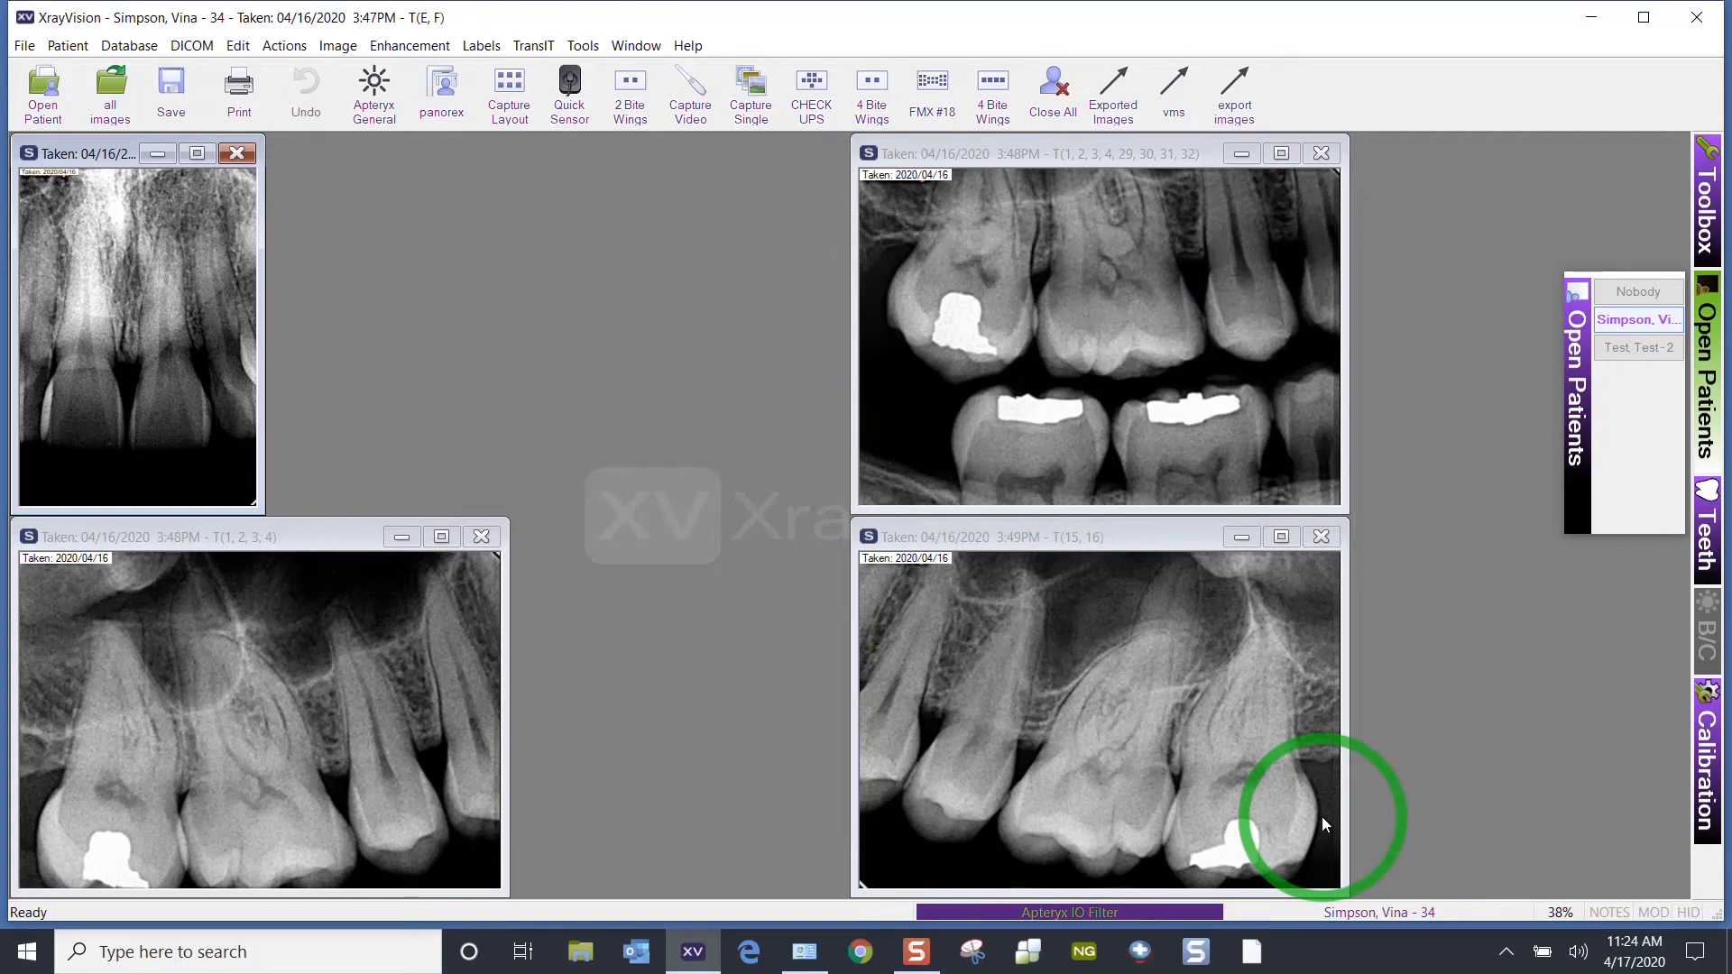
Step: Review the image tiling settings in the Interface preferences, followed by the Patient information preferences
{"action": "left_click", "coordinate": [585, 47]}
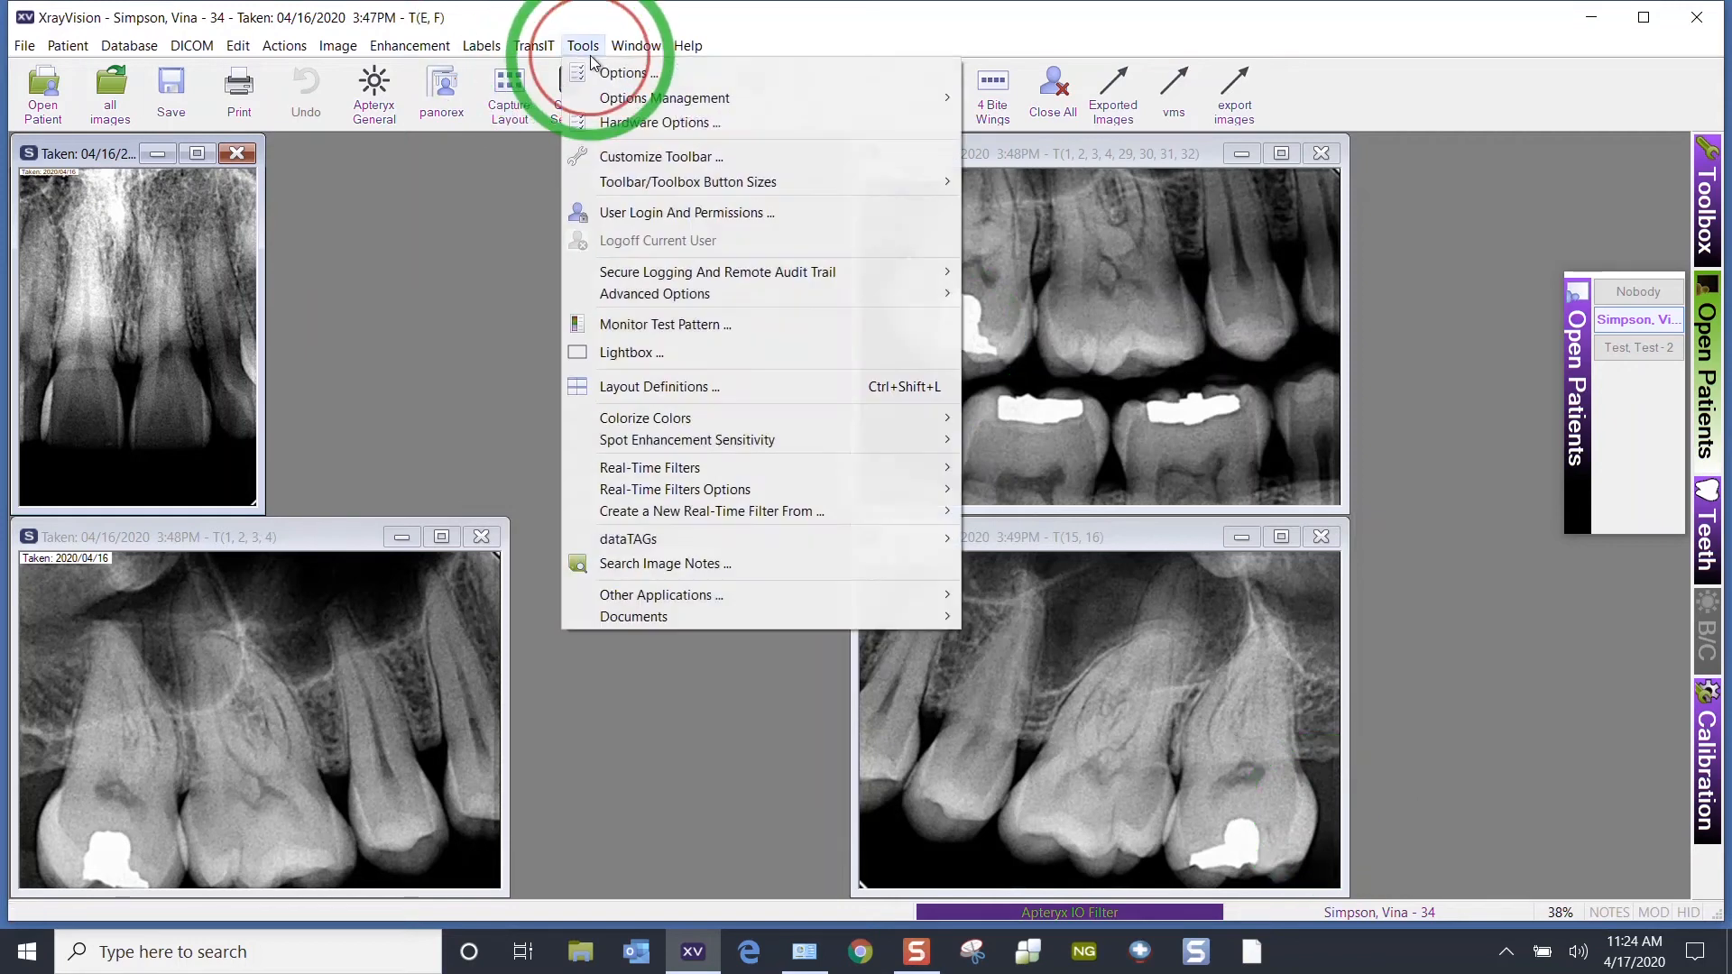
{"action": "left_click", "coordinate": [588, 72]}
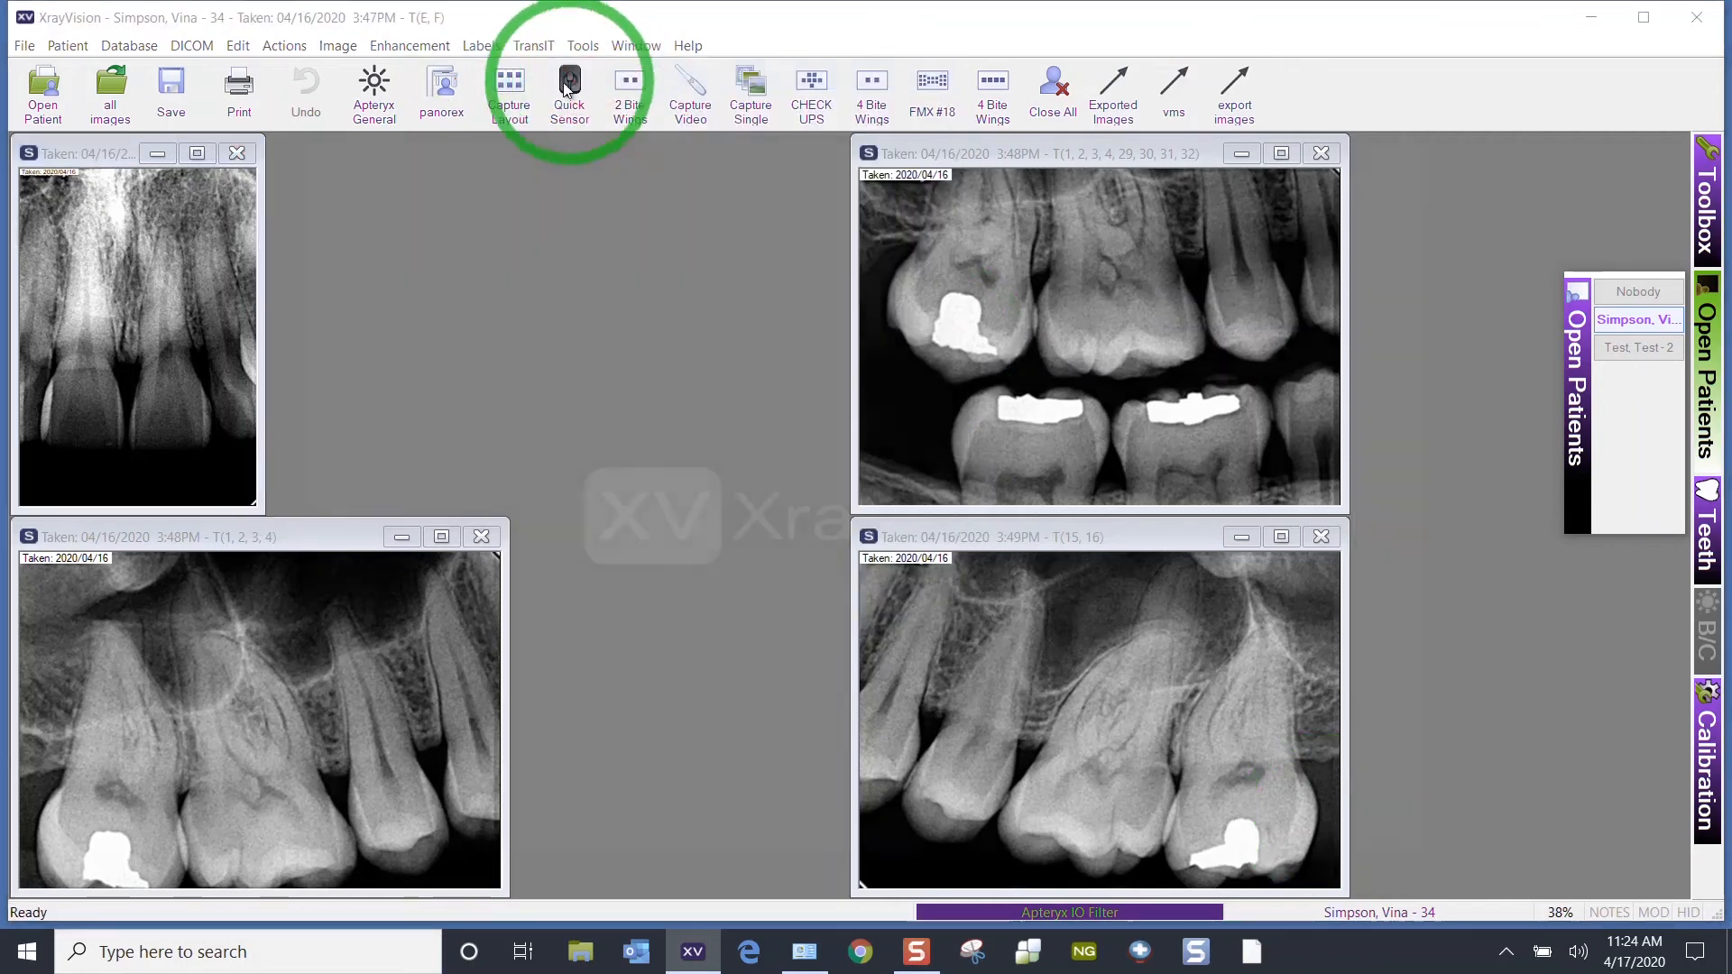
{"action": "left_click", "coordinate": [446, 189]}
{"action": "left_click", "coordinate": [1030, 508]}
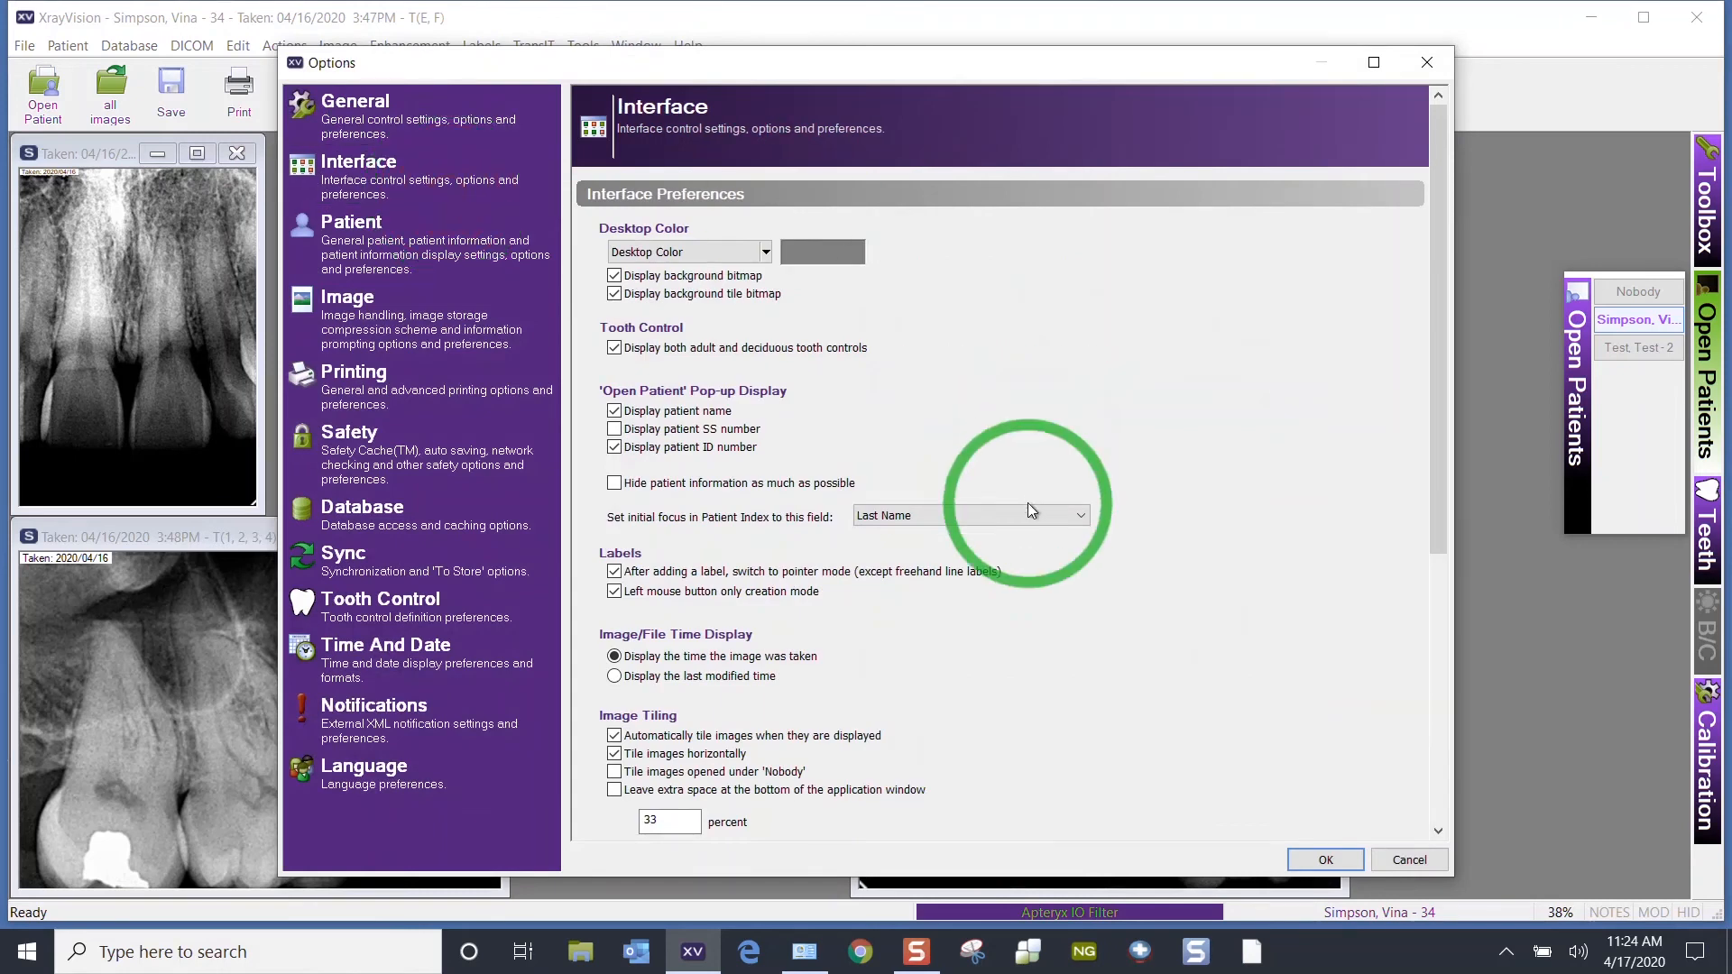
{"action": "scroll", "coordinate": [1028, 504], "scroll_direction": "down", "scroll_amount": 1}
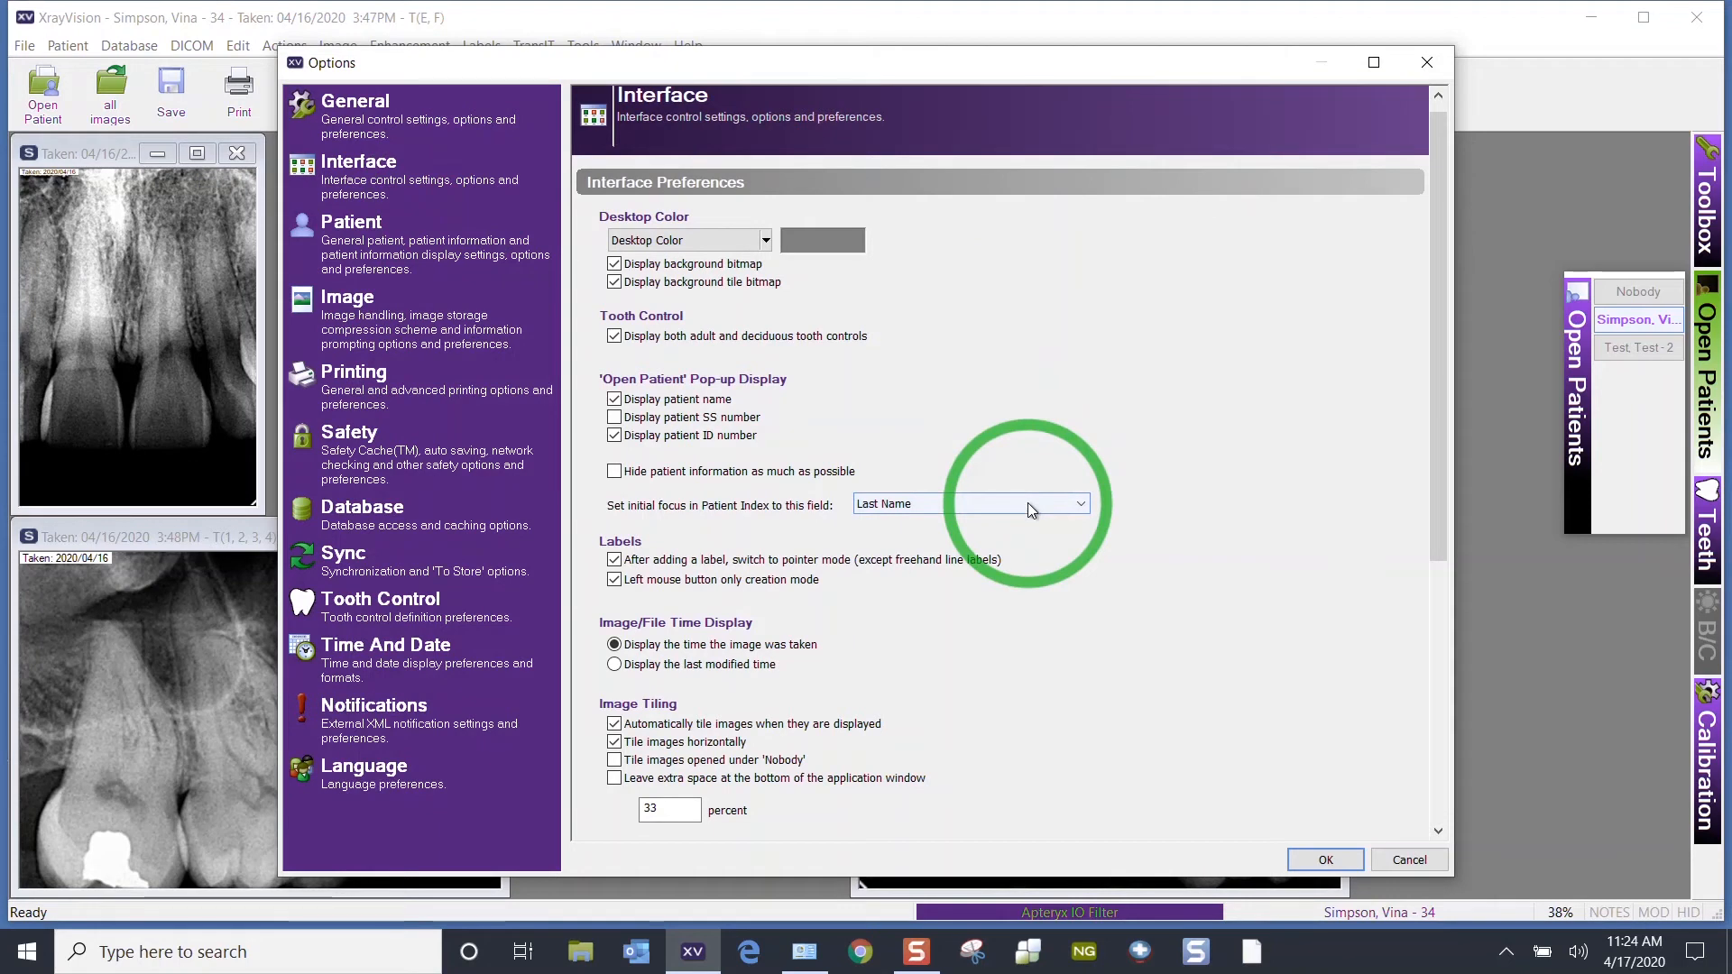
{"action": "left_click", "coordinate": [386, 233]}
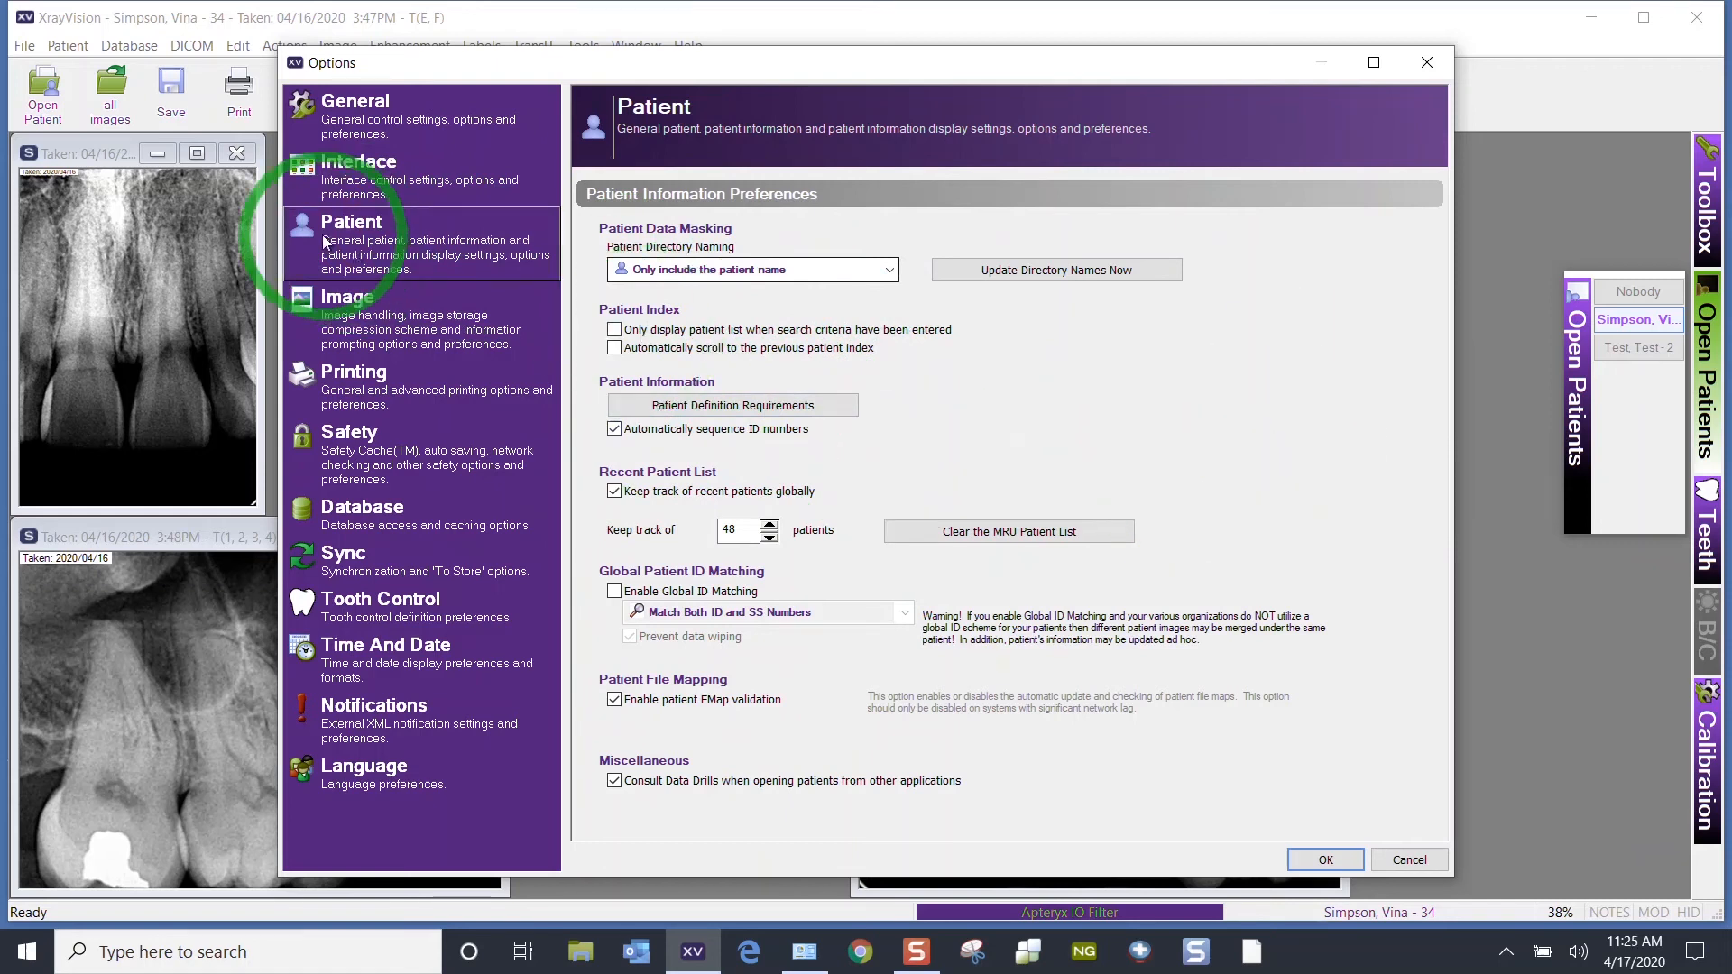
Step: Turn off automatic placement of taken date labels in the Image preferences and save the options
{"action": "left_click", "coordinate": [371, 315]}
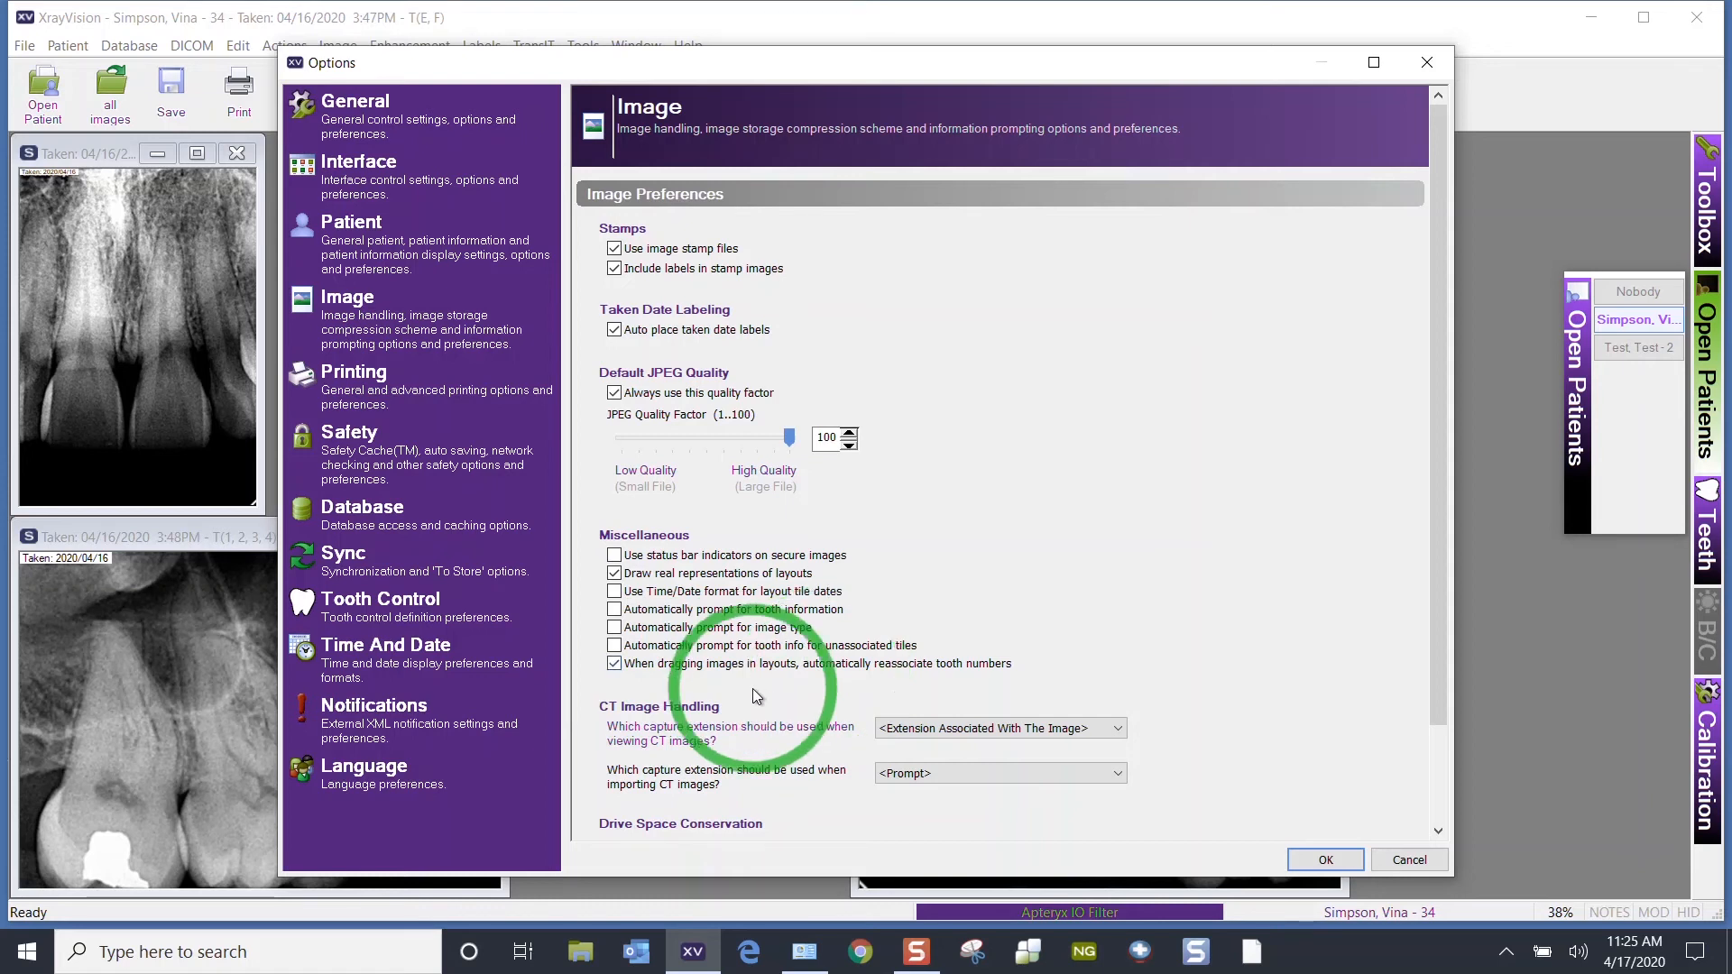
{"action": "scroll", "coordinate": [756, 695], "scroll_direction": "down", "scroll_amount": 1}
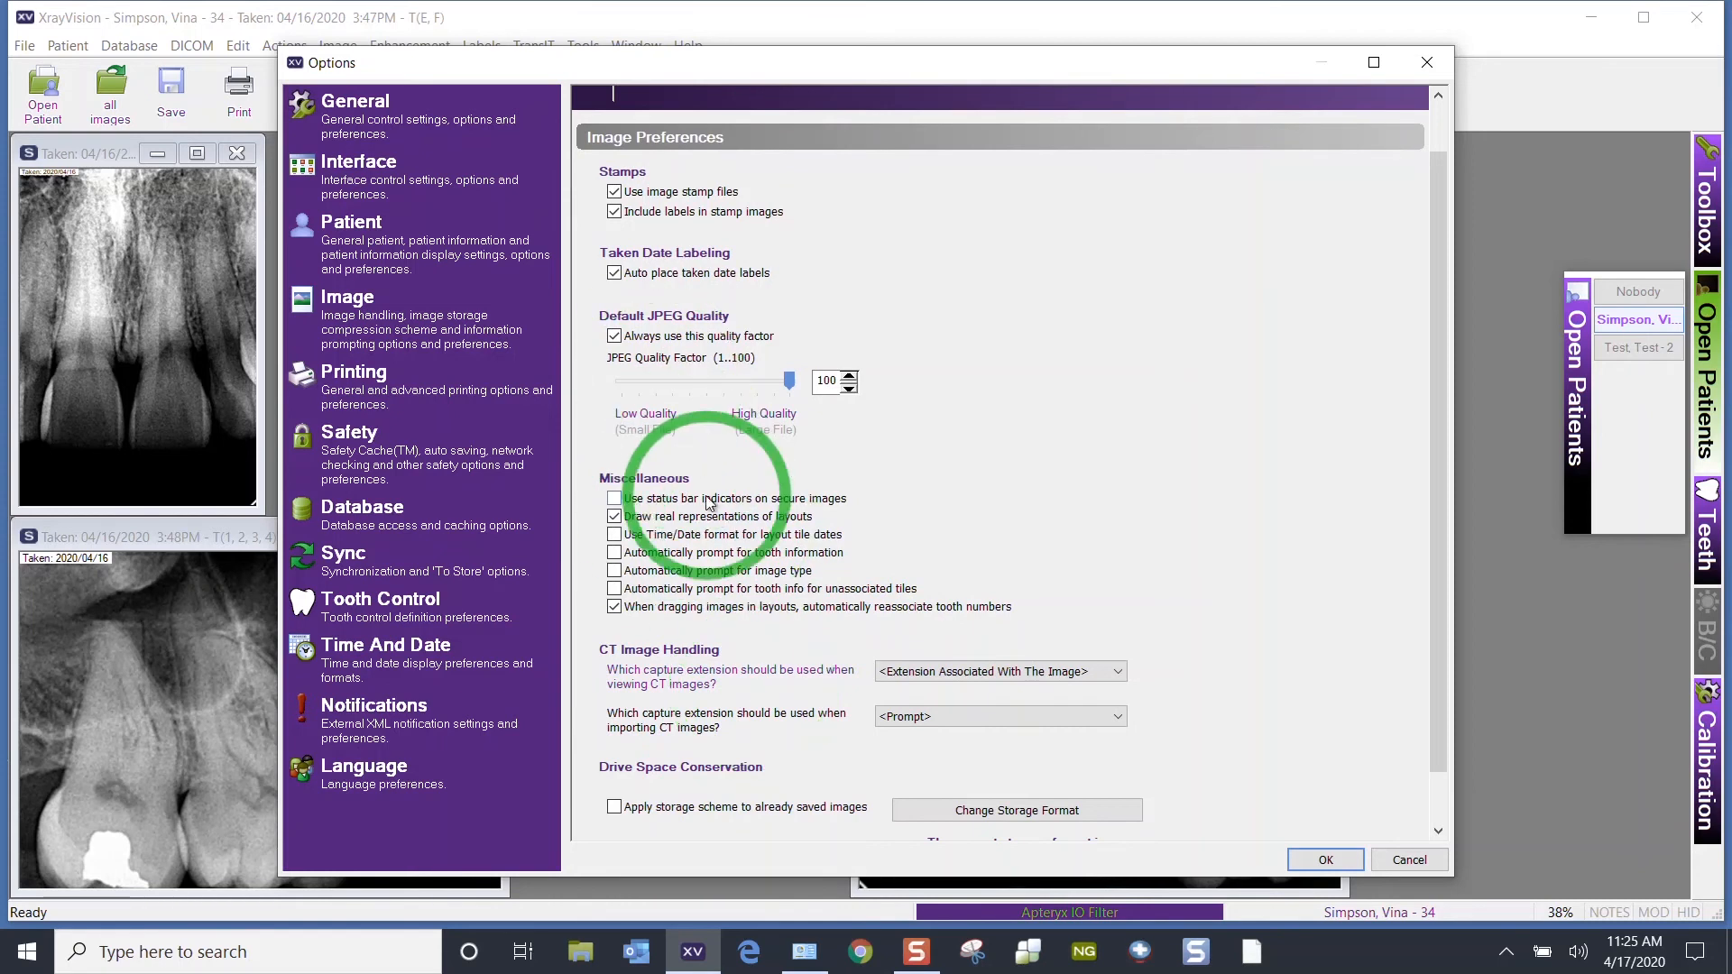
{"action": "scroll", "coordinate": [1117, 397], "scroll_direction": "up", "scroll_amount": 1}
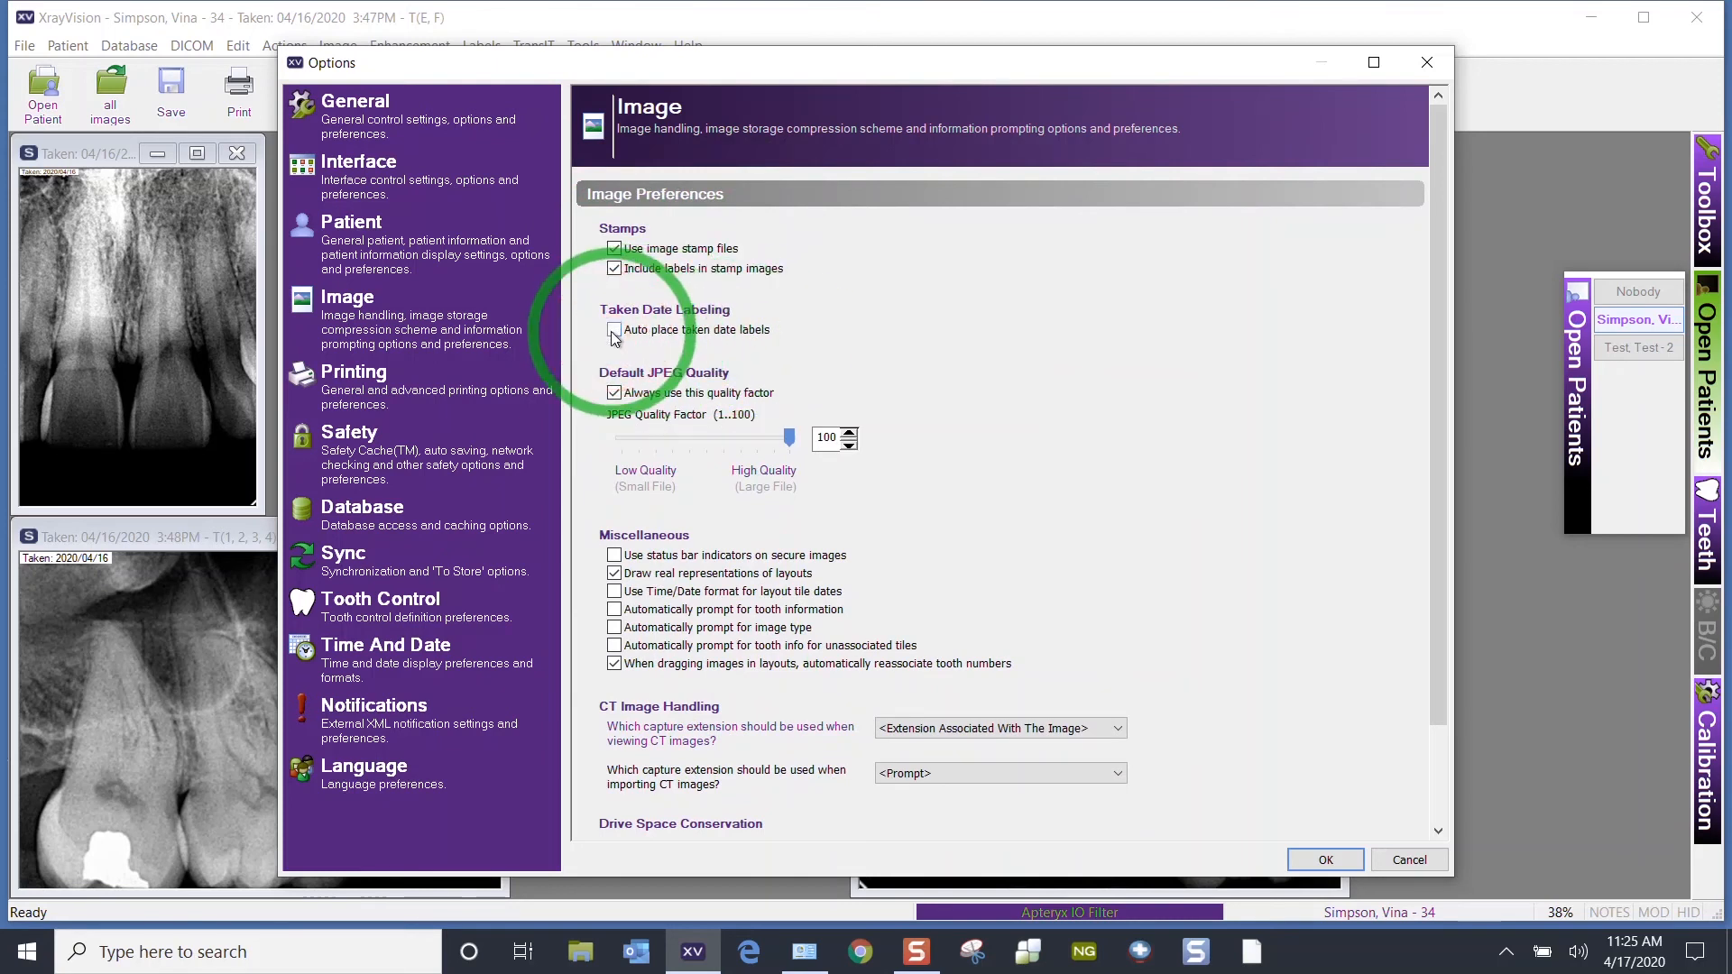
{"action": "left_click", "coordinate": [1325, 860]}
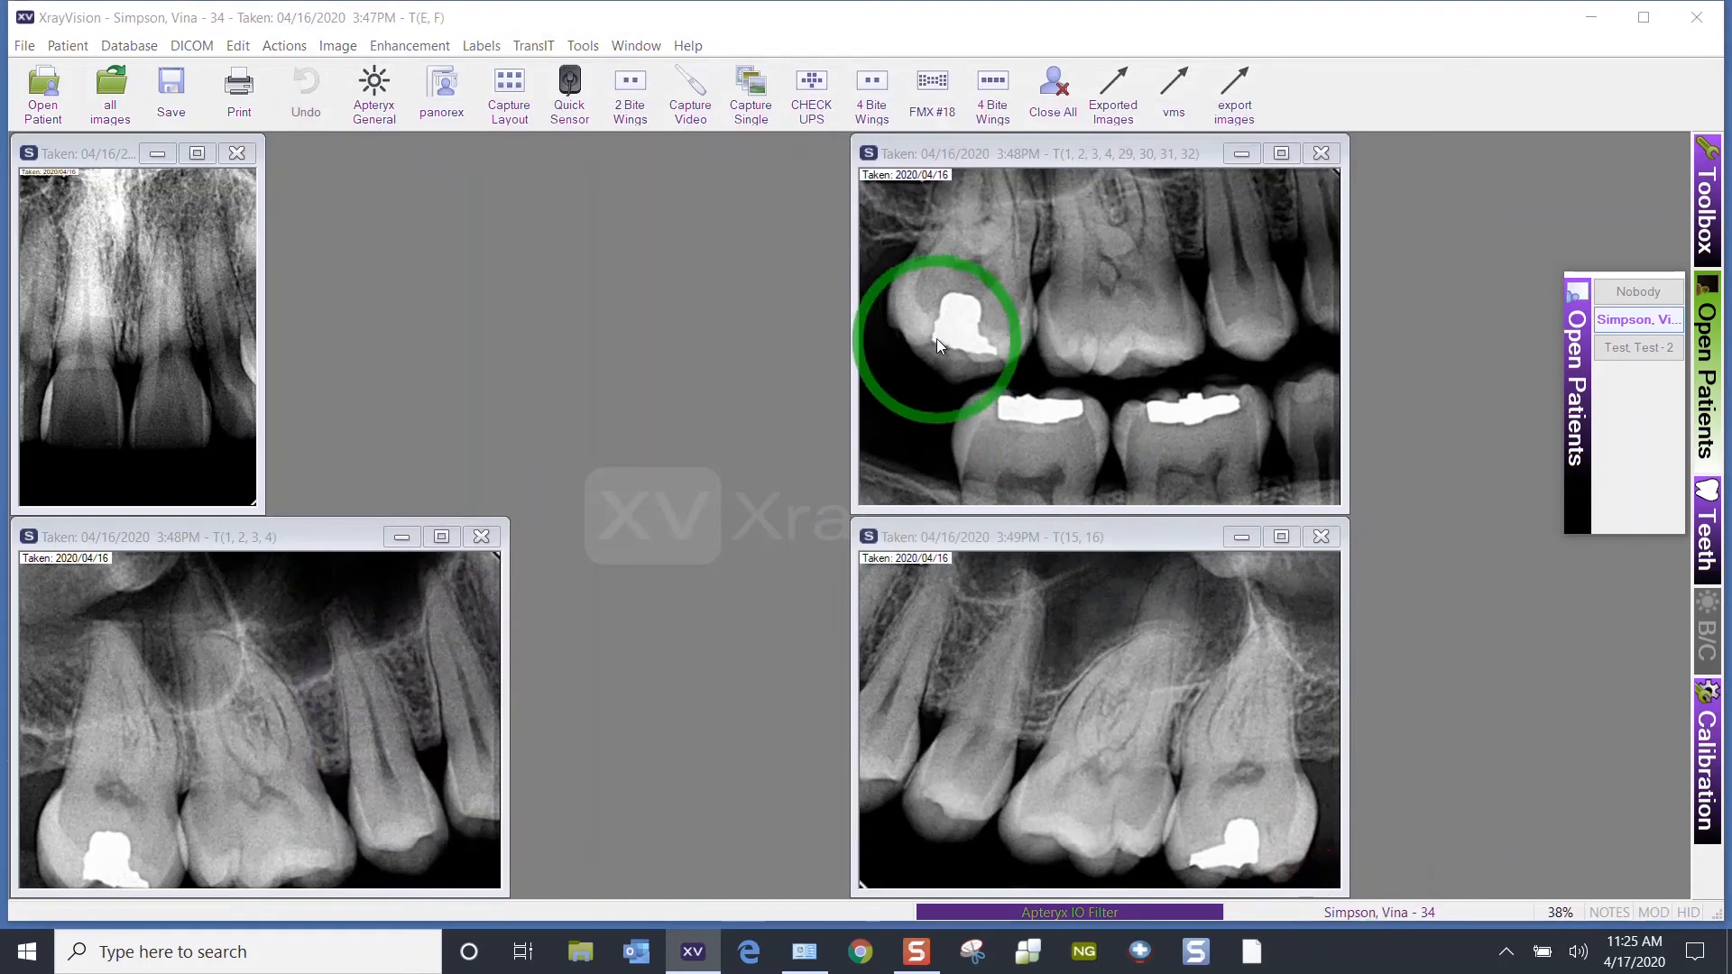
Step: Maximize the bitewing image to view its taken date label, then restore it to its tiled size
{"action": "left_click", "coordinate": [1285, 155]}
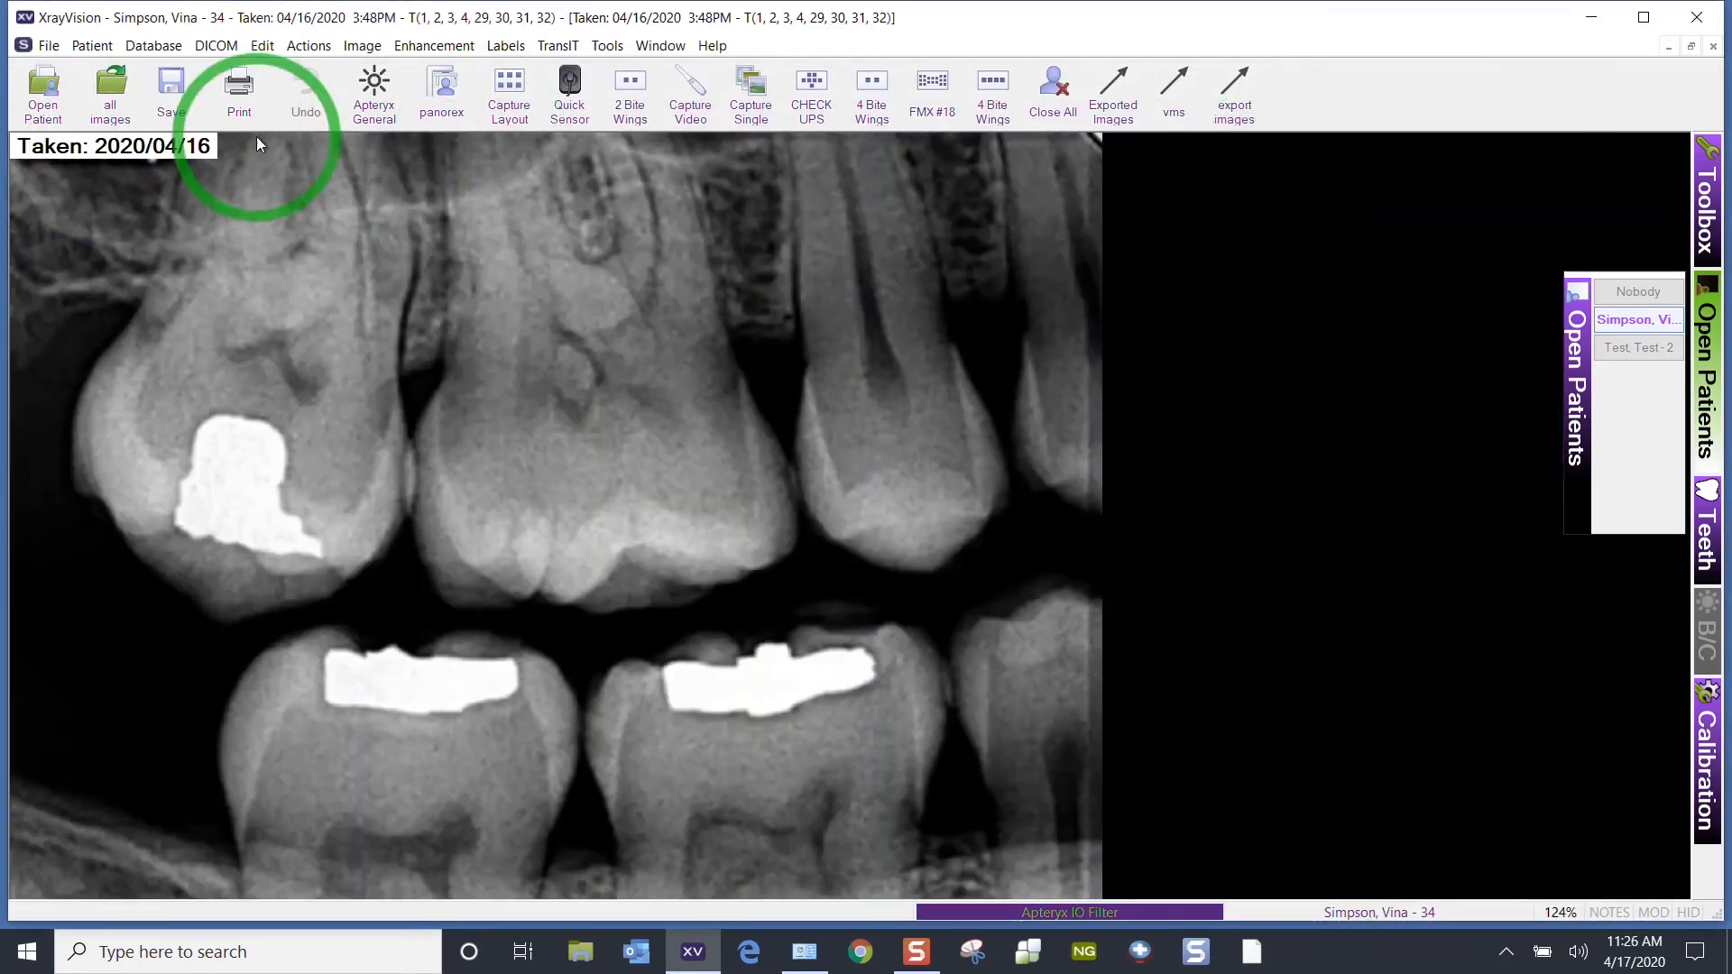
{"action": "left_click", "coordinate": [1691, 47]}
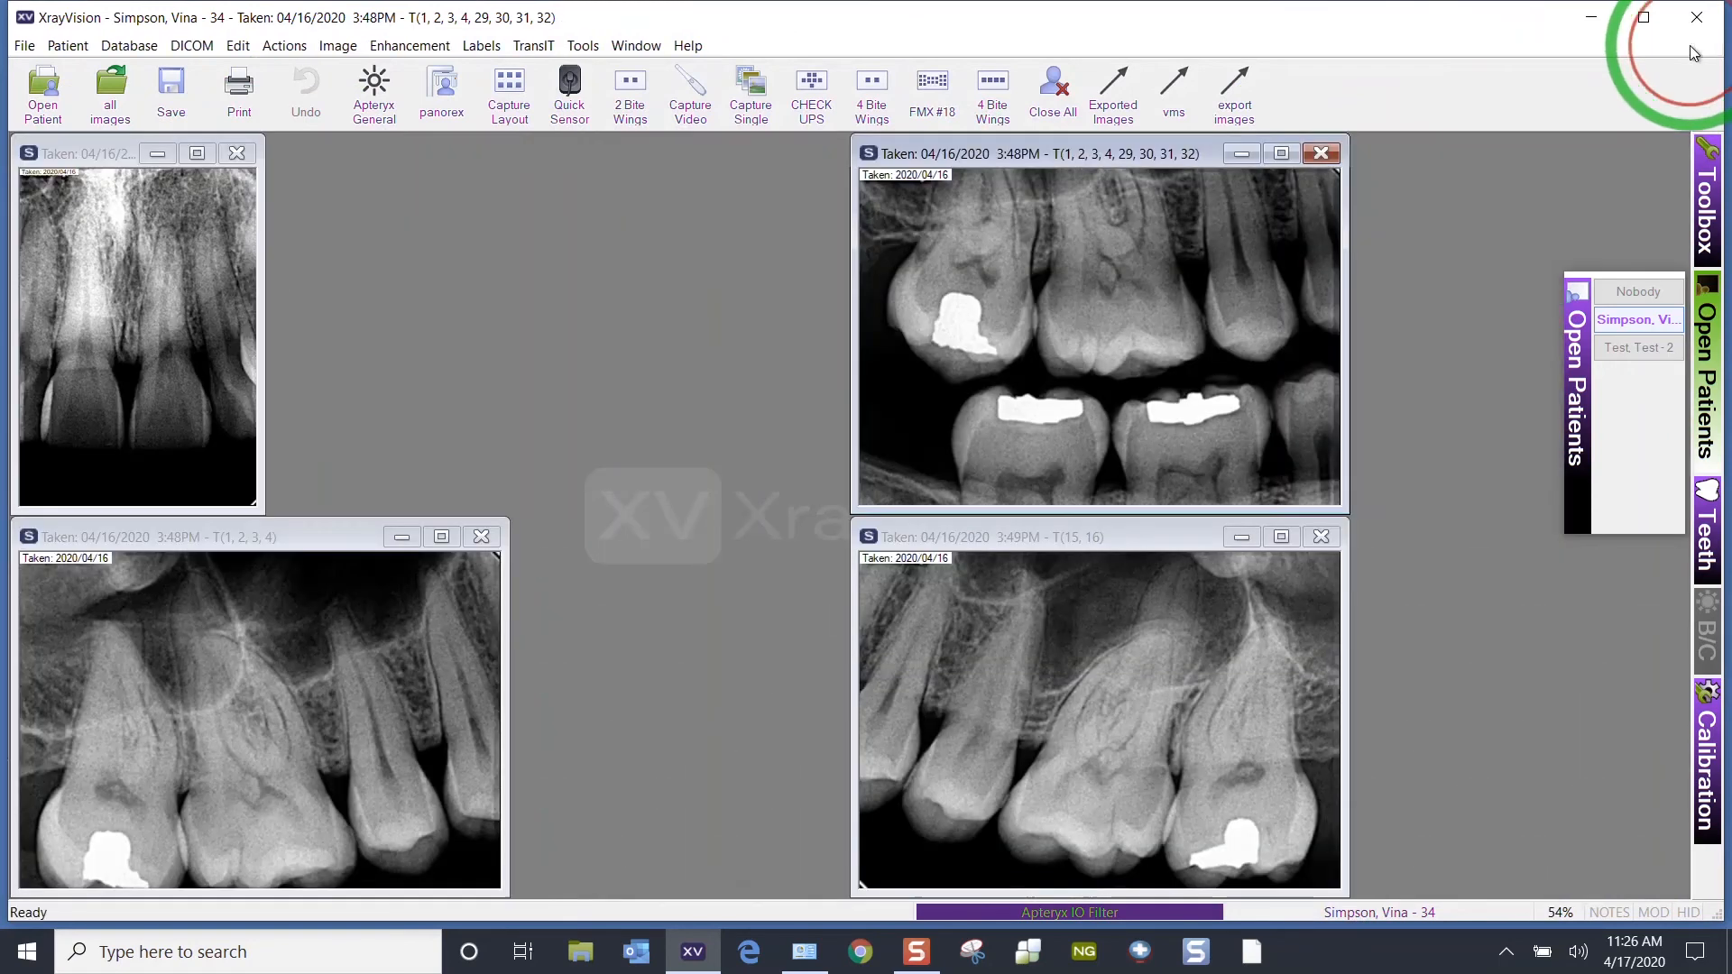
Step: Capture a new quick sensor image of tooth 4 using the Intra-oral X-ray modality
{"action": "left_click", "coordinate": [1578, 951]}
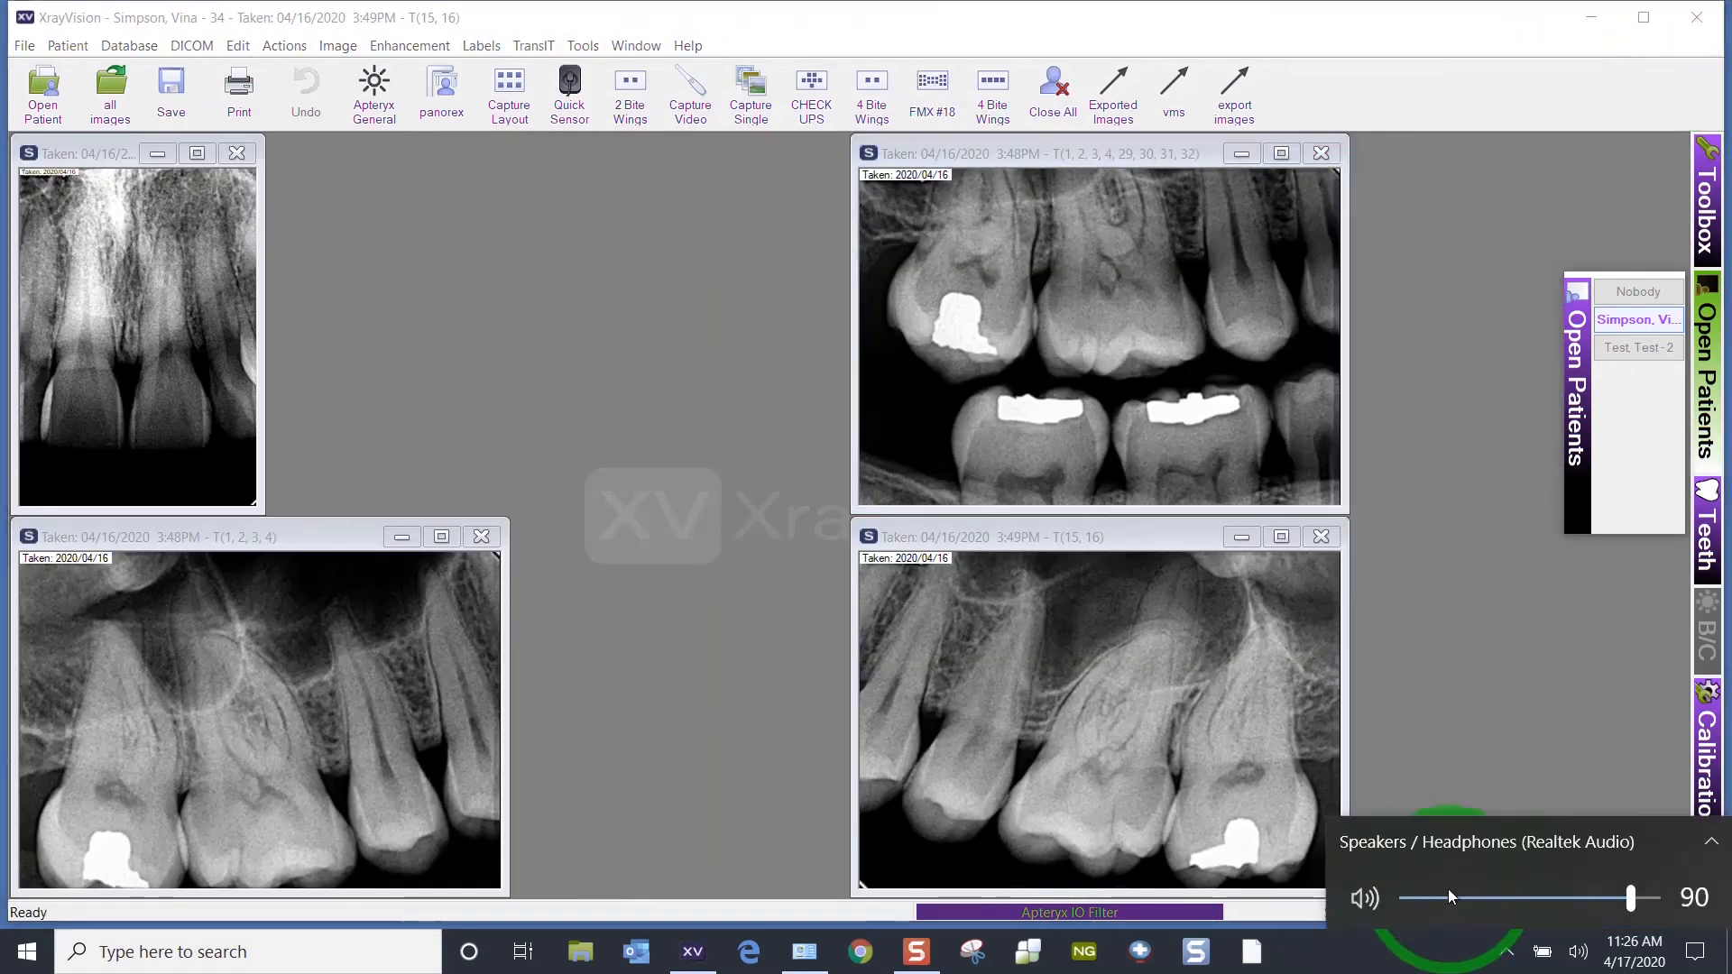
{"action": "left_click", "coordinate": [558, 93]}
{"action": "left_click", "coordinate": [613, 416]}
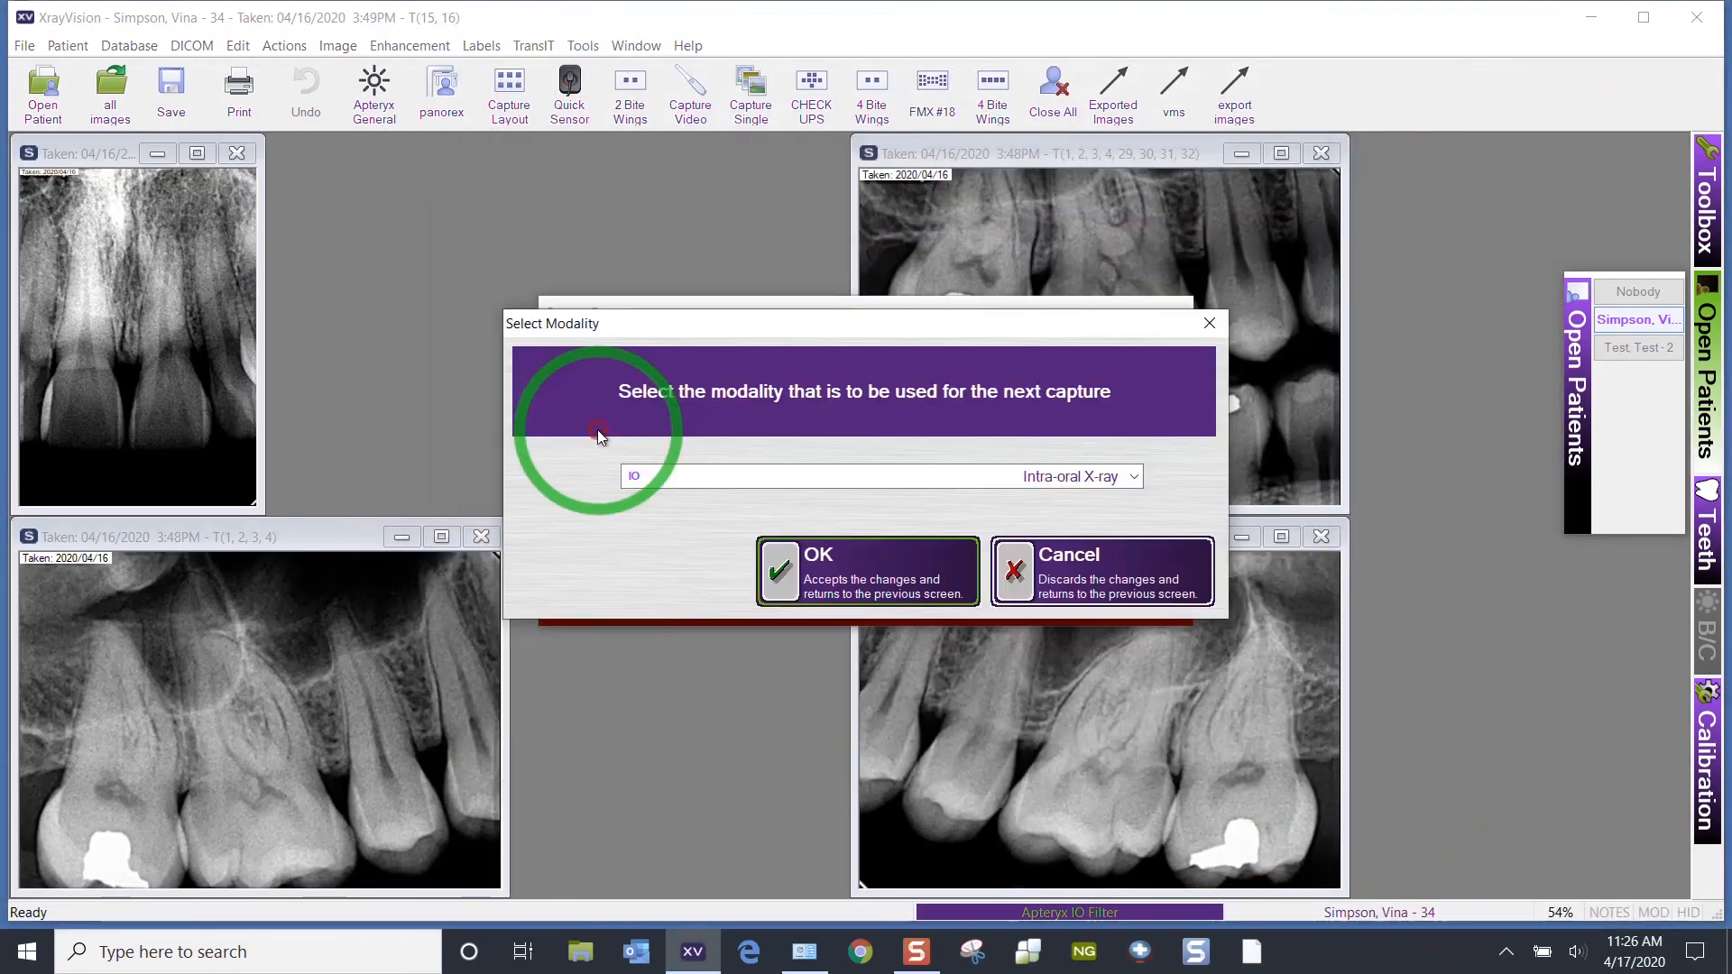
{"action": "left_click", "coordinate": [906, 598]}
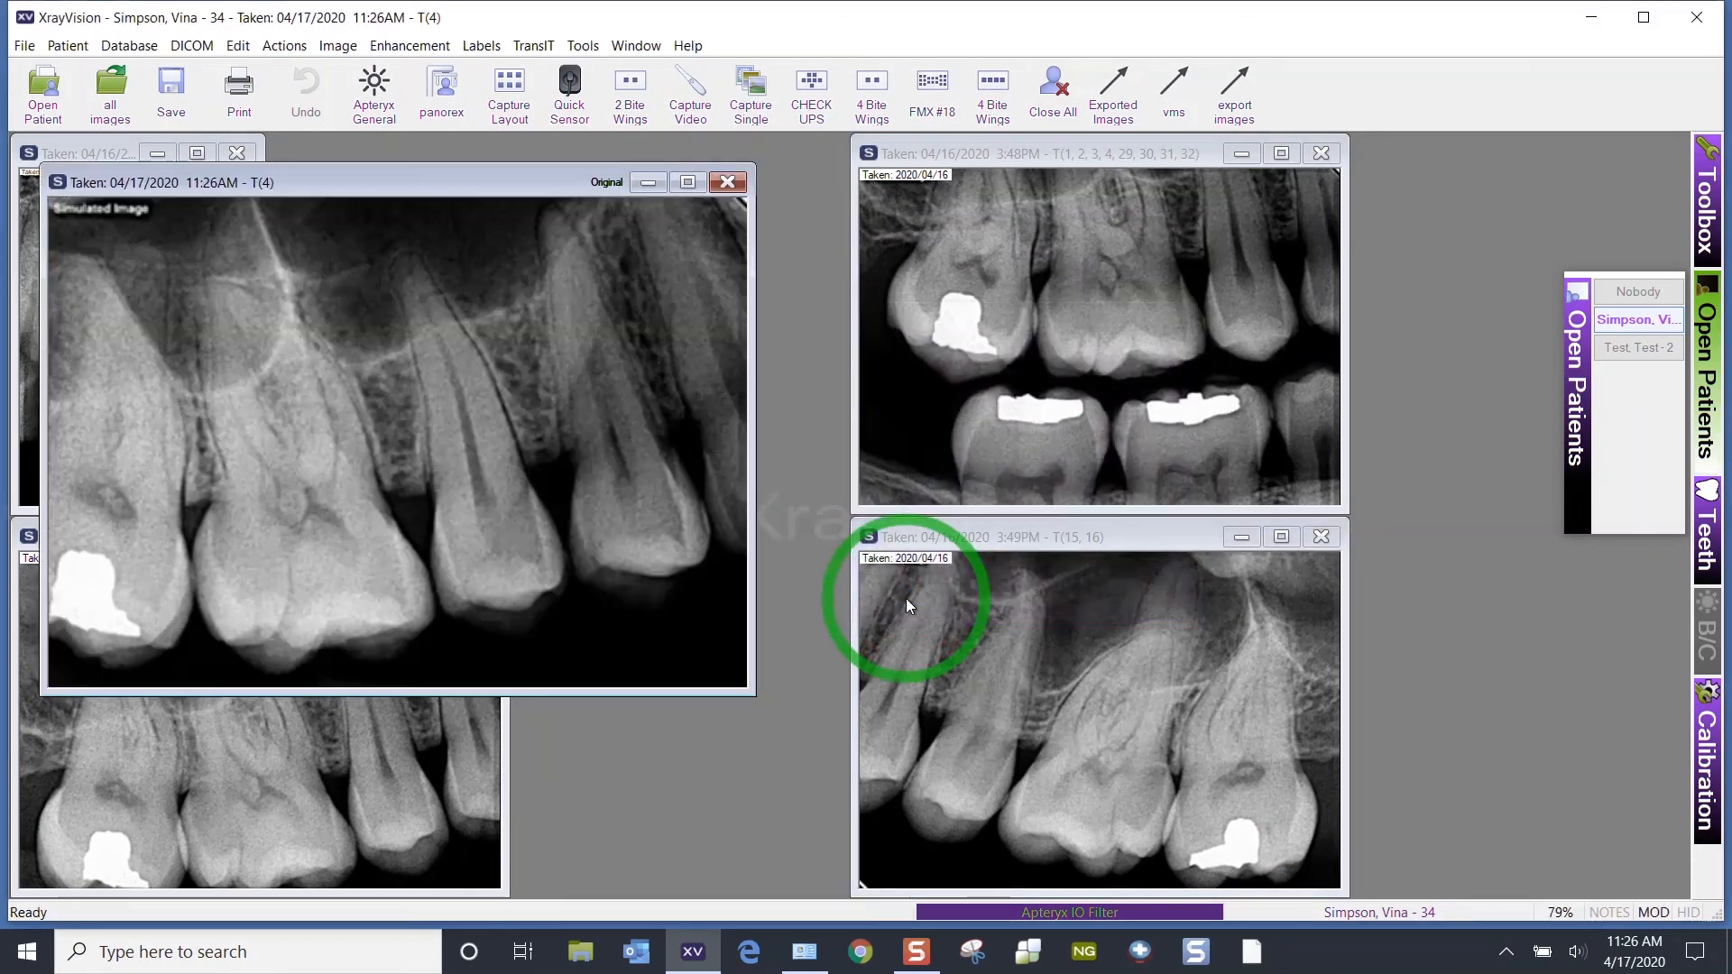
Step: Move the newly captured image to the middle of the workspace and compare its date labeling with the earlier bitewing image
{"action": "left_click_drag", "start_coordinate": [401, 174], "coordinate": [920, 259]}
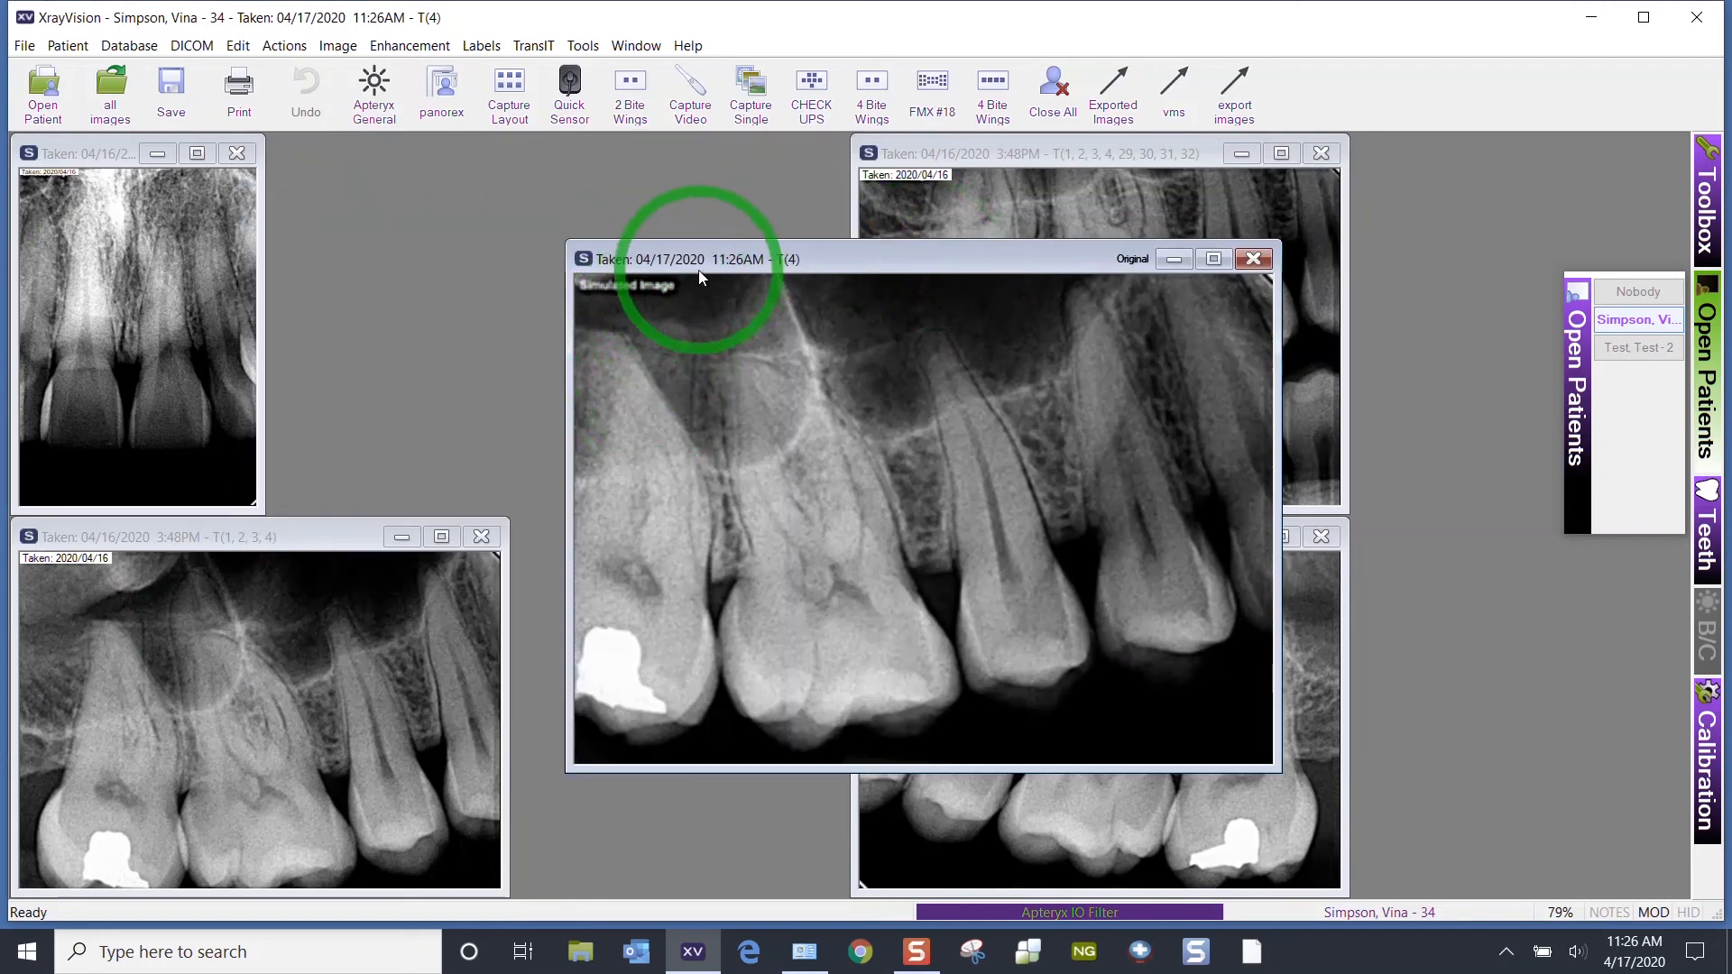
{"action": "left_click", "coordinate": [929, 167]}
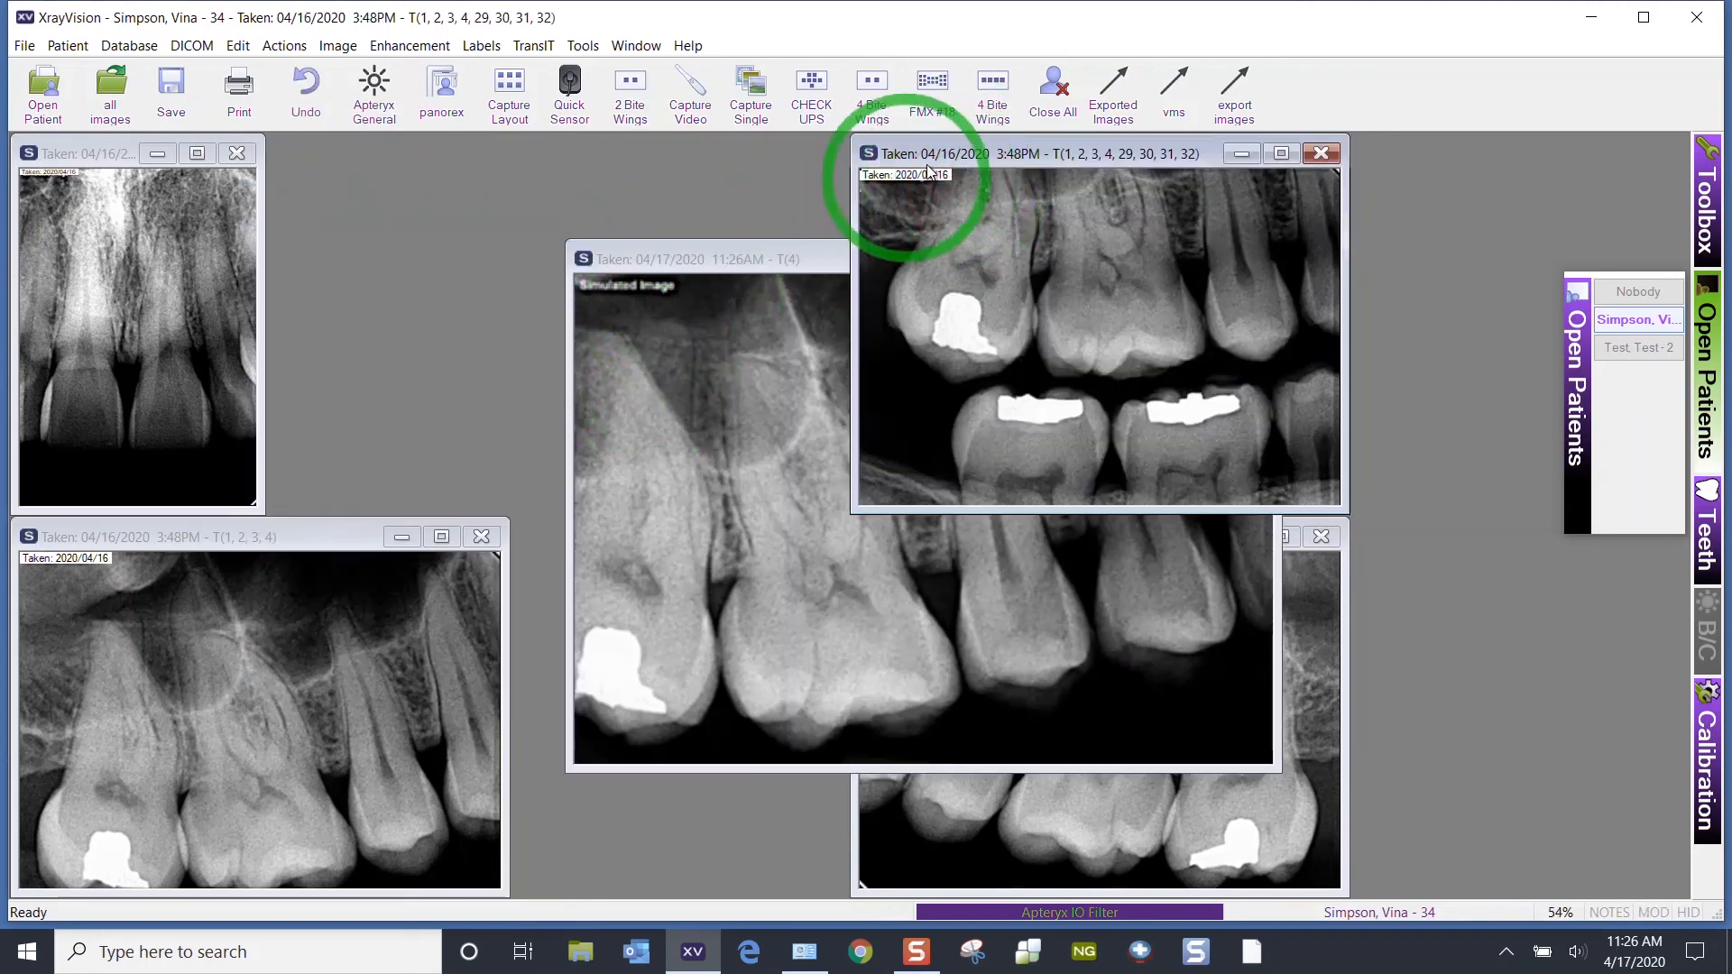
{"action": "left_click", "coordinate": [690, 298]}
Step: Reopen the options and review the taken date labeling setting in the Image preferences
{"action": "left_click", "coordinate": [577, 45]}
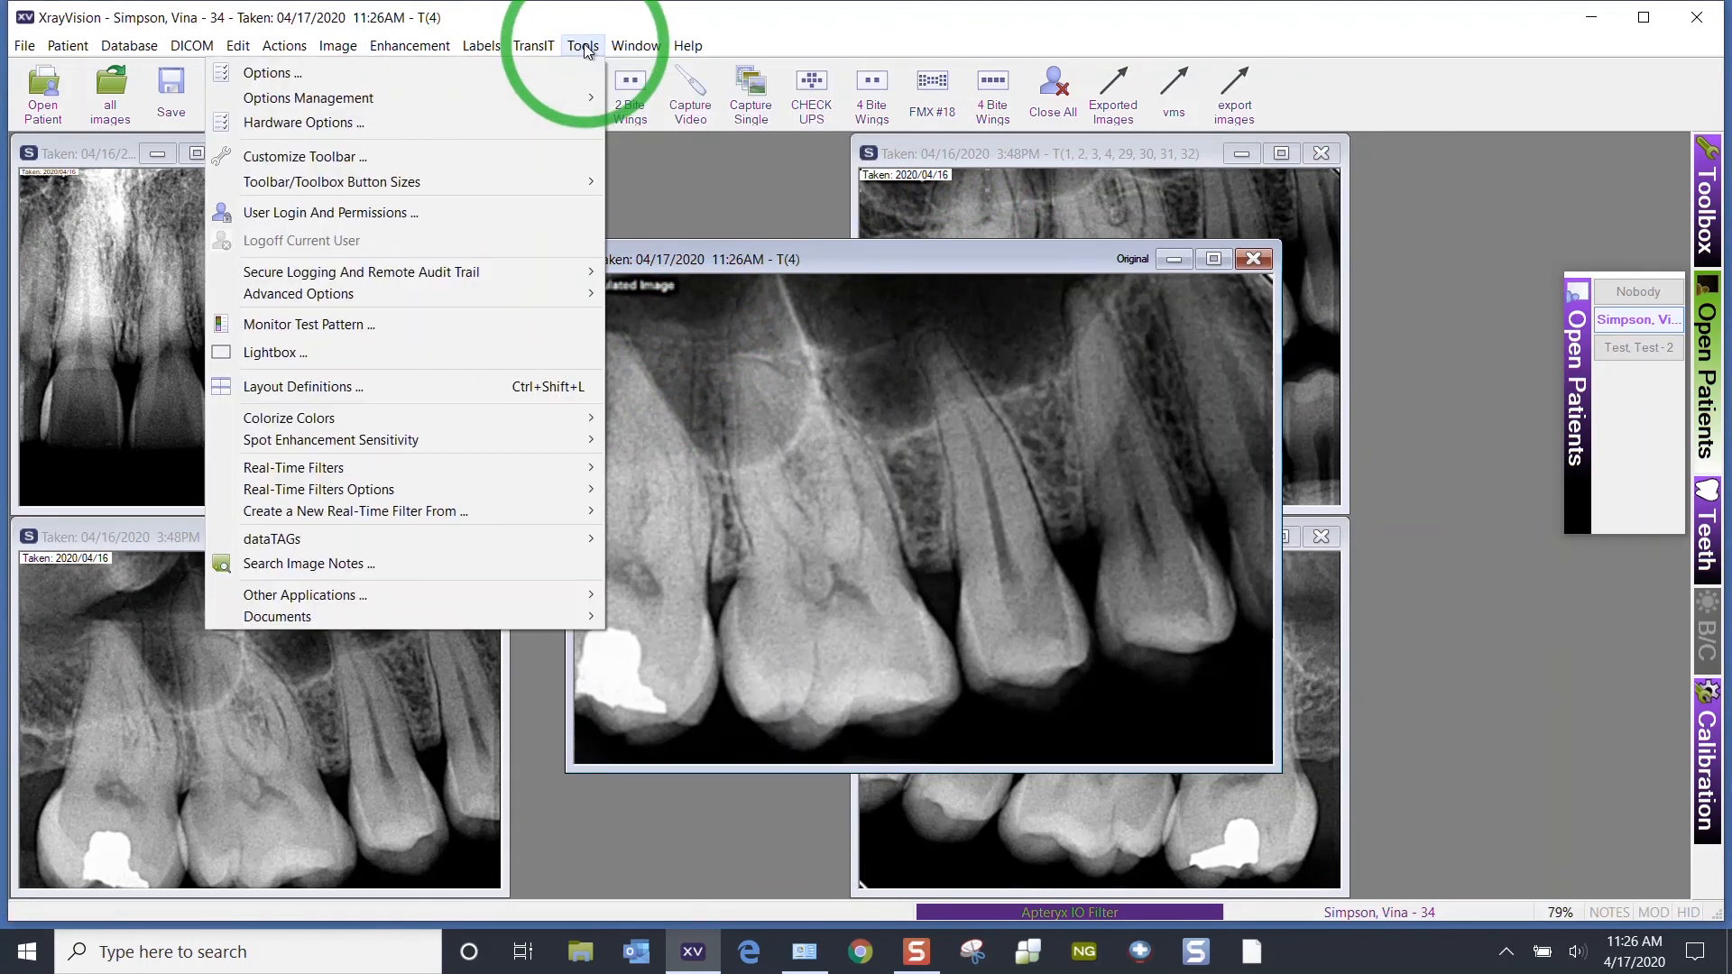
{"action": "left_click", "coordinate": [539, 79]}
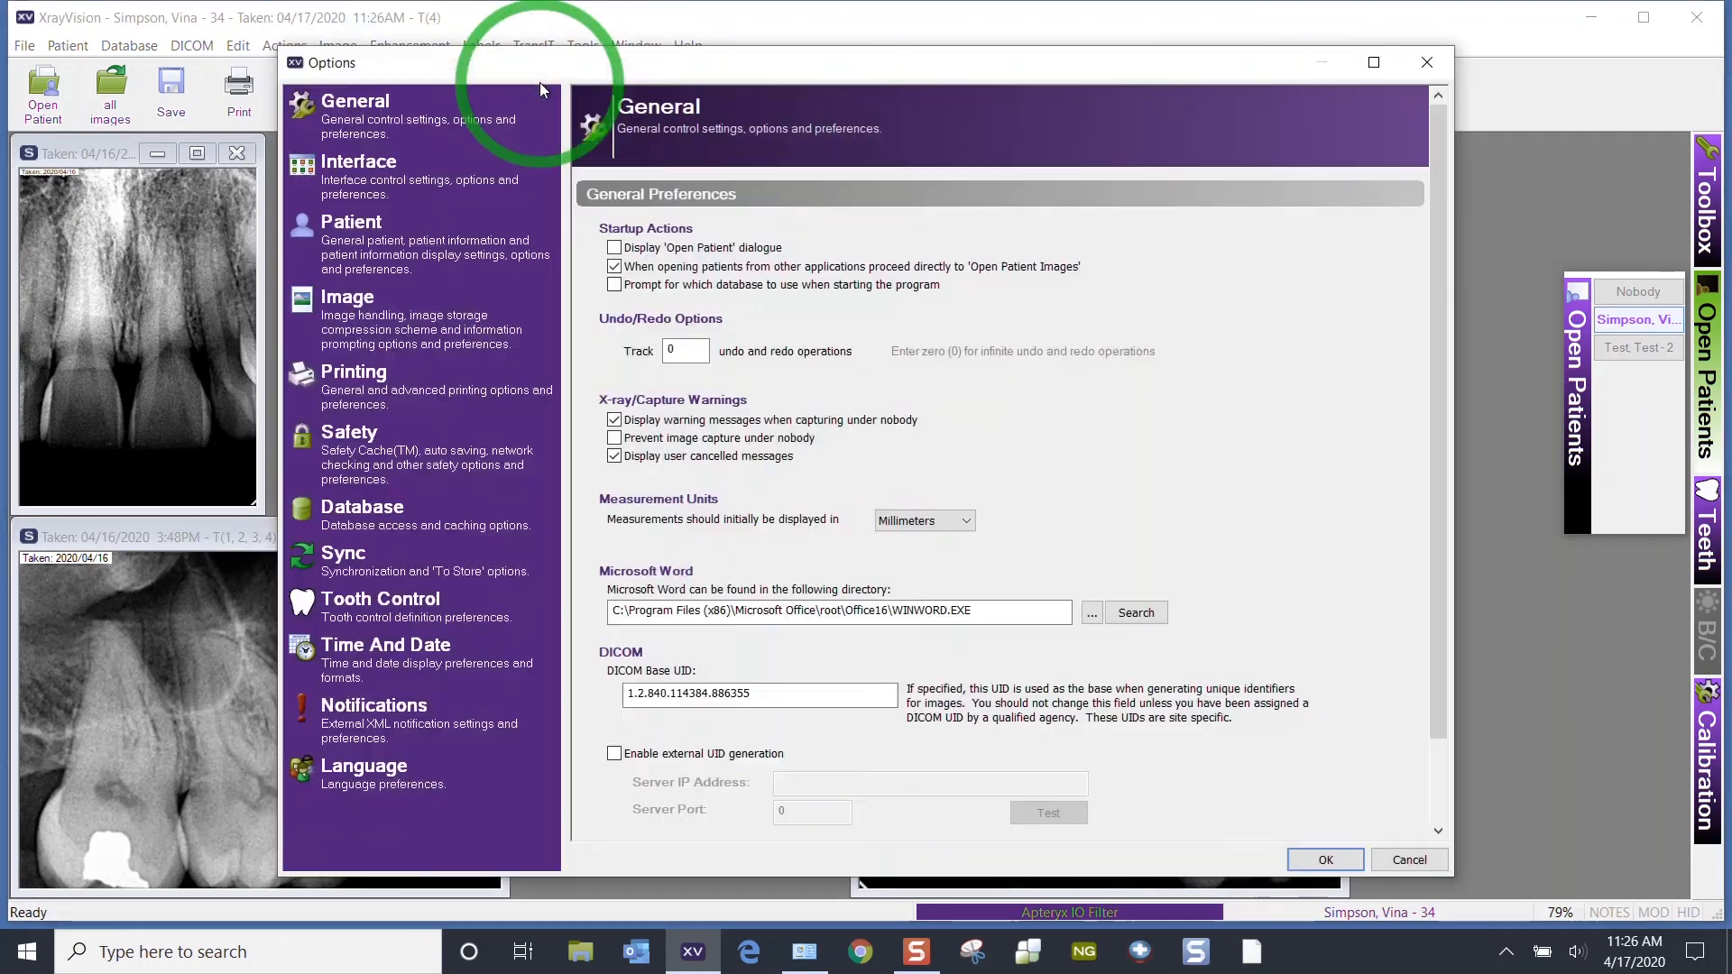
{"action": "left_click", "coordinate": [411, 347]}
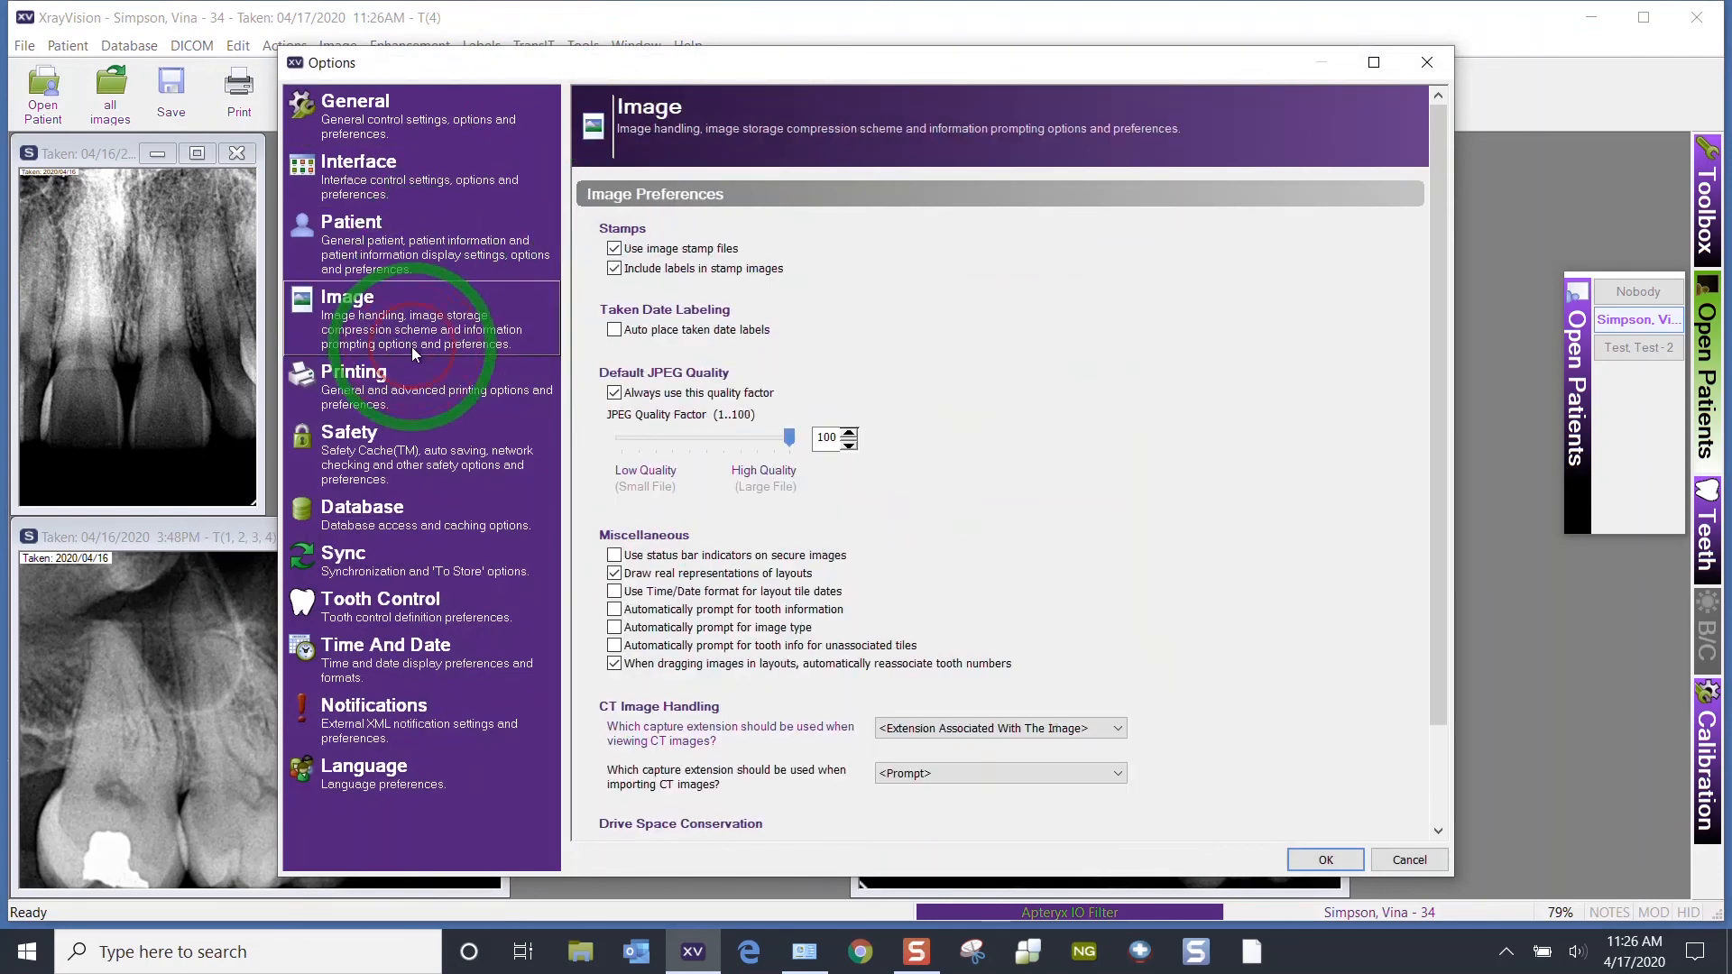
{"action": "left_click", "coordinate": [599, 338]}
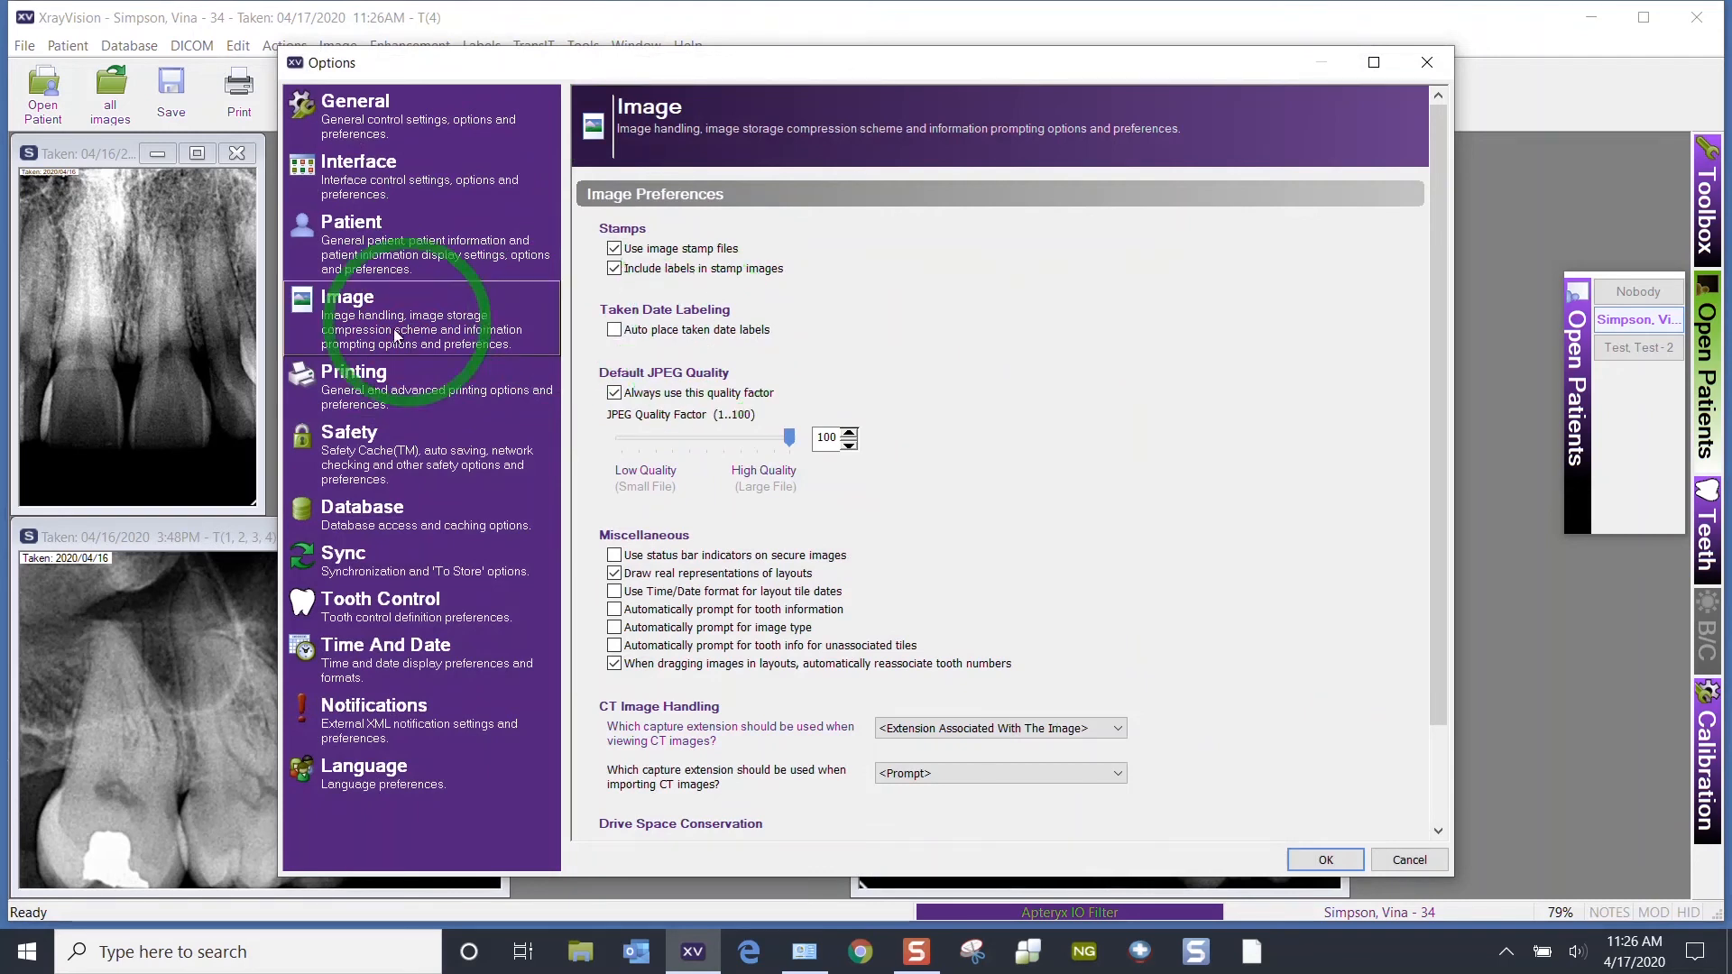
Step: Add a print signature in the Printing preferences with the lines office name, address, phone number and email
{"action": "left_click", "coordinate": [365, 397]}
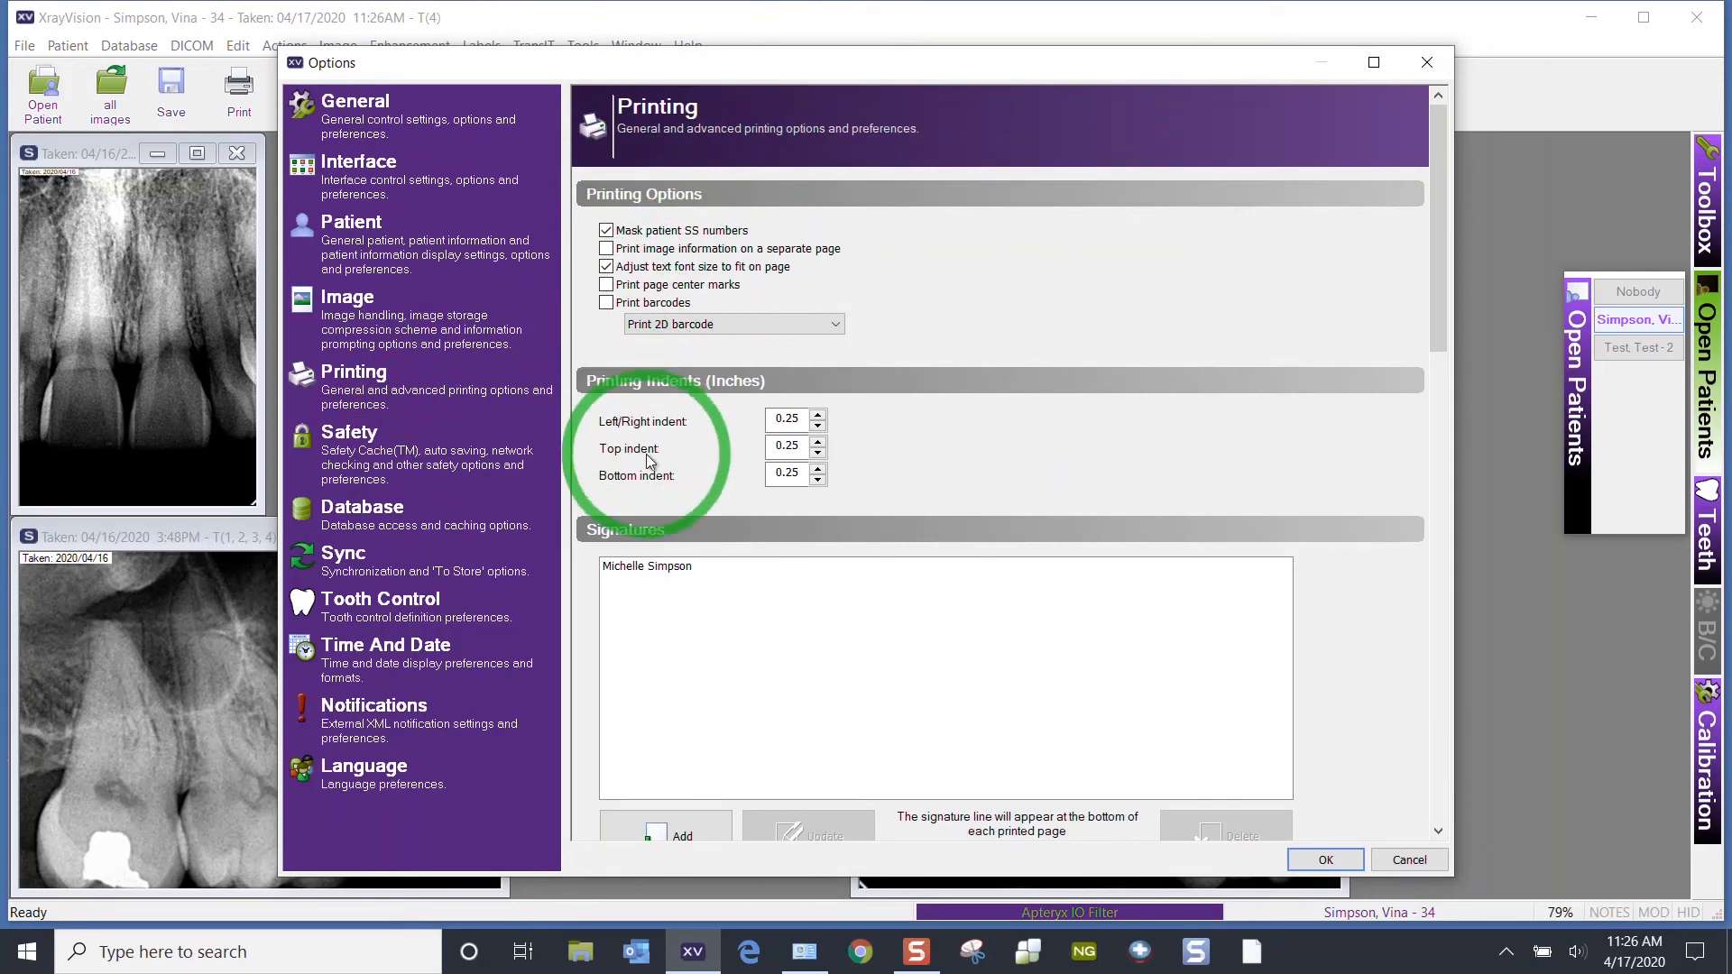
{"action": "scroll", "coordinate": [680, 442], "scroll_direction": "down", "scroll_amount": 3}
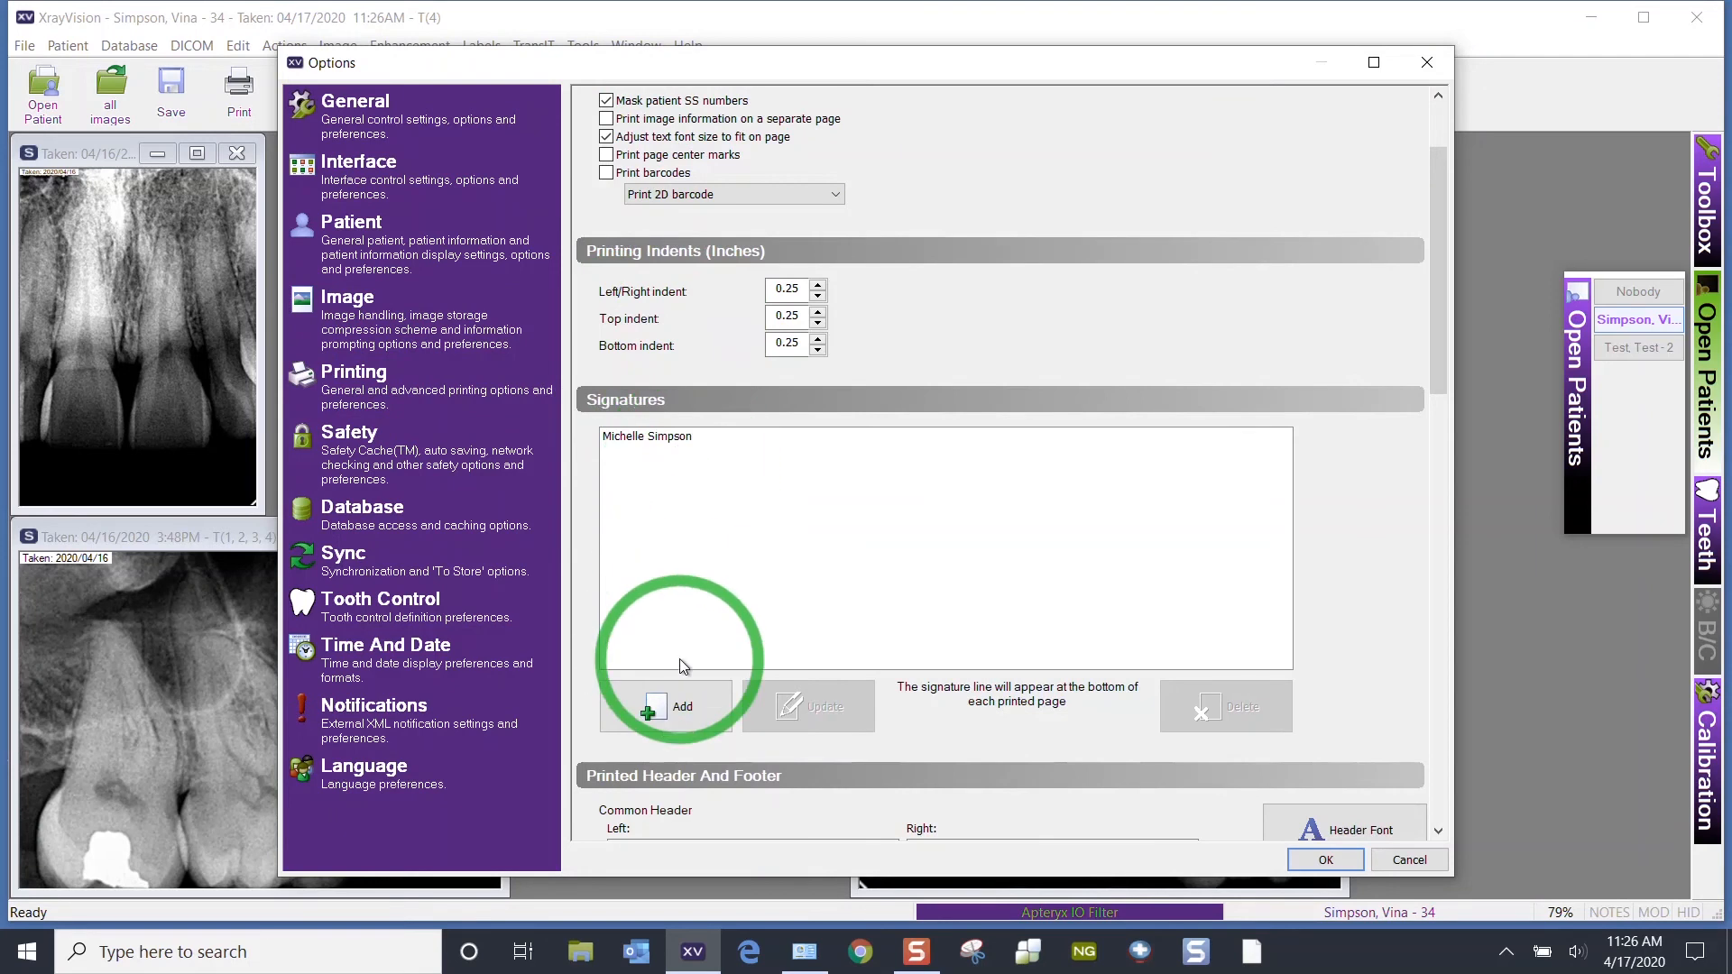
{"action": "left_click", "coordinate": [663, 707]}
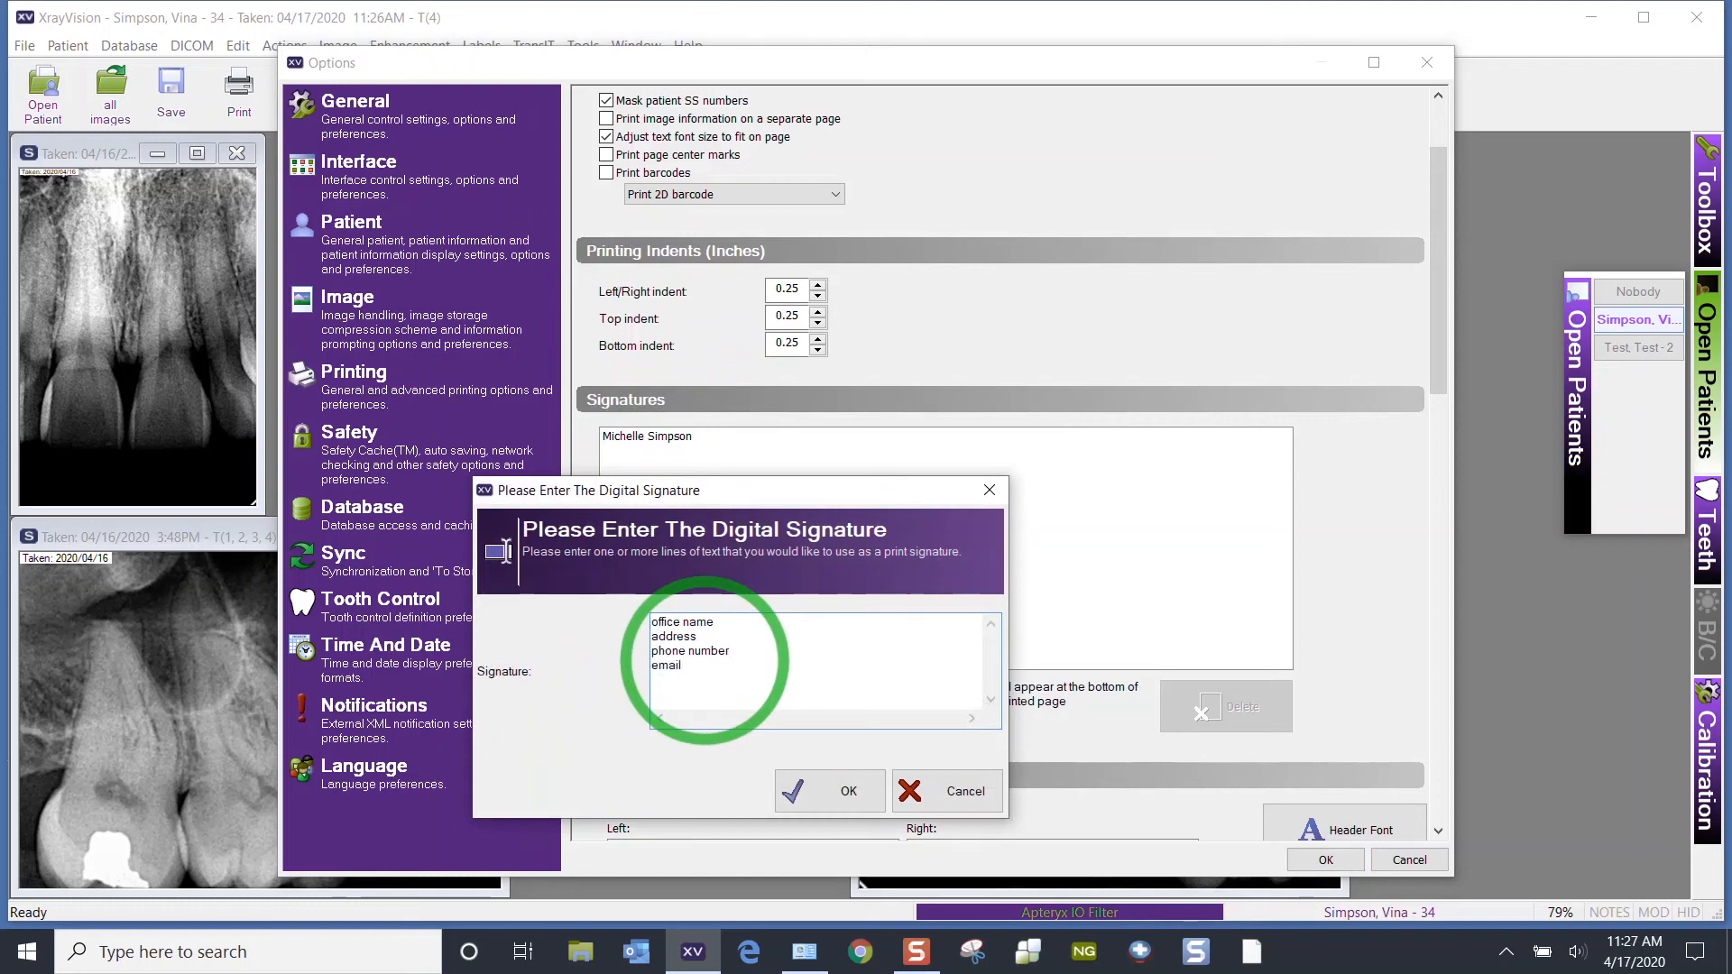
{"action": "left_click", "coordinate": [848, 792]}
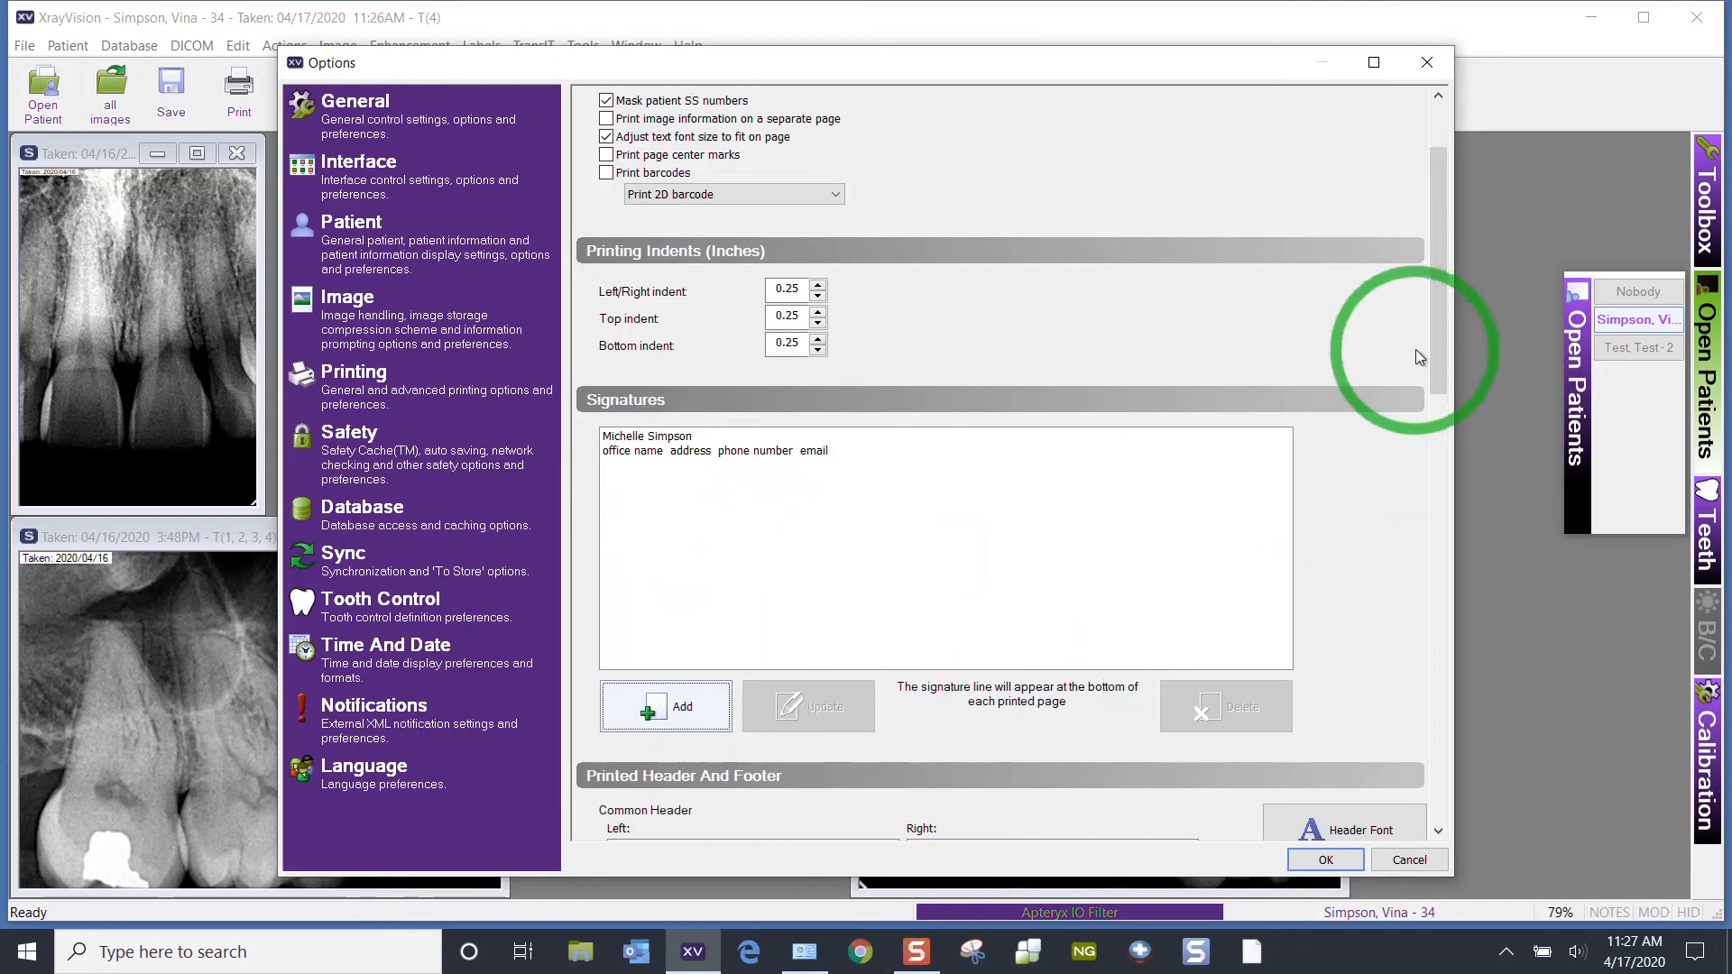
Step: Examine the available fields for the printed common header and the header font settings without changing them
{"action": "left_click_drag", "start_coordinate": [1432, 368], "coordinate": [1456, 578]}
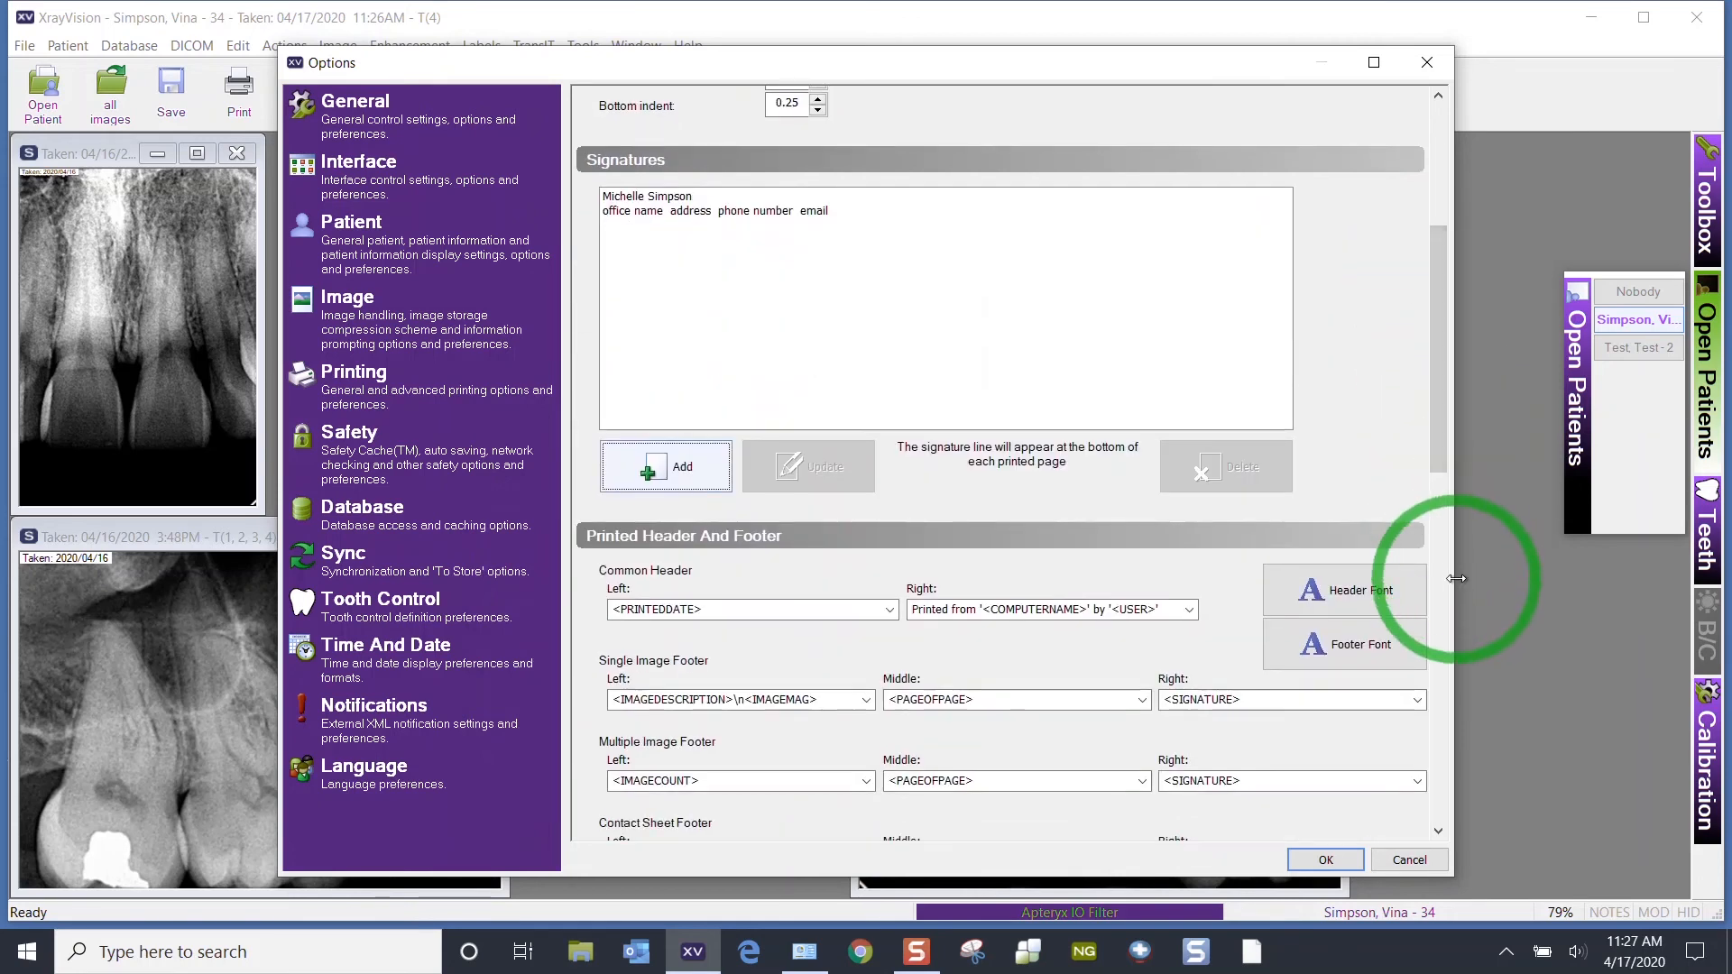
{"action": "left_click", "coordinate": [763, 607]}
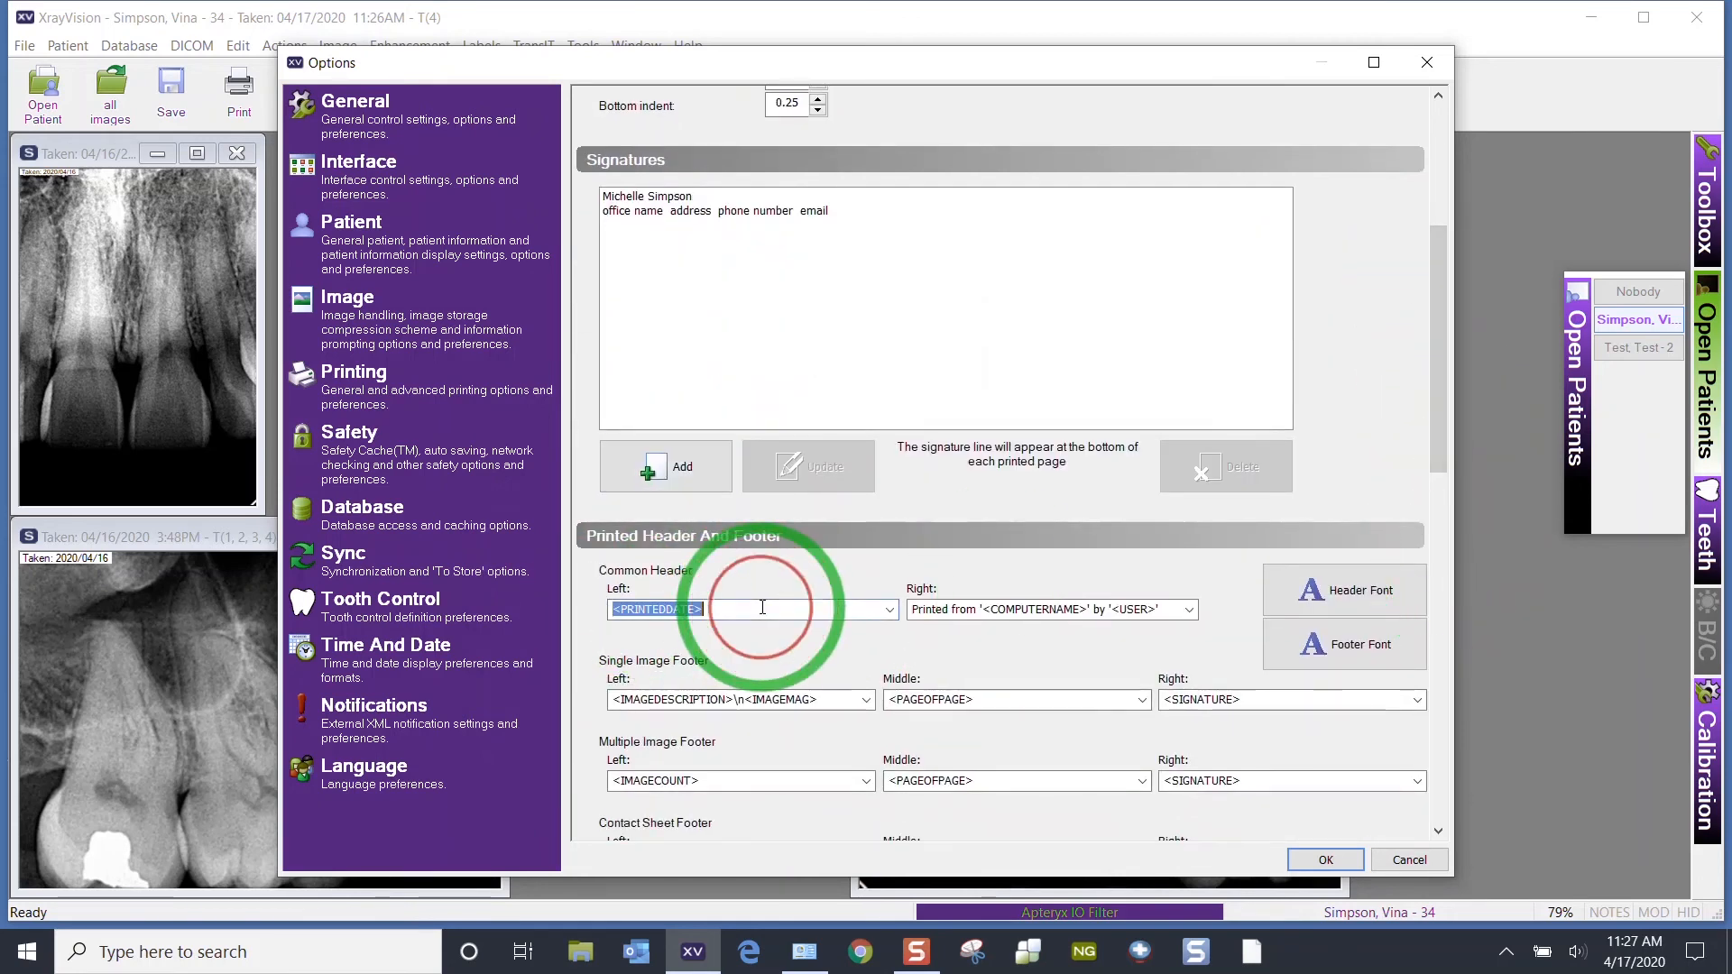
{"action": "left_click", "coordinate": [888, 609]}
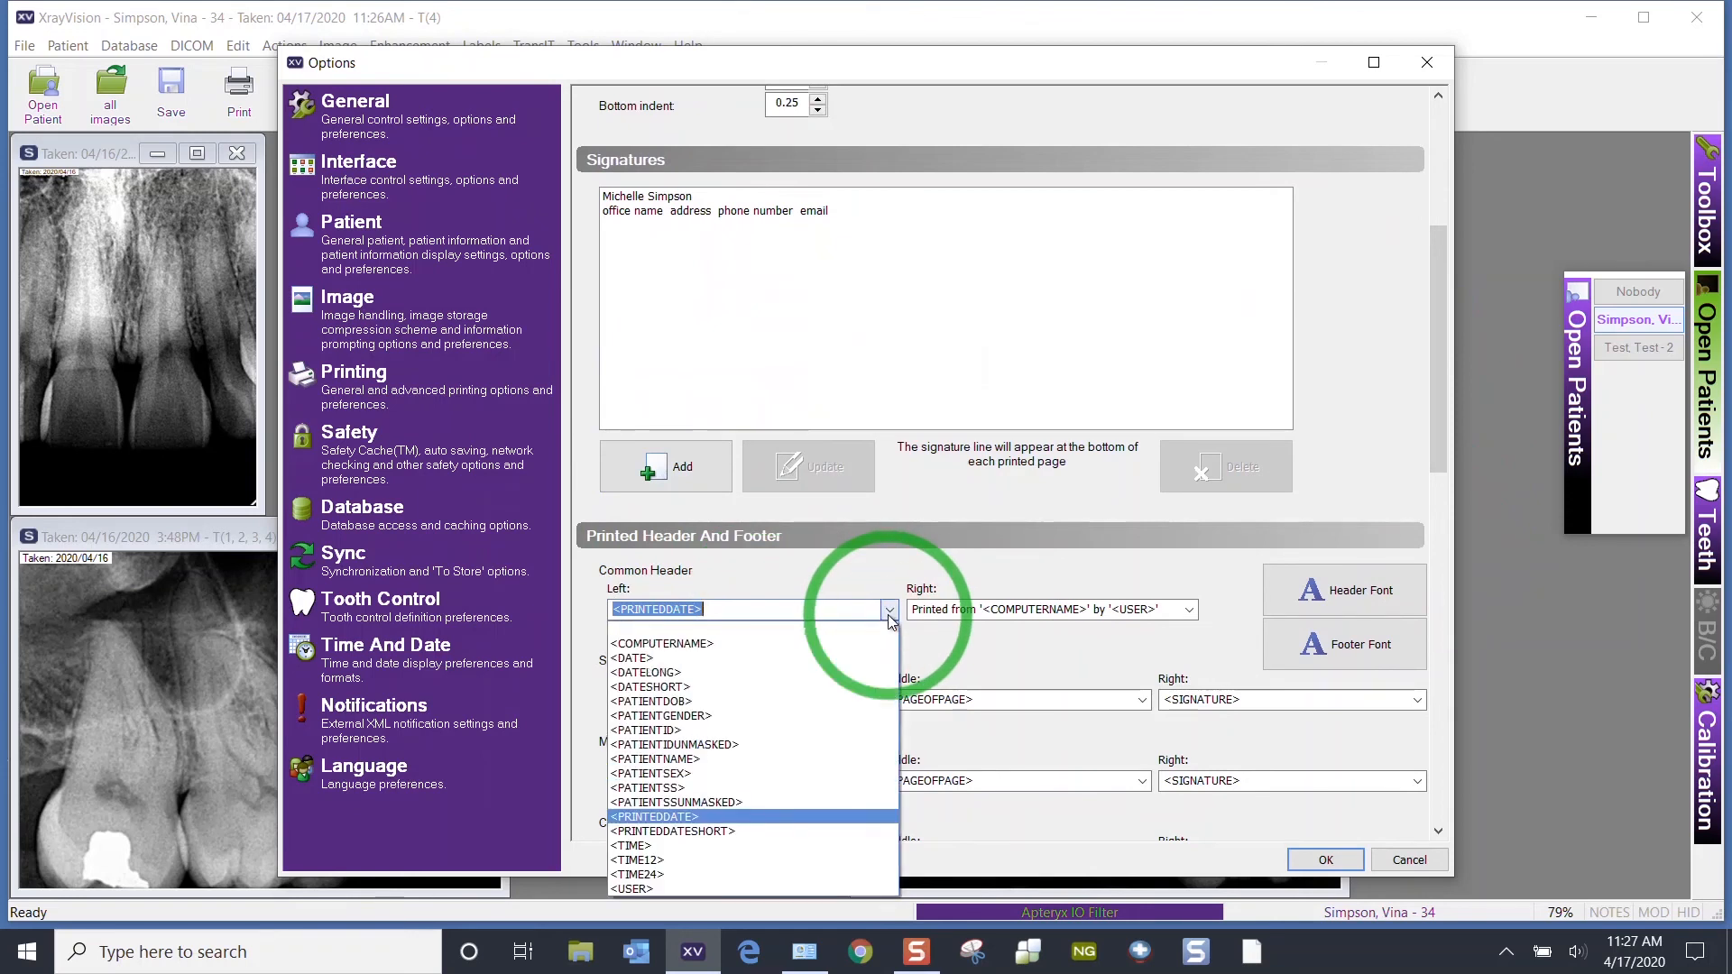
{"action": "left_click", "coordinate": [888, 614]}
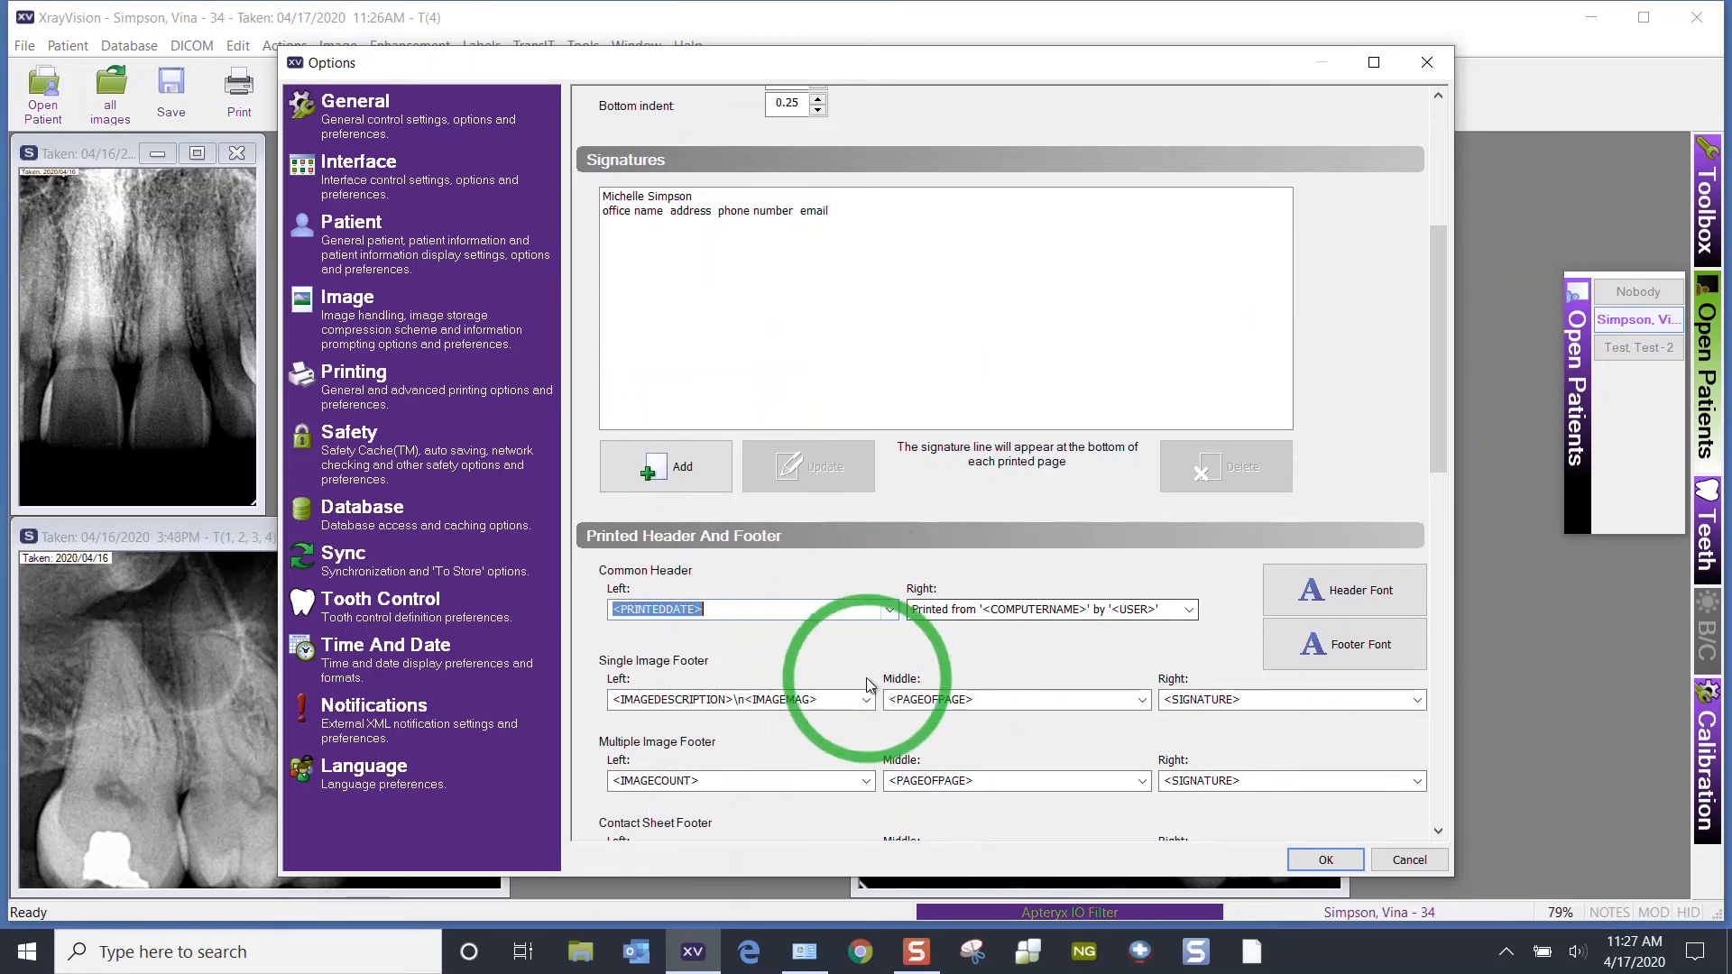
{"action": "left_click", "coordinate": [1178, 609]}
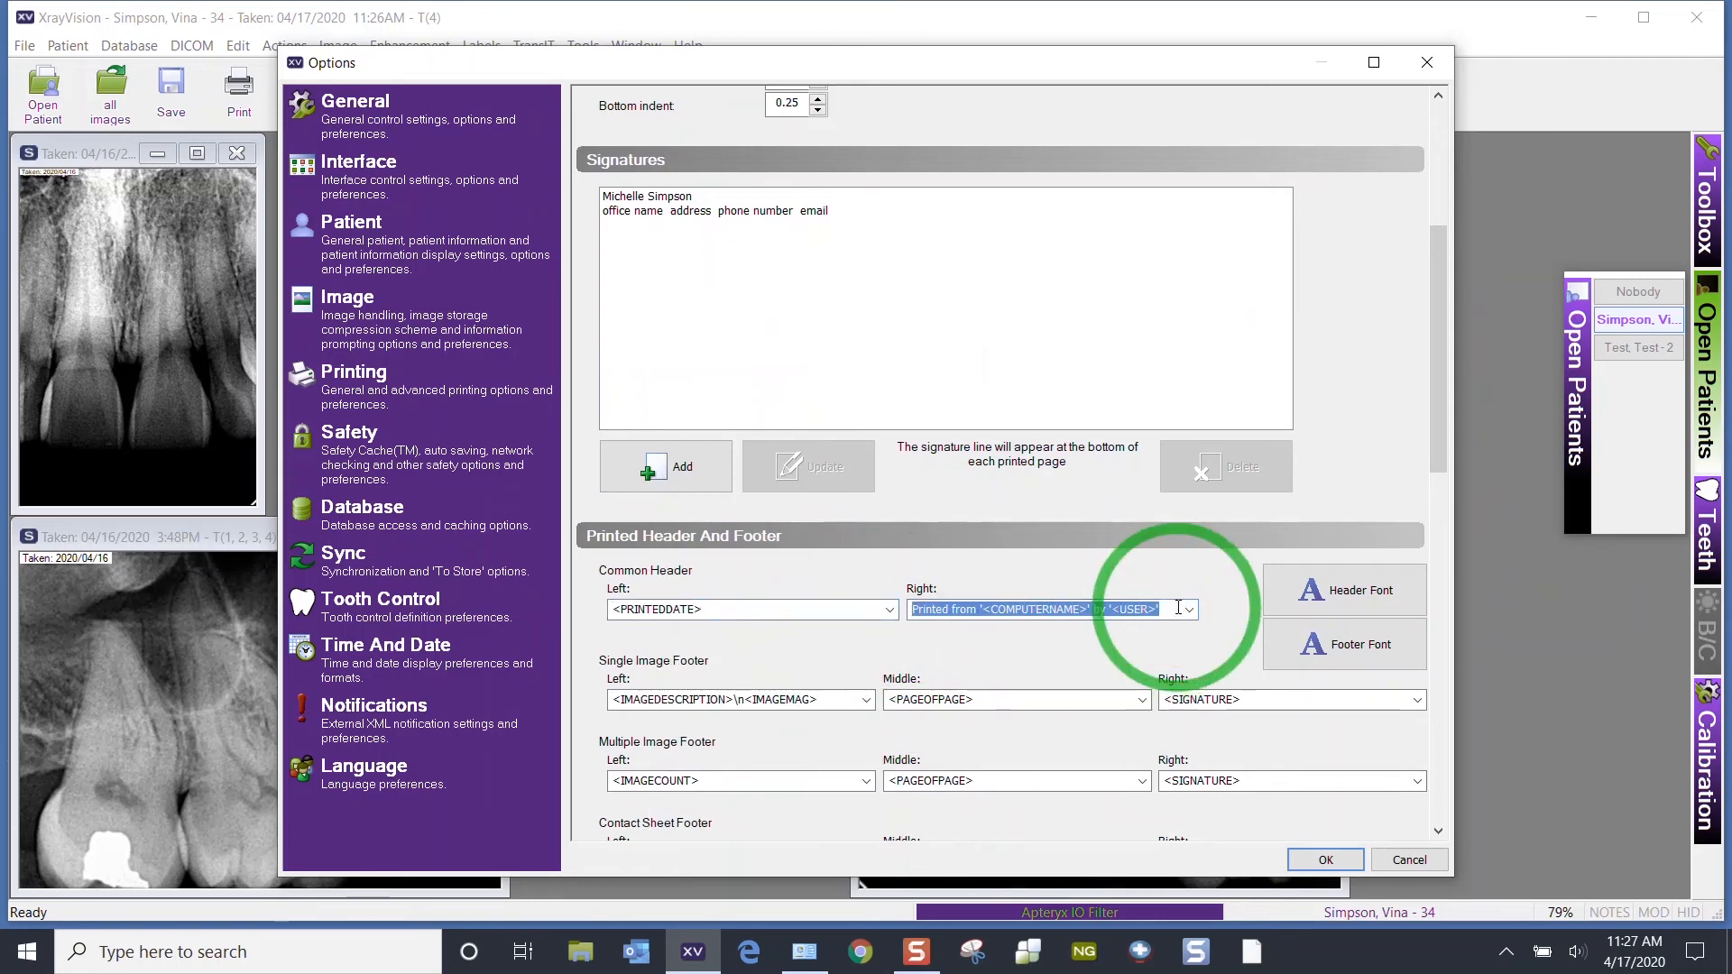
{"action": "left_click", "coordinate": [1189, 610]}
{"action": "left_click", "coordinate": [1188, 613]}
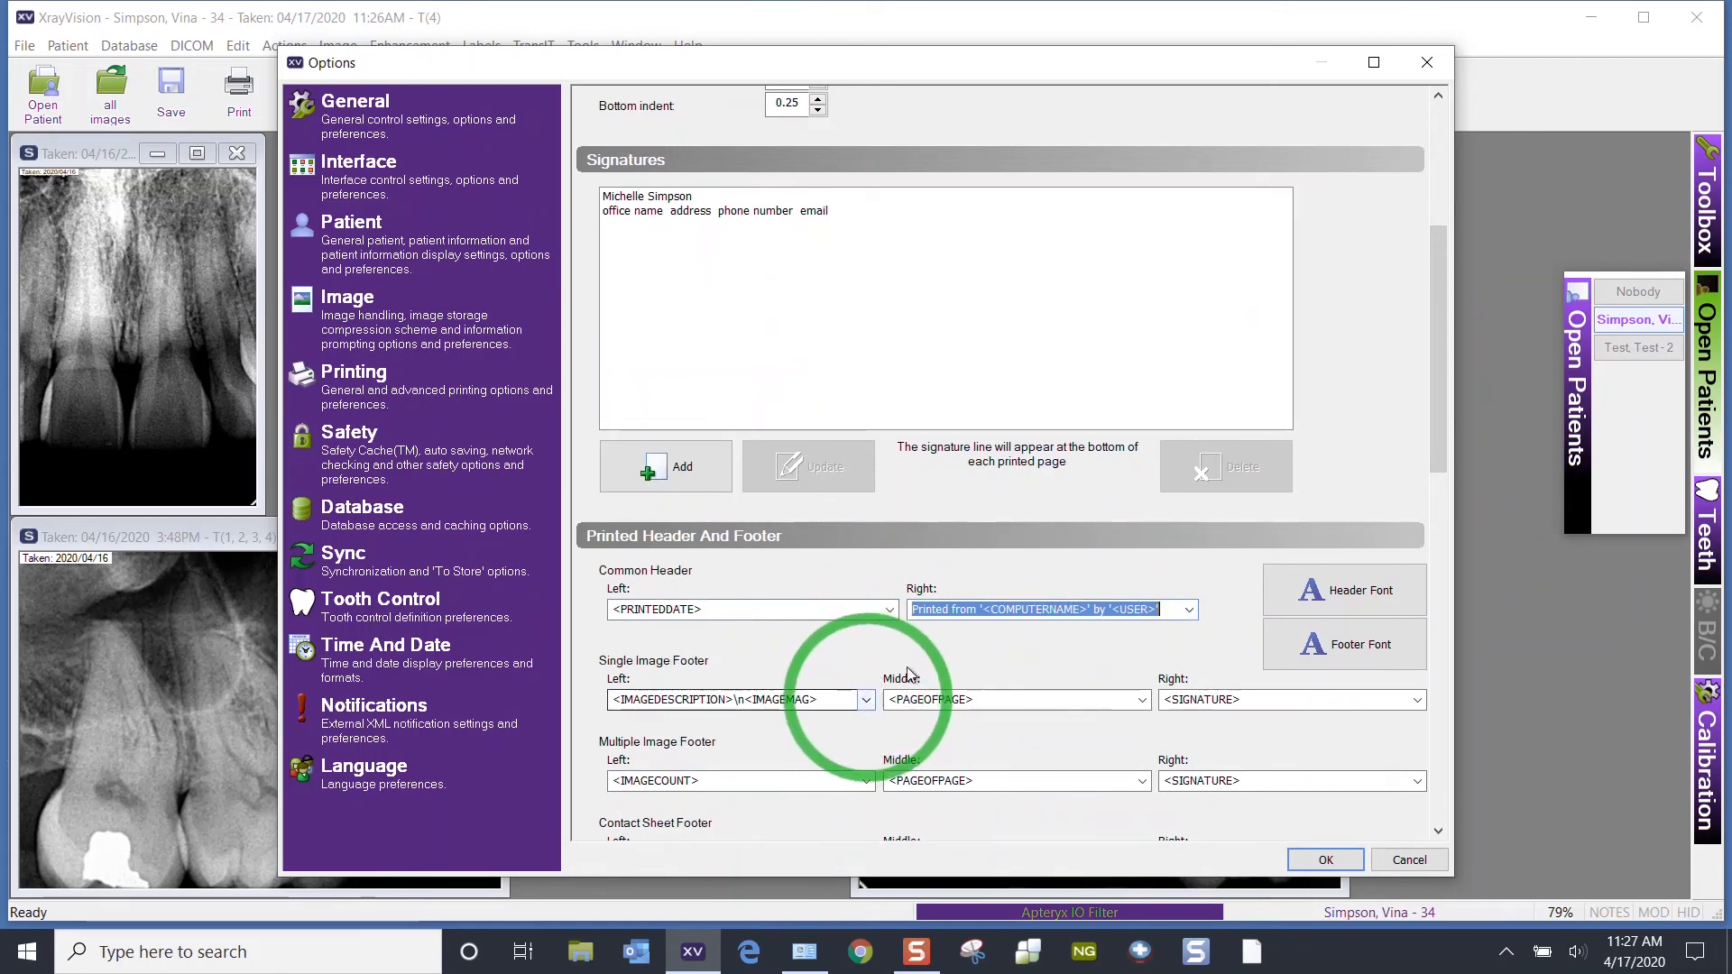
{"action": "left_click", "coordinate": [1310, 600]}
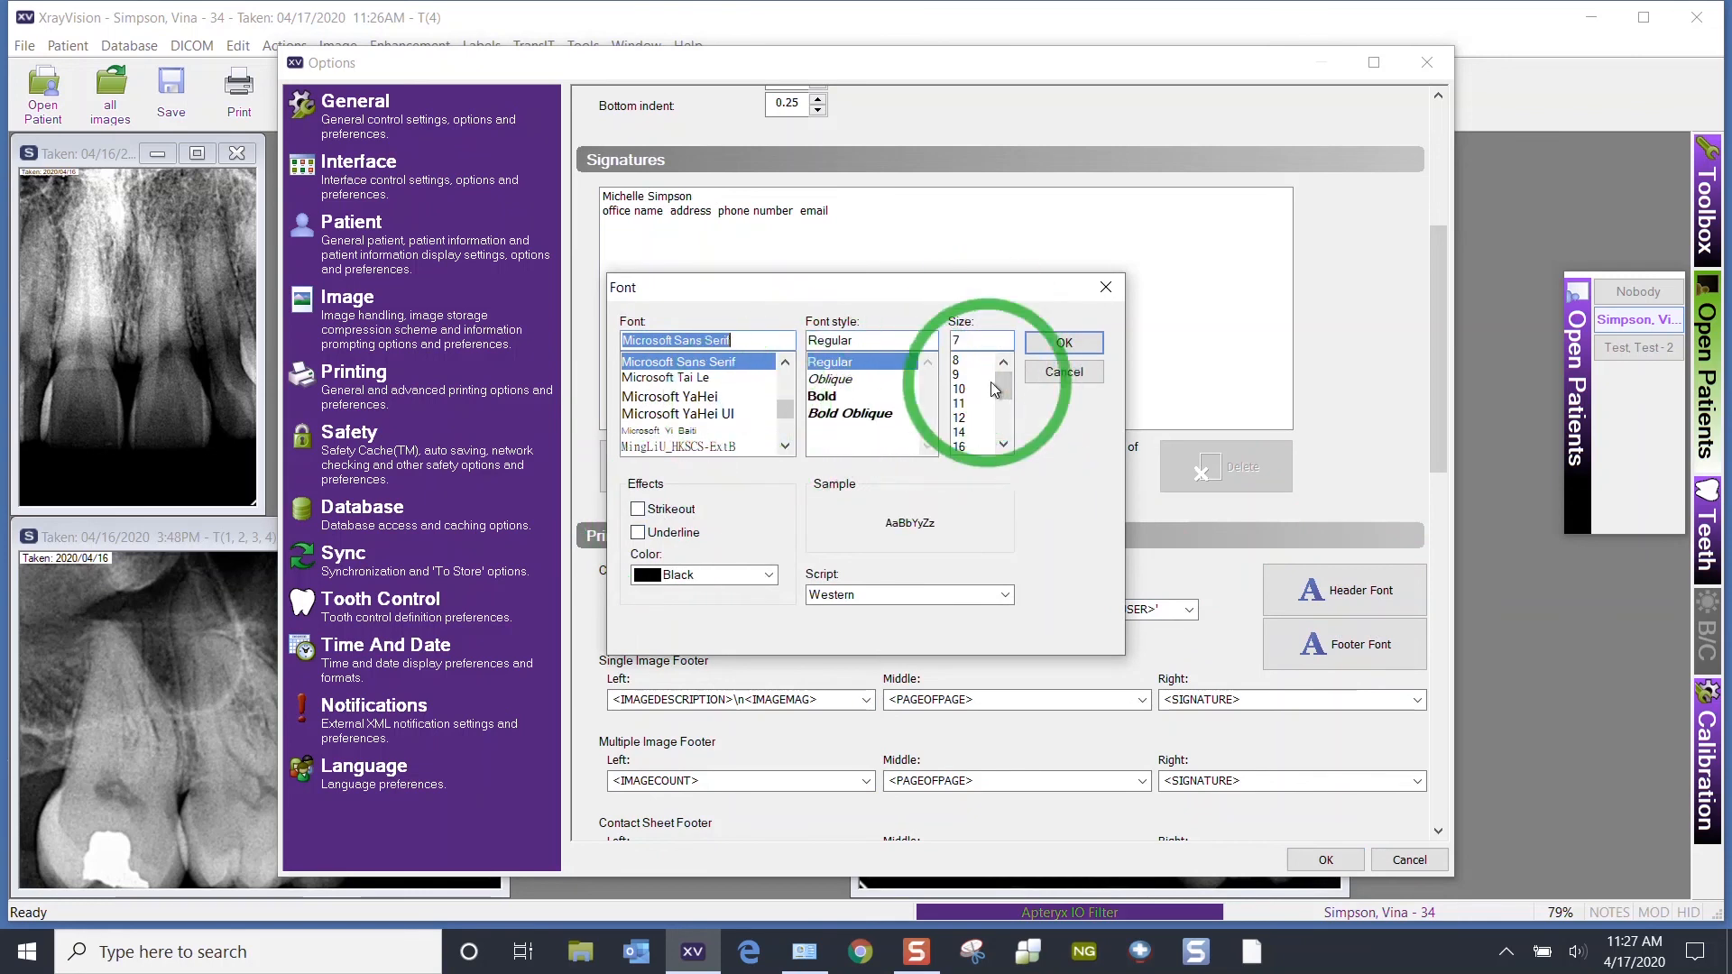
{"action": "left_click", "coordinate": [1065, 371]}
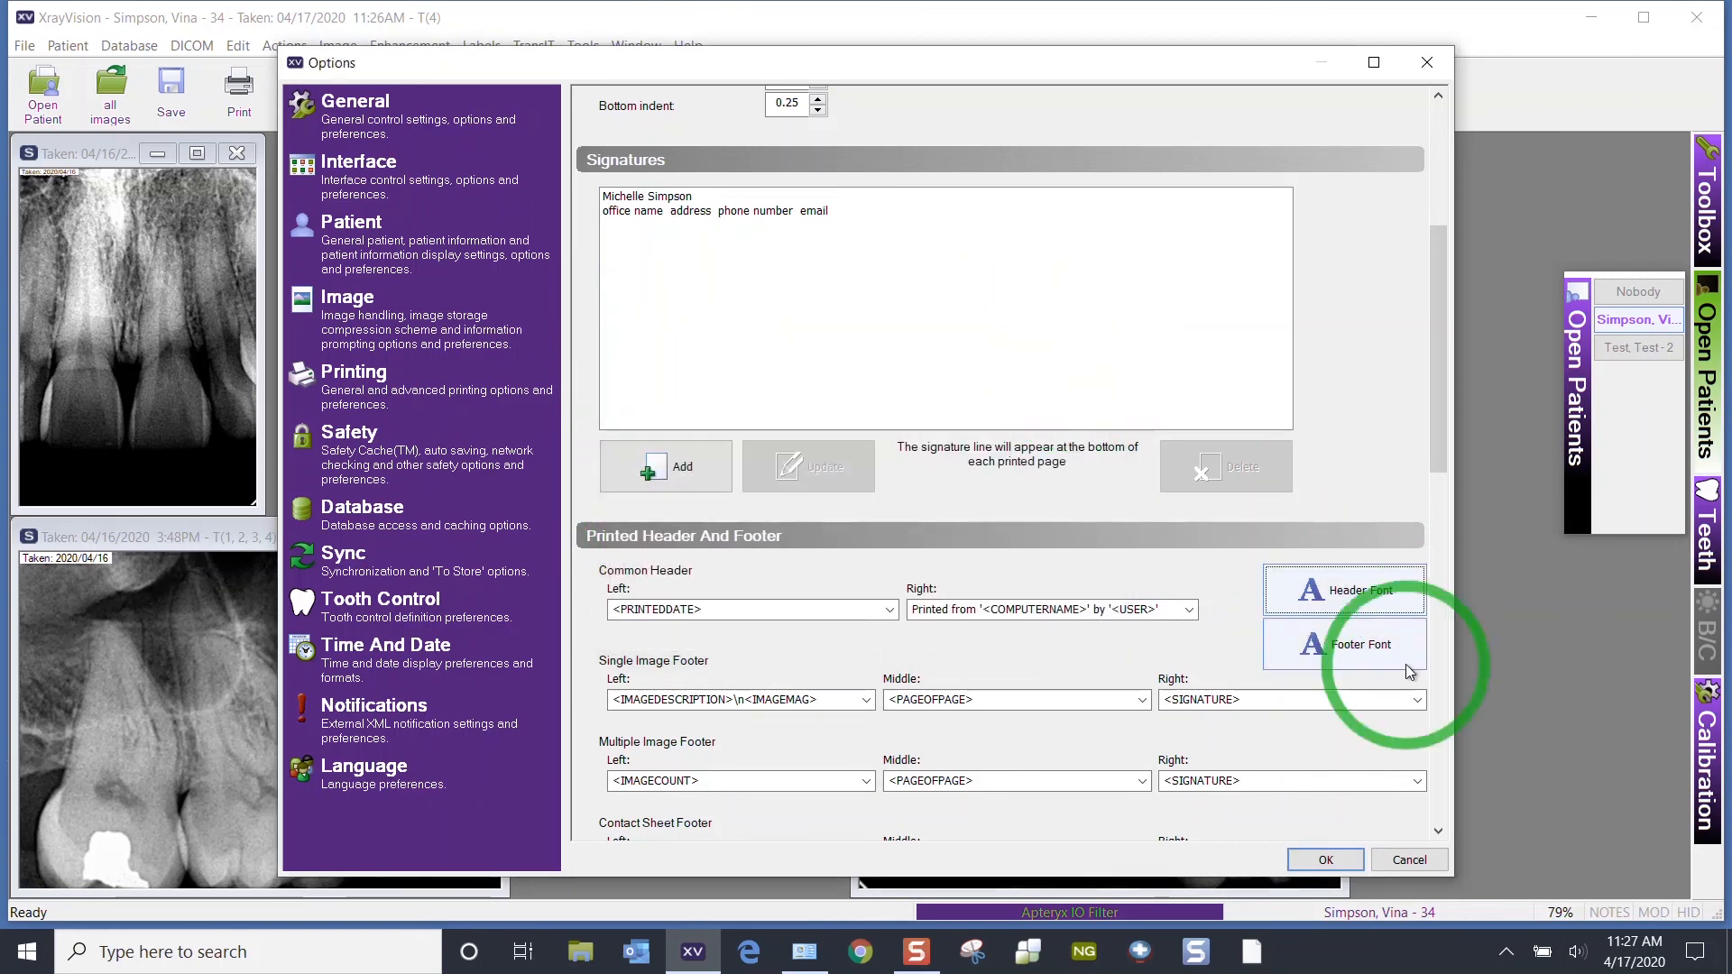
Step: Set the multiple image print format to 4 images per page
{"action": "left_click_drag", "start_coordinate": [1447, 458], "coordinate": [1443, 669]}
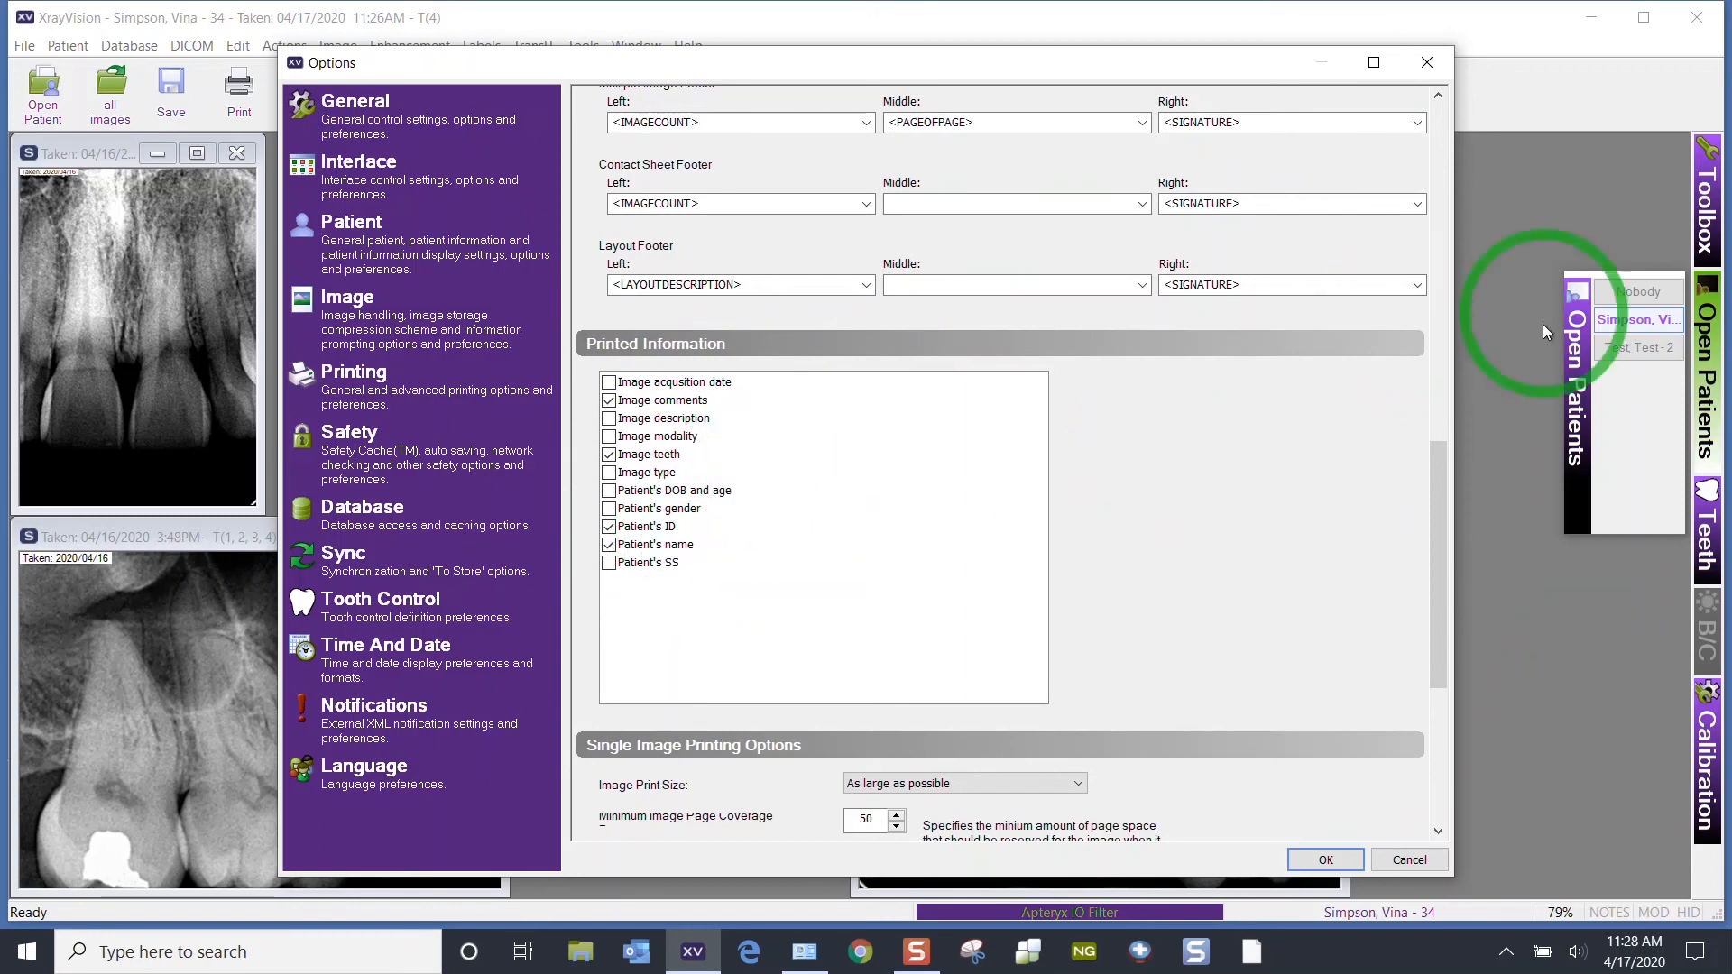
{"action": "left_click_drag", "start_coordinate": [1440, 467], "coordinate": [1443, 609]}
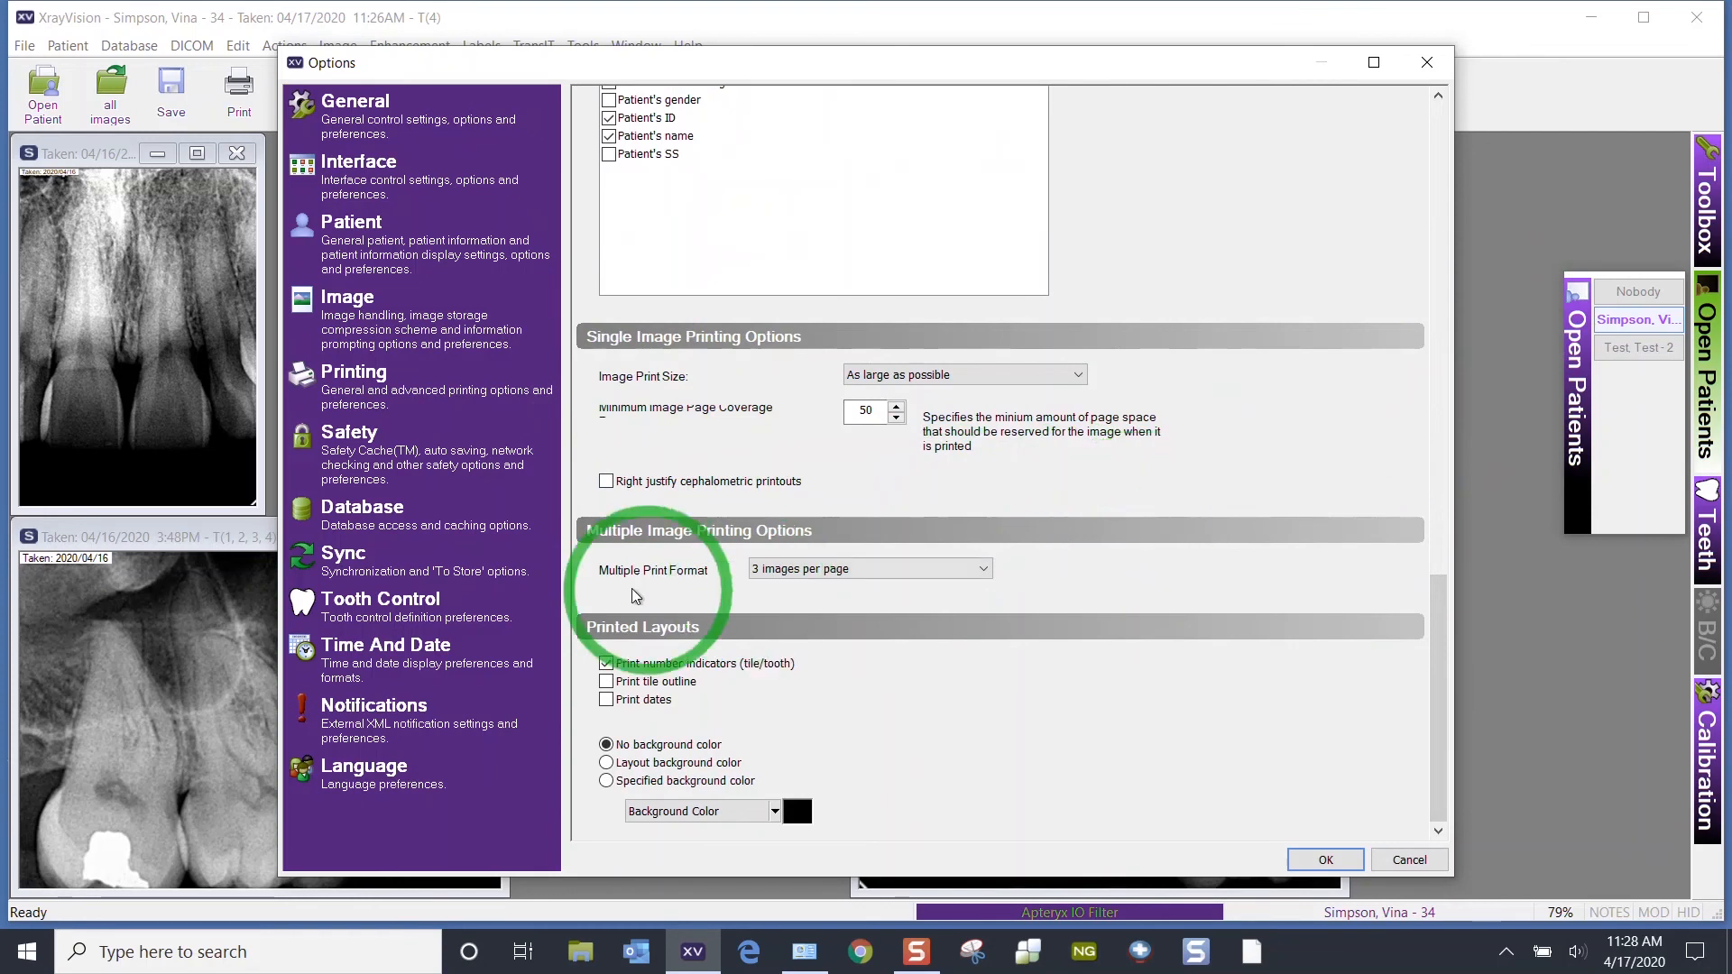
{"action": "left_click", "coordinate": [982, 568]}
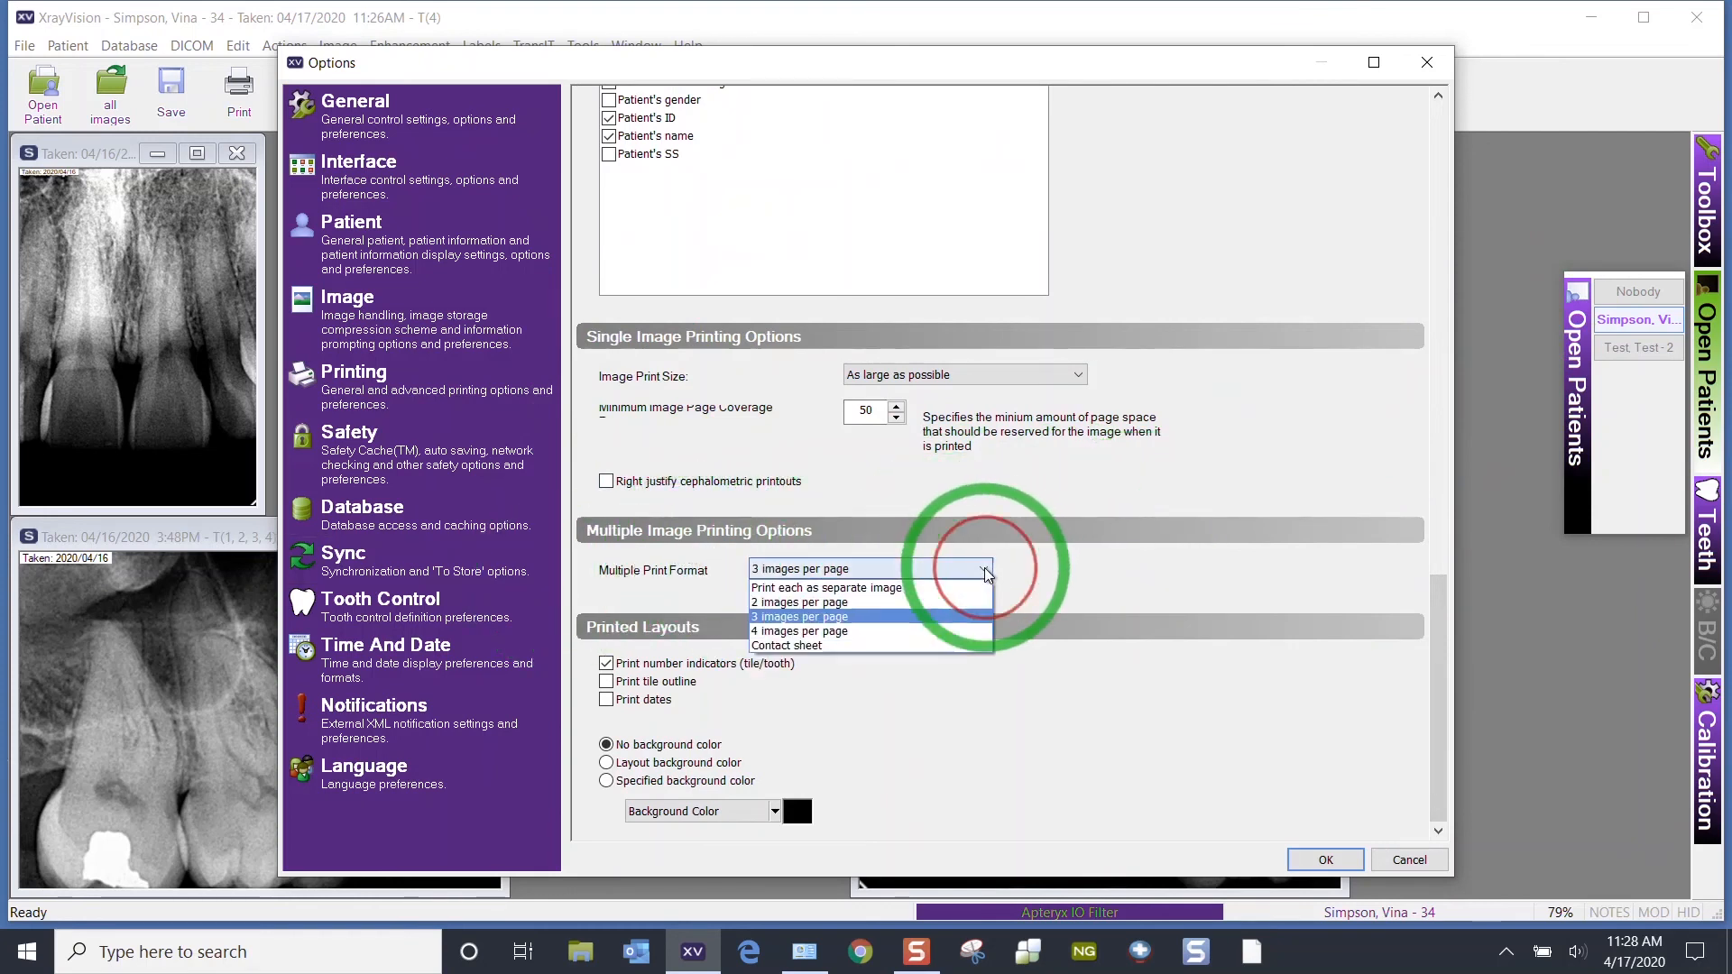
{"action": "left_click", "coordinate": [838, 632]}
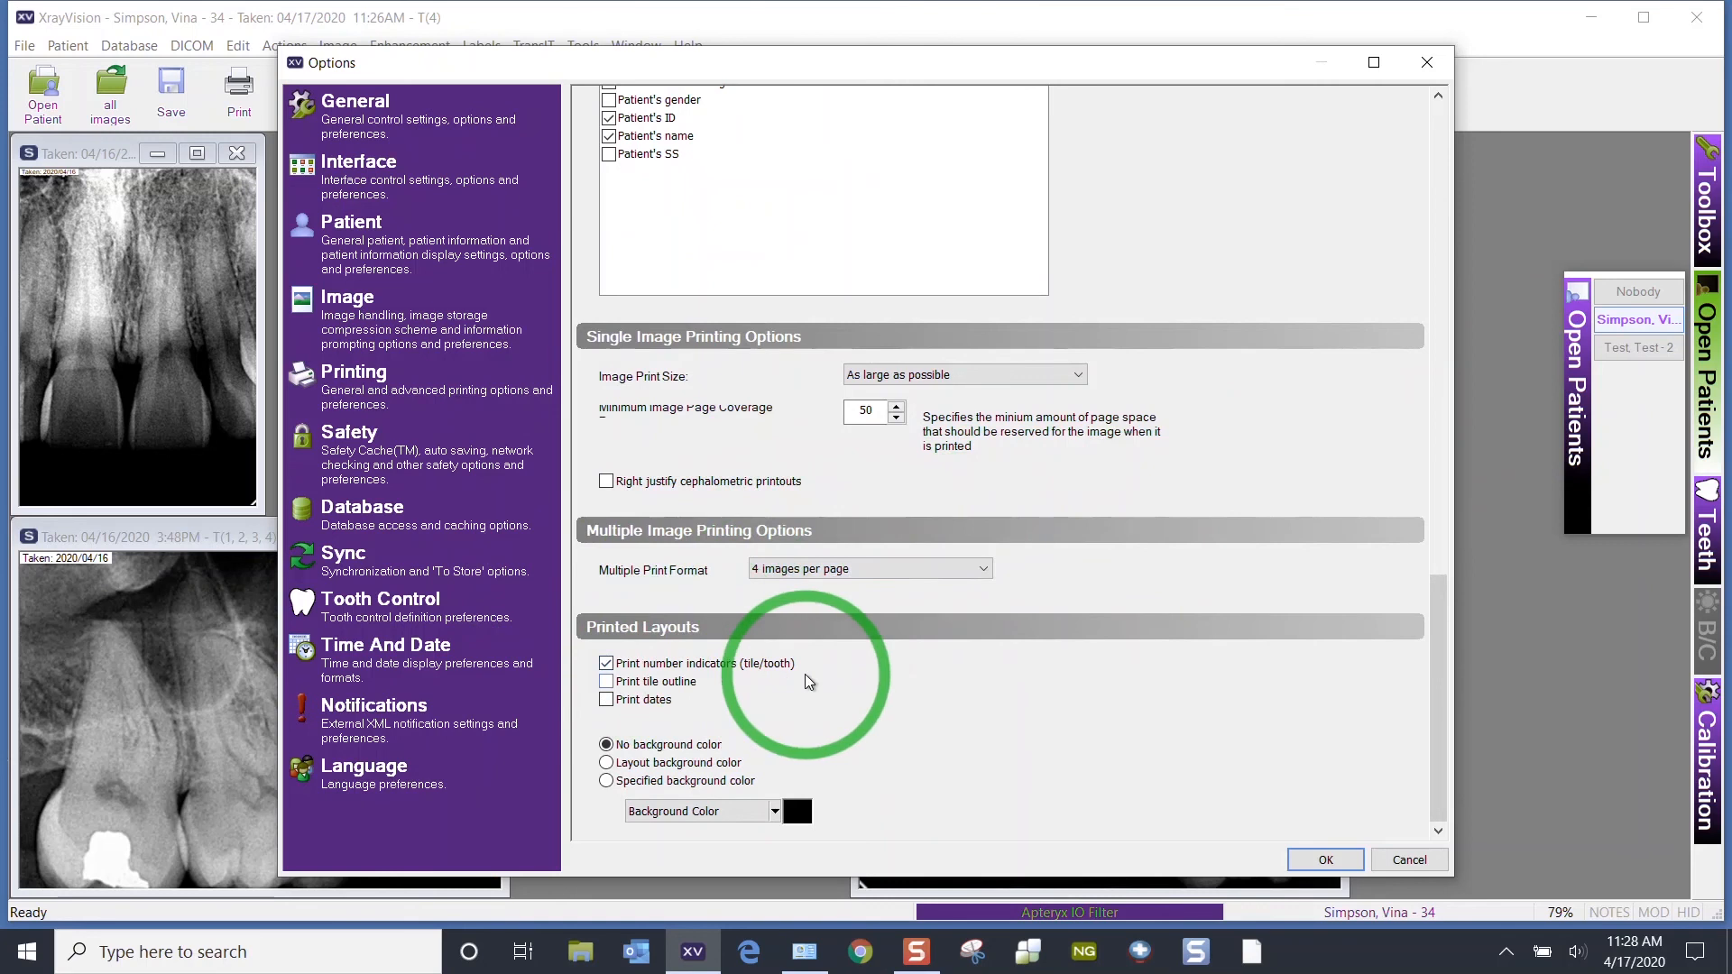
Step: Examine the background color options for printed layouts, leaving no background color selected
{"action": "left_click", "coordinate": [615, 765]}
{"action": "left_click", "coordinate": [610, 745]}
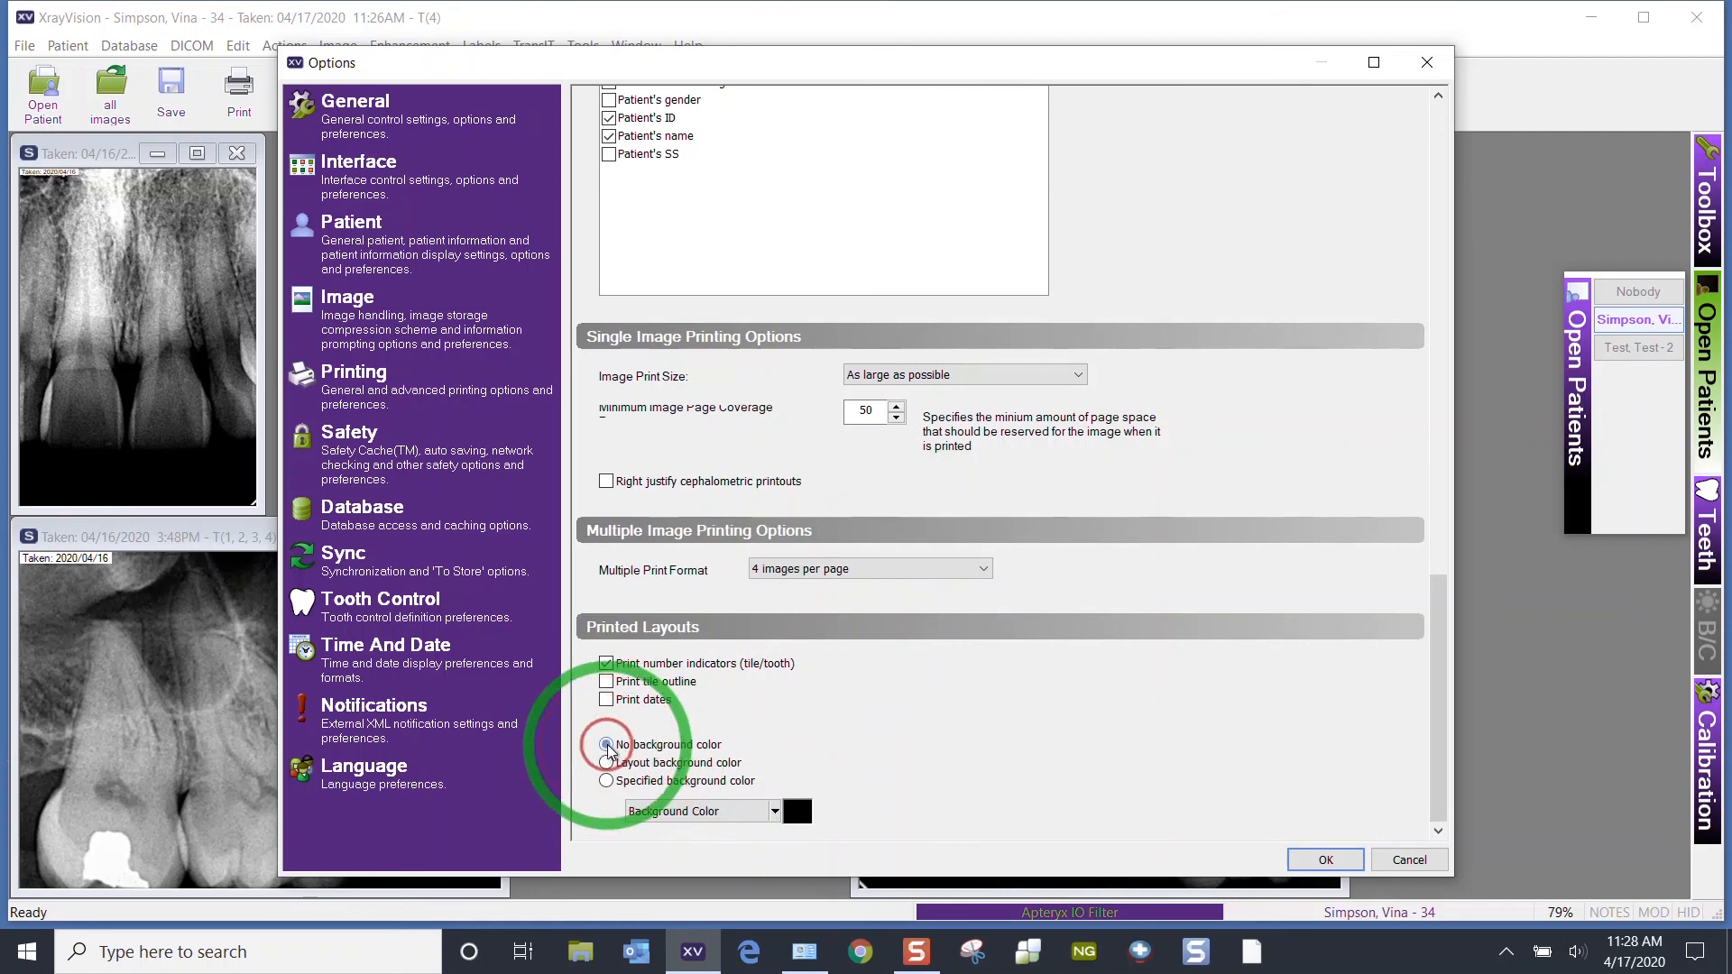
{"action": "left_click", "coordinate": [767, 814]}
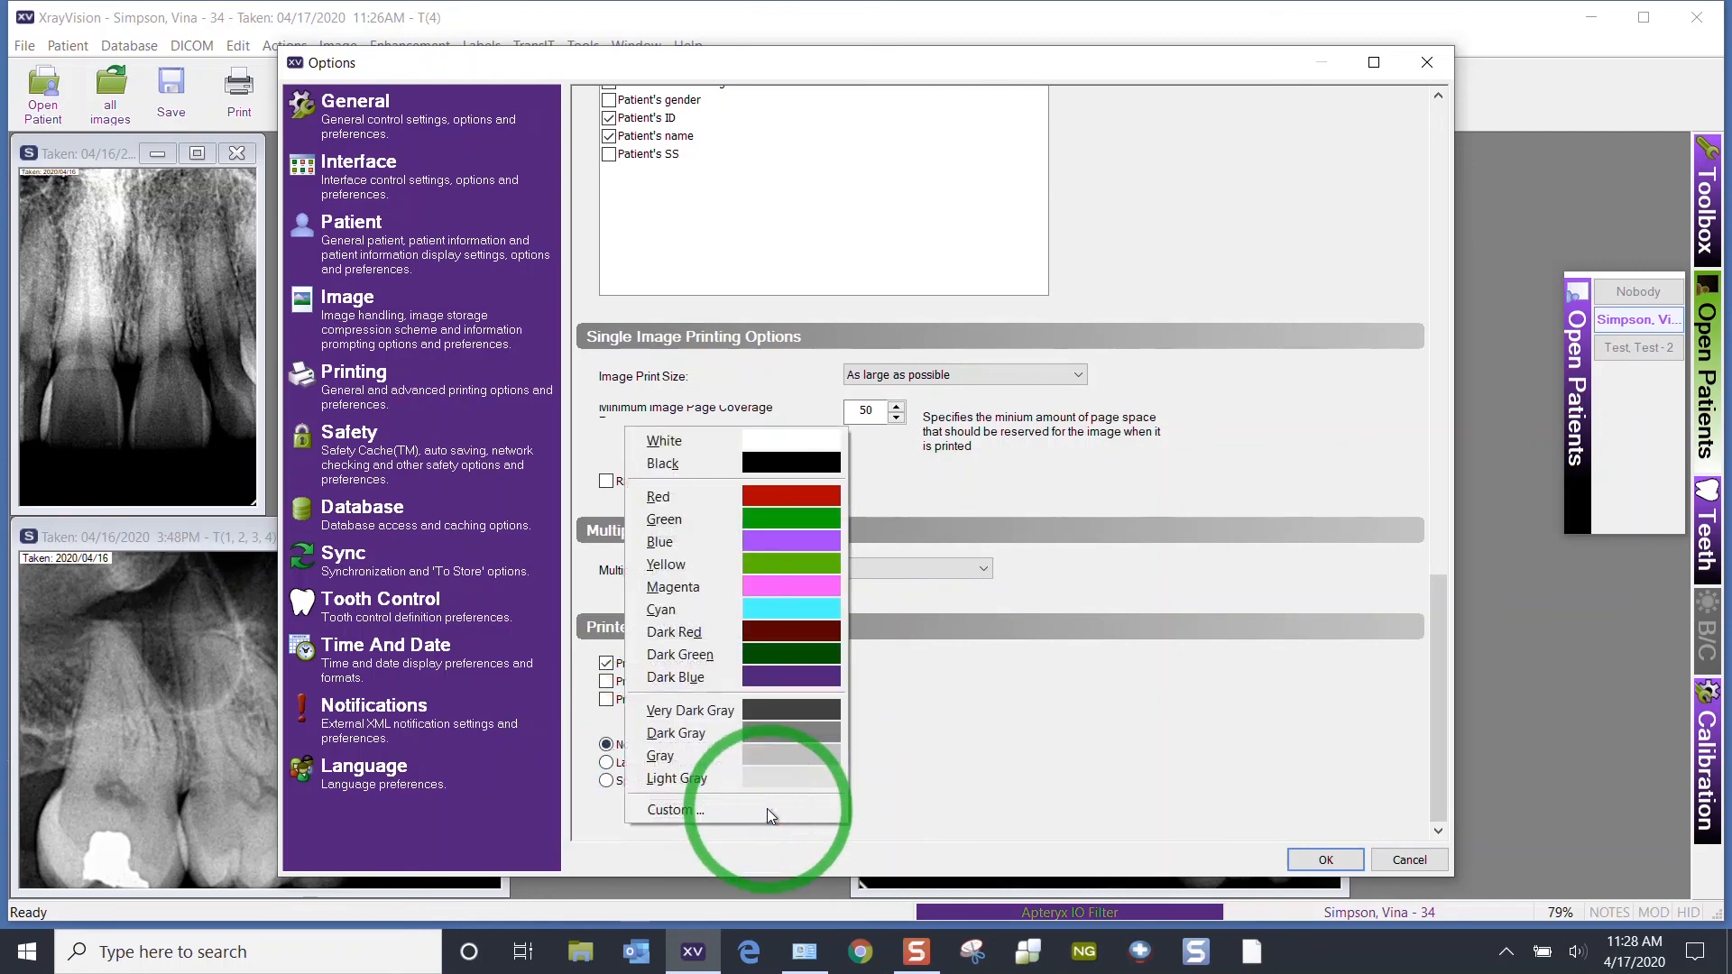
{"action": "left_click", "coordinate": [1457, 657]}
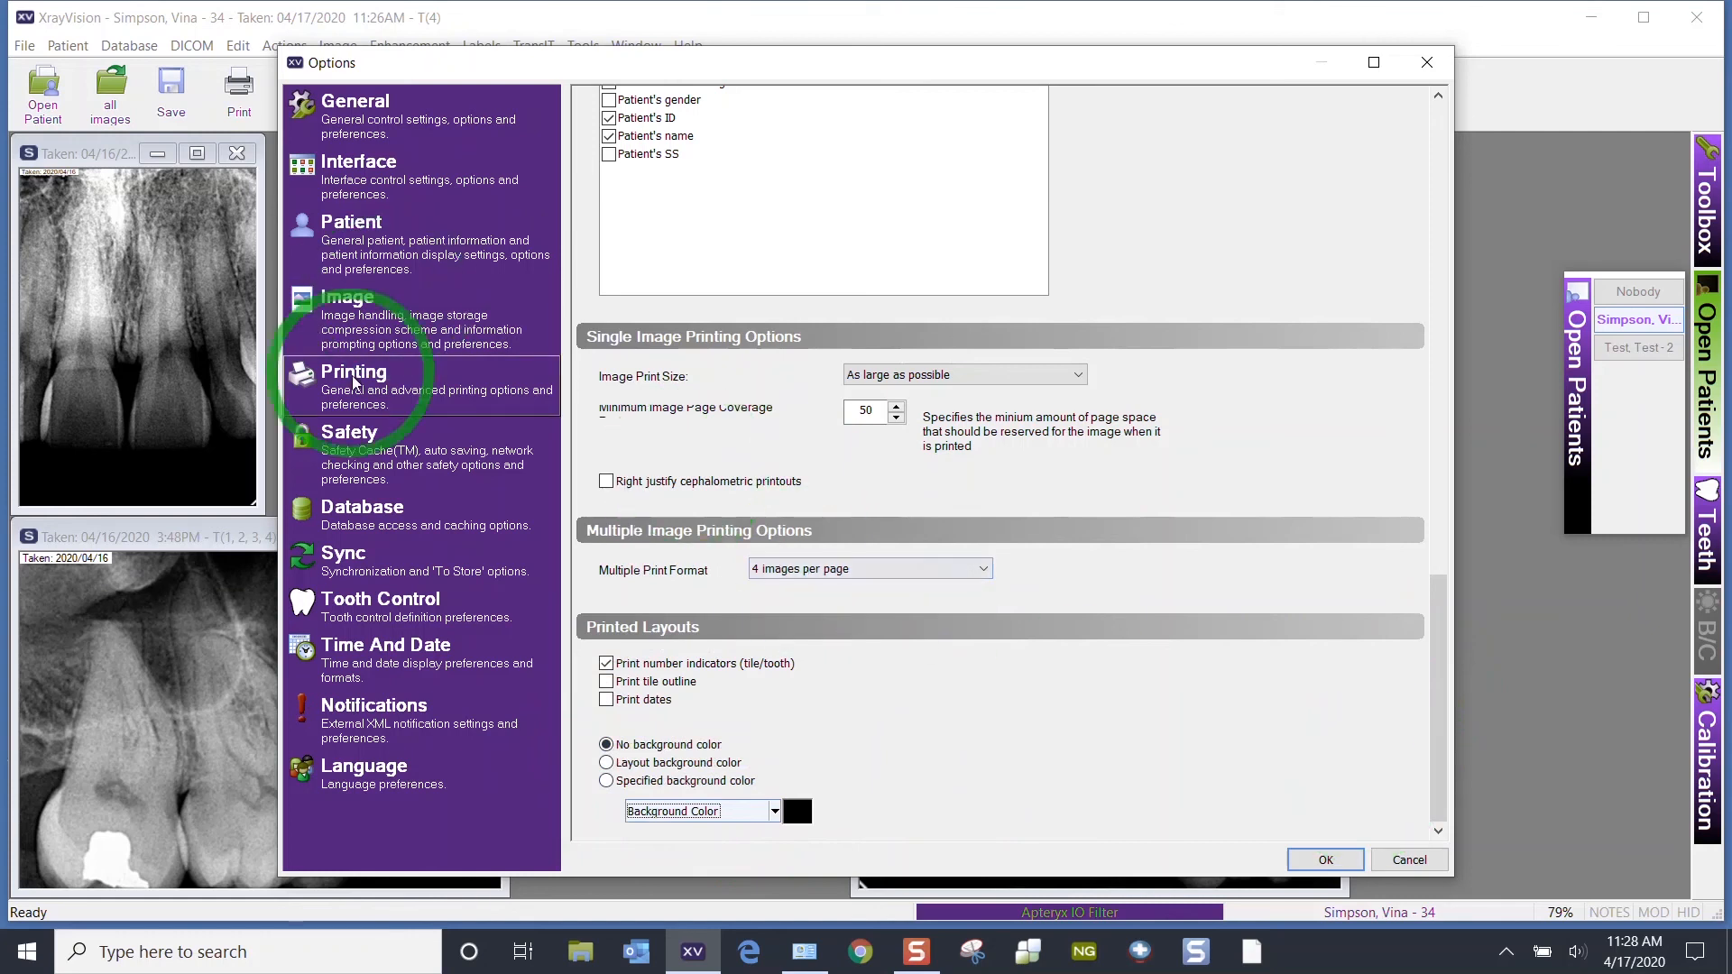
Step: Review the Safety, Database, Sync and Tooth Control preferences
{"action": "left_click", "coordinate": [373, 451]}
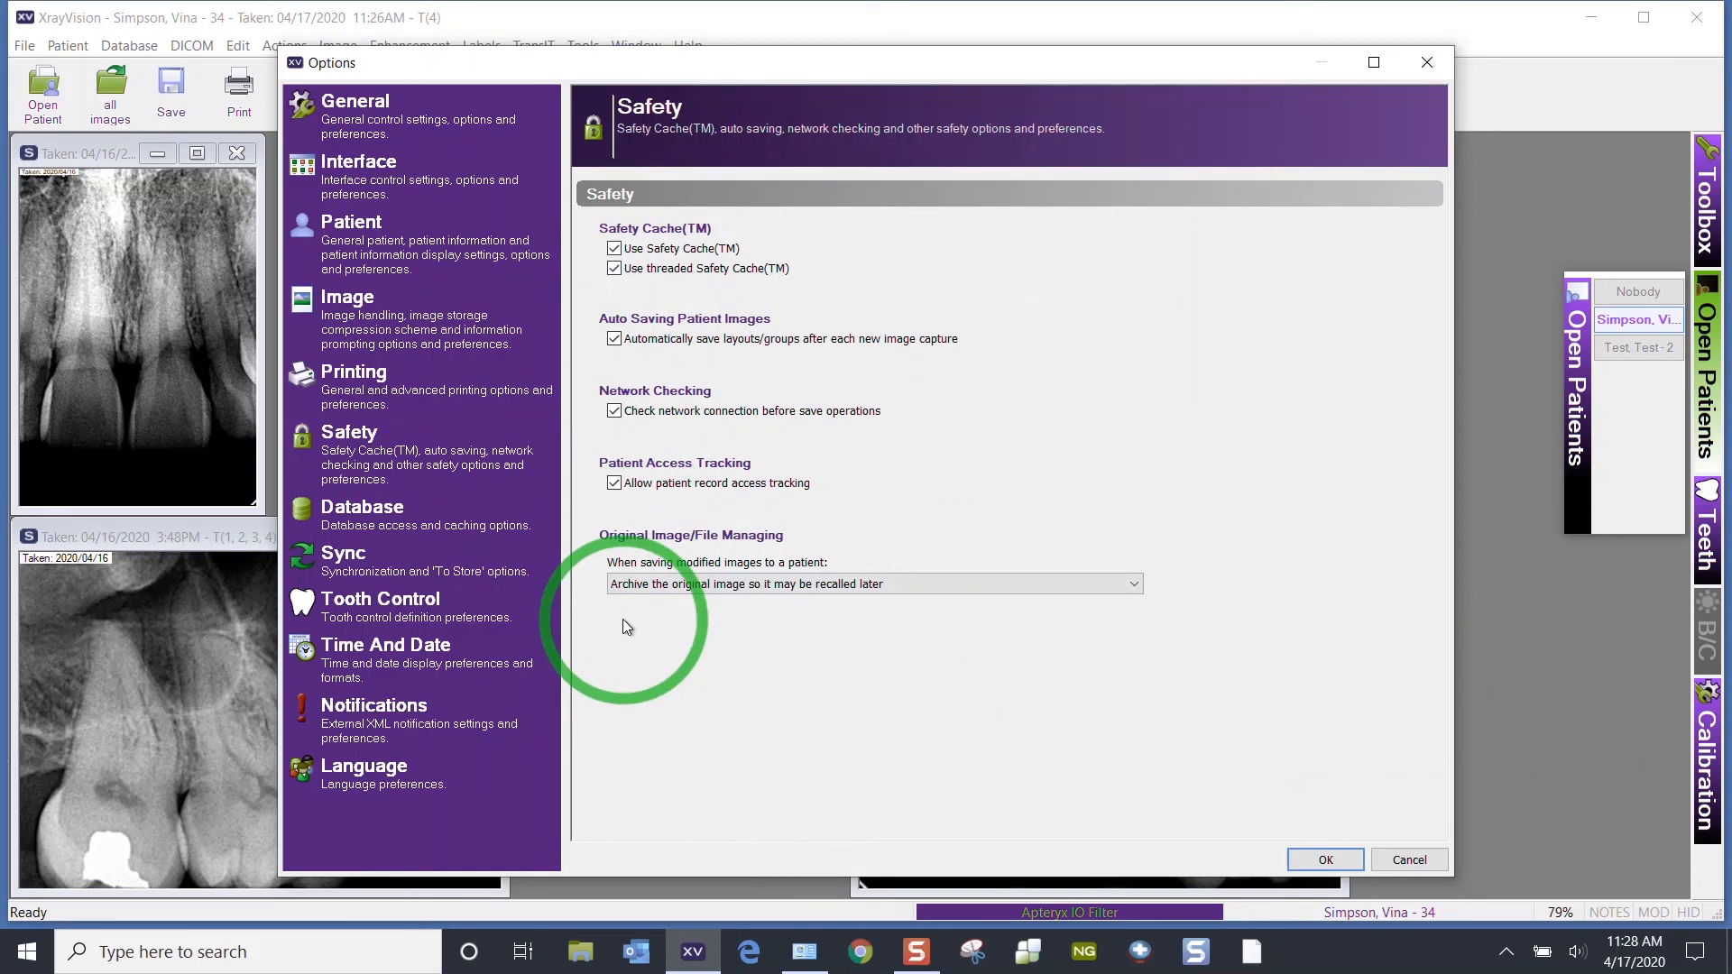
{"action": "left_click", "coordinate": [431, 507]}
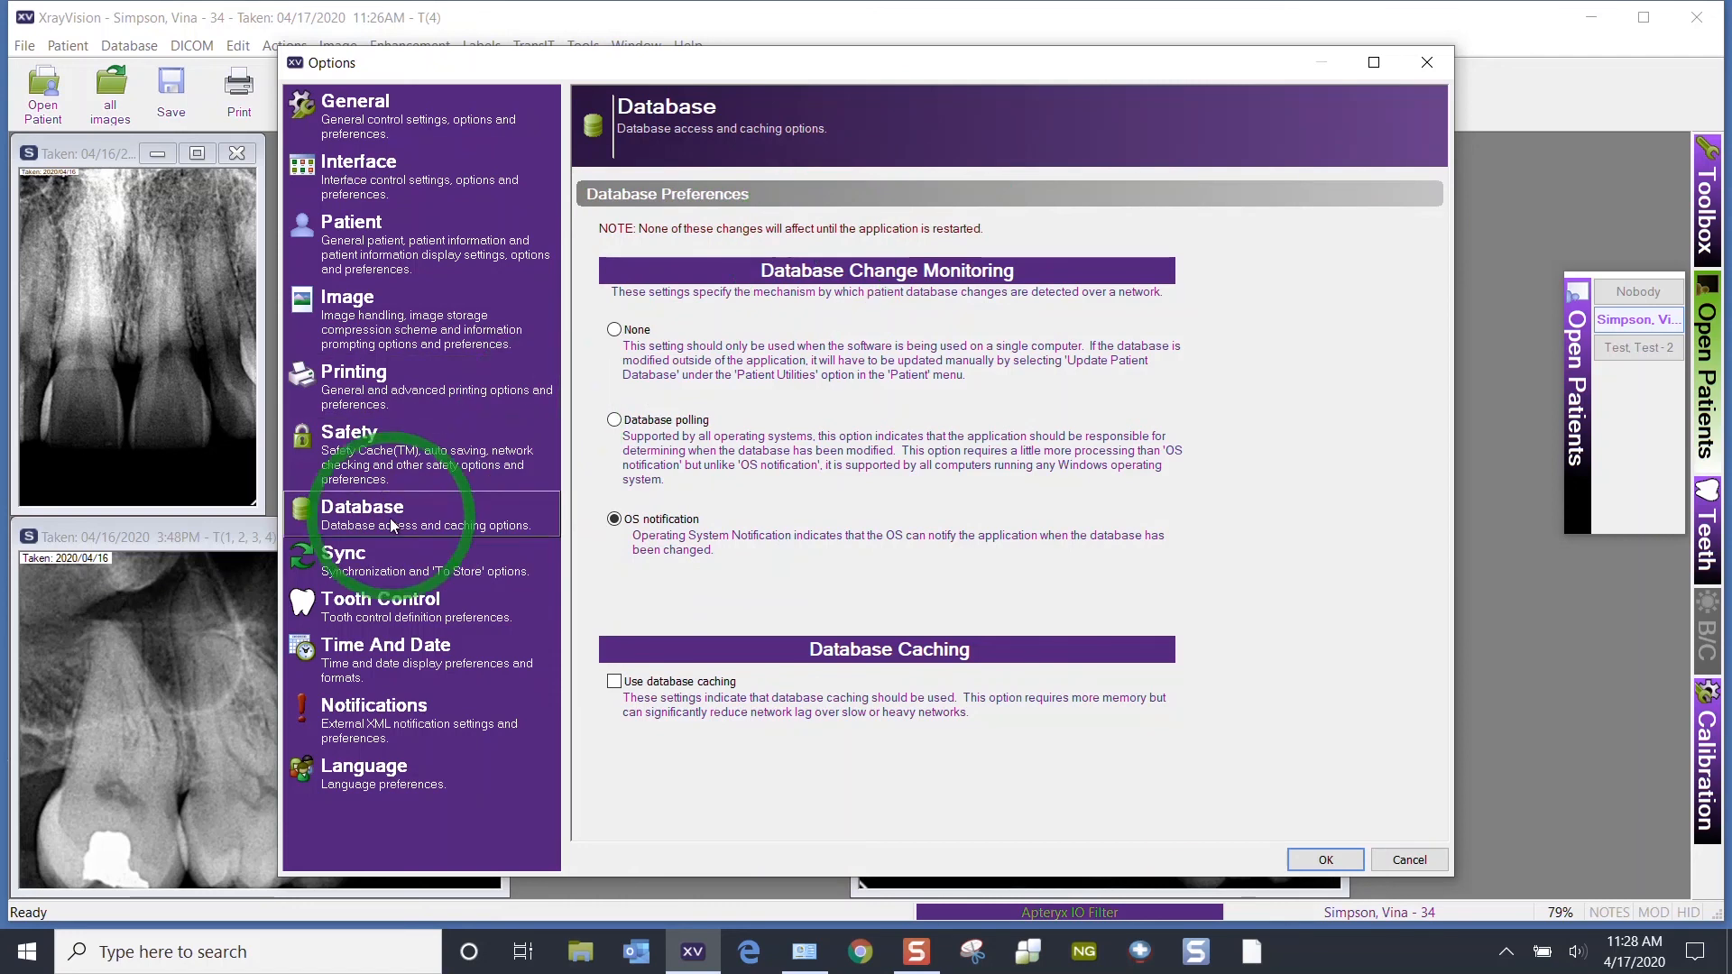
{"action": "left_click", "coordinate": [328, 570]}
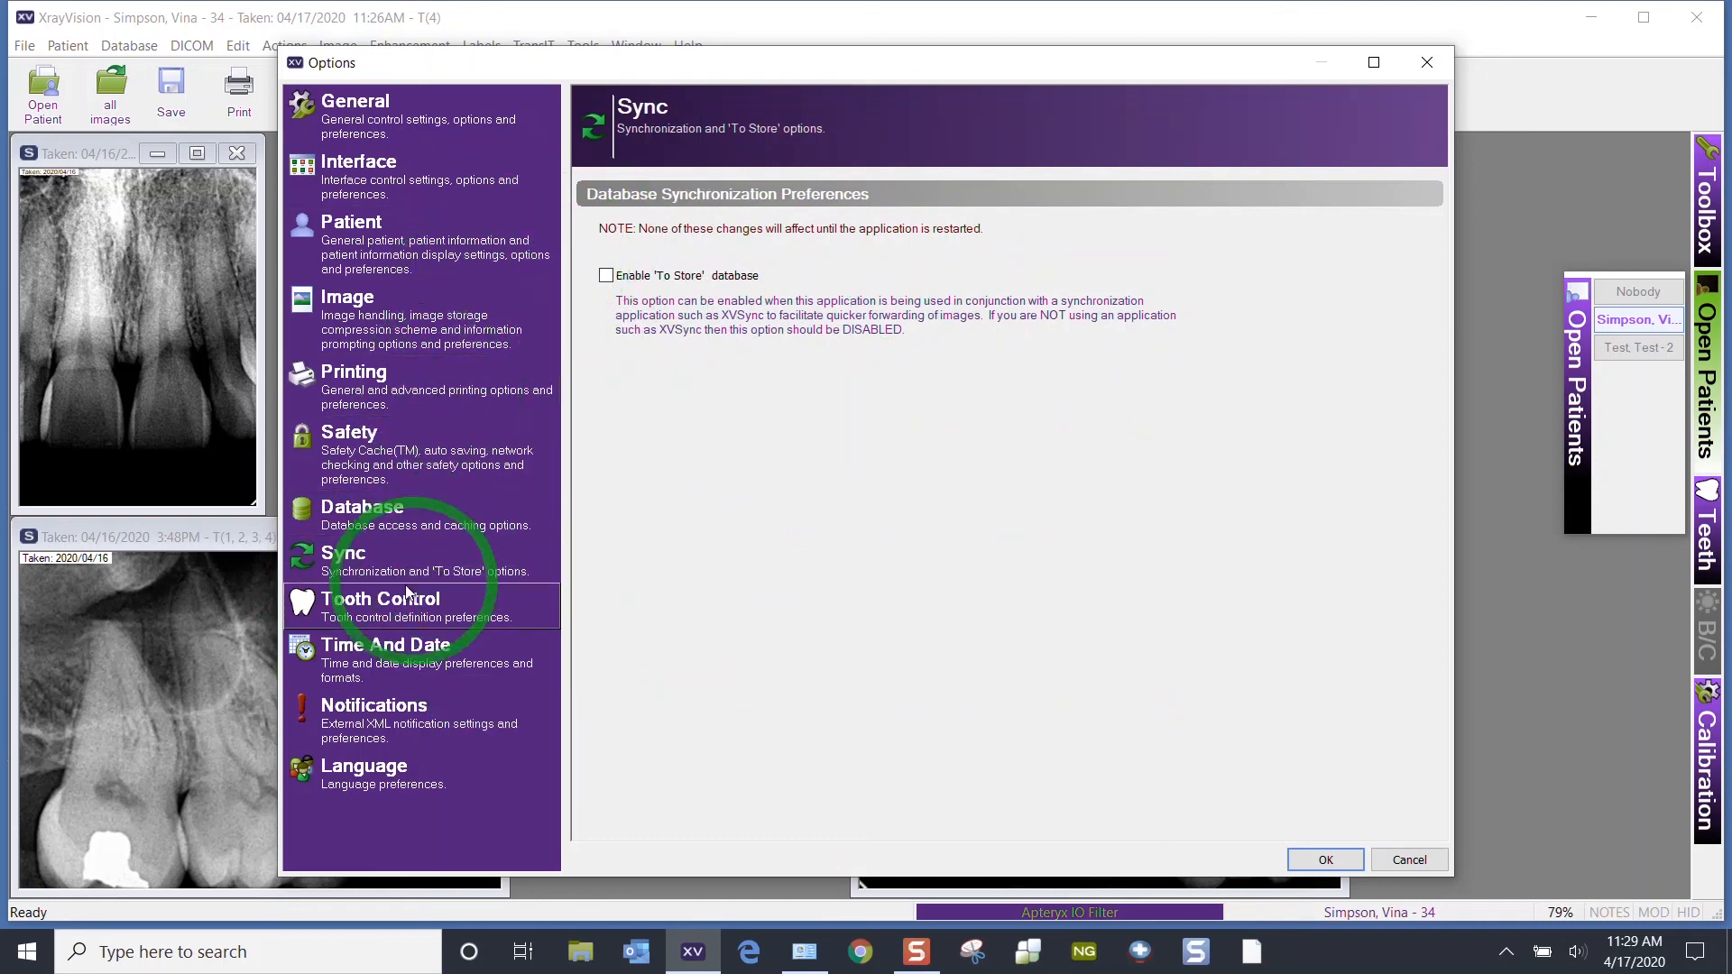
{"action": "left_click", "coordinate": [395, 607]}
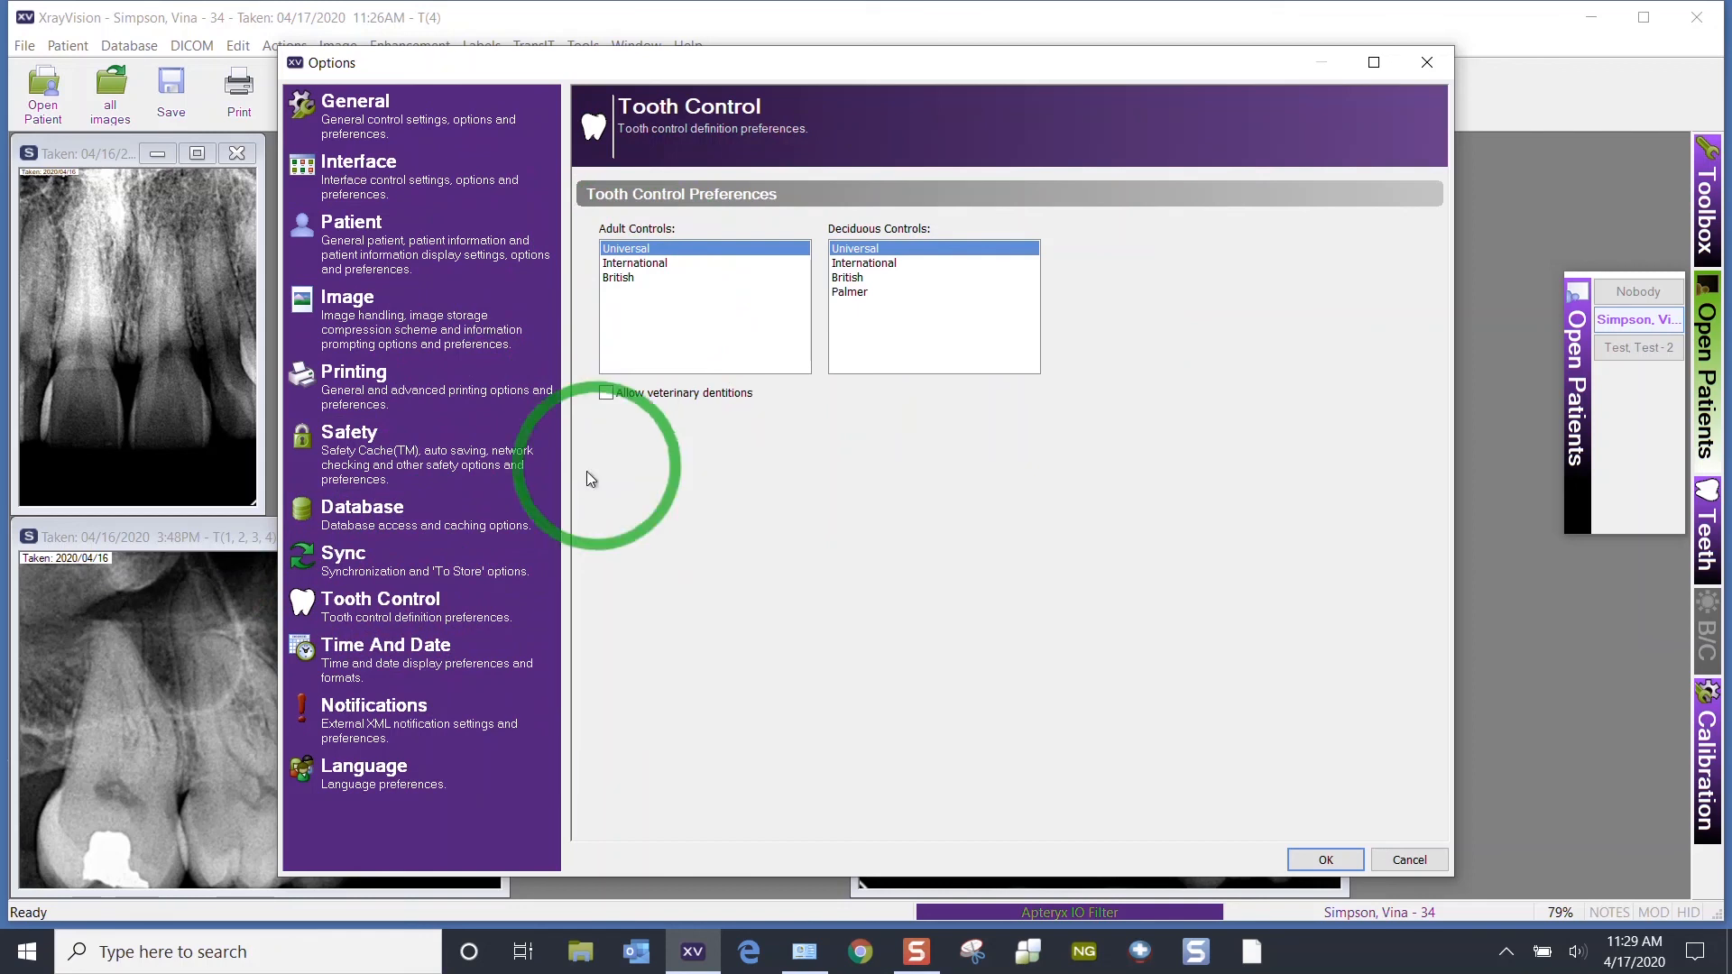
Step: Try putting the year first in the Time And Date preferences, and turn that option off again
{"action": "left_click", "coordinate": [377, 663]}
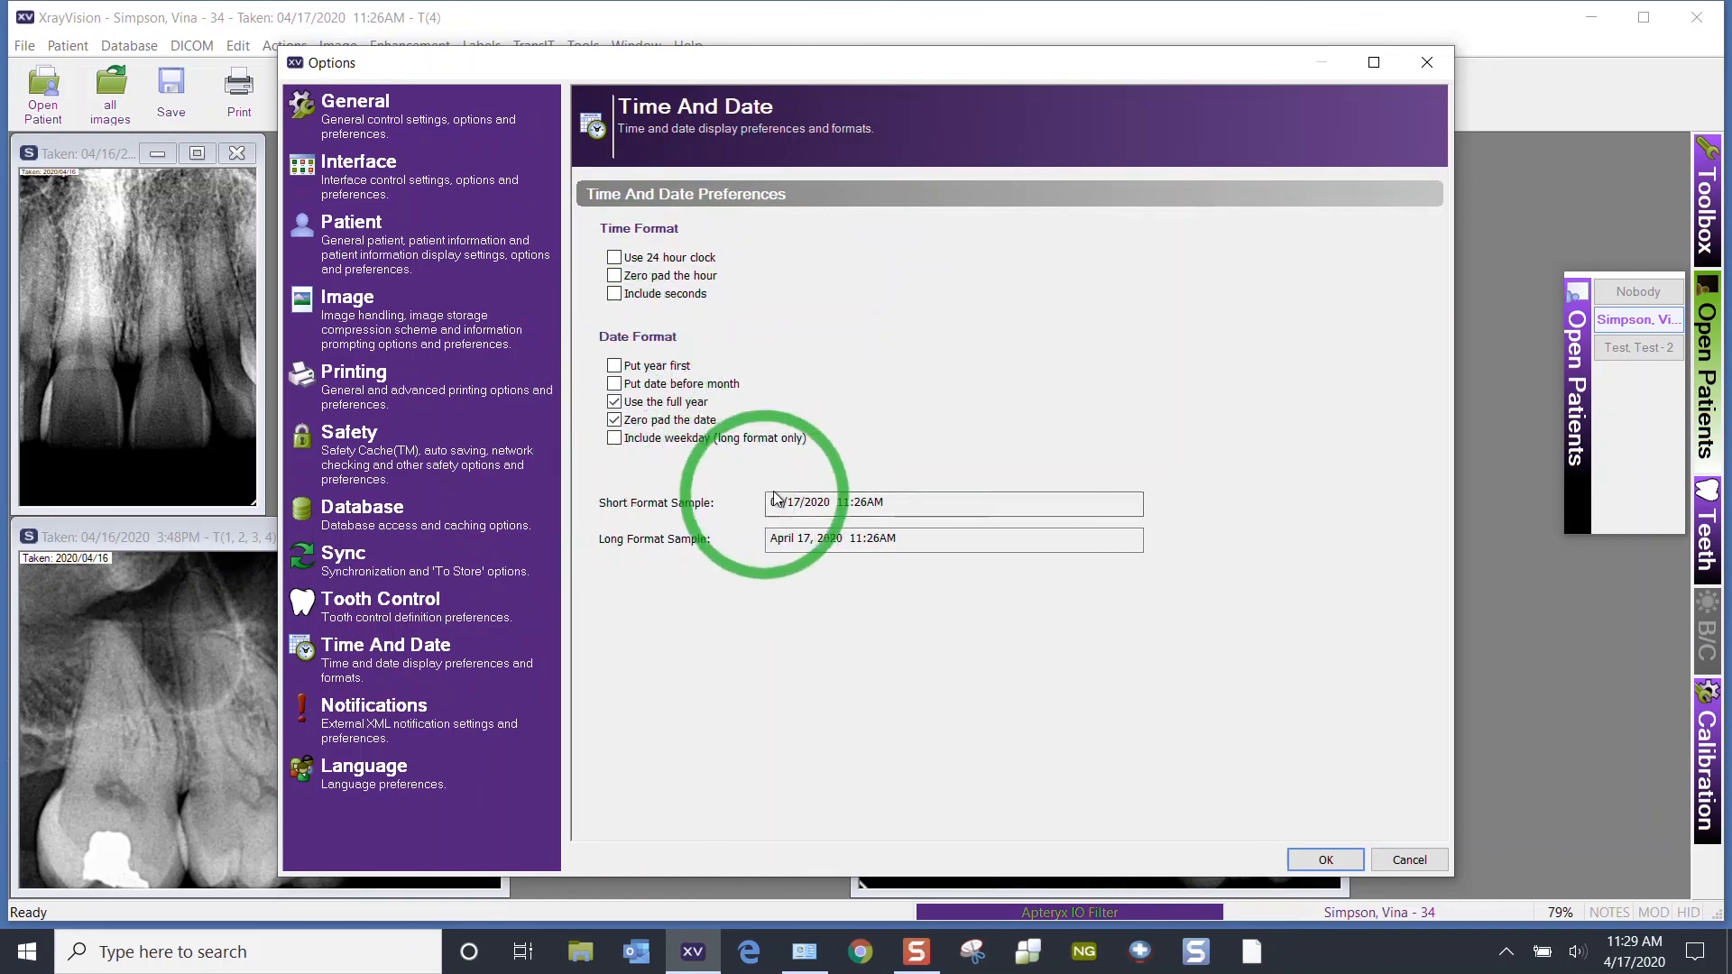
{"action": "left_click", "coordinate": [940, 496]}
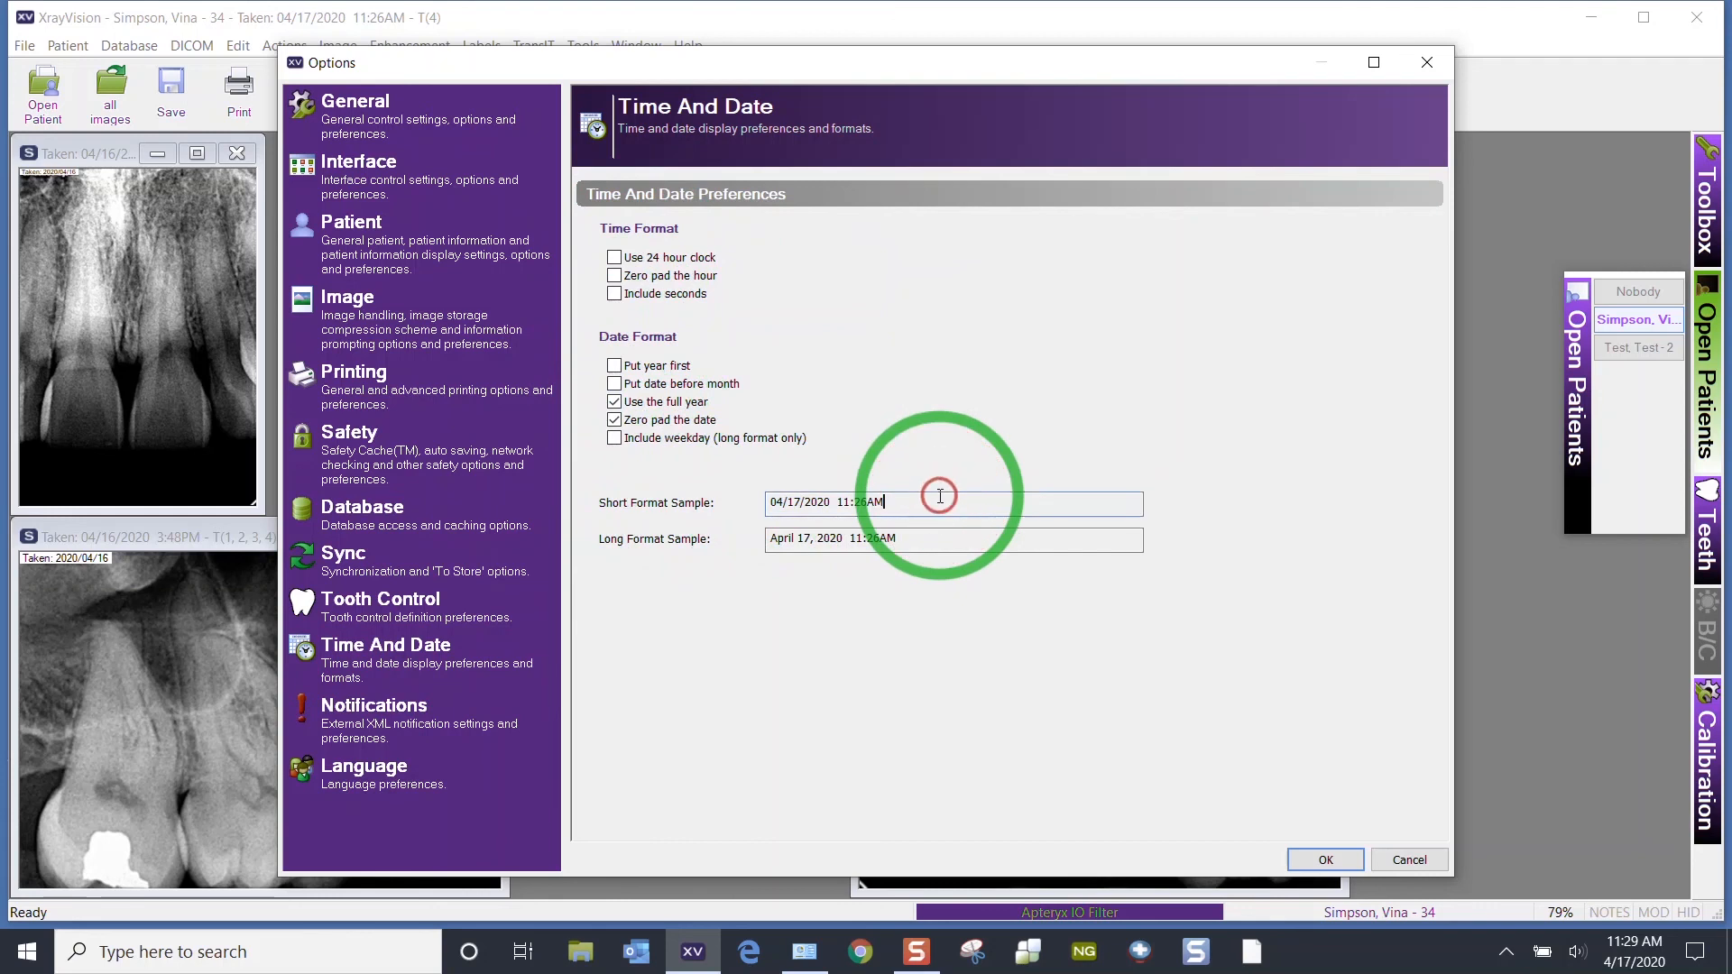
{"action": "left_click", "coordinate": [614, 366]}
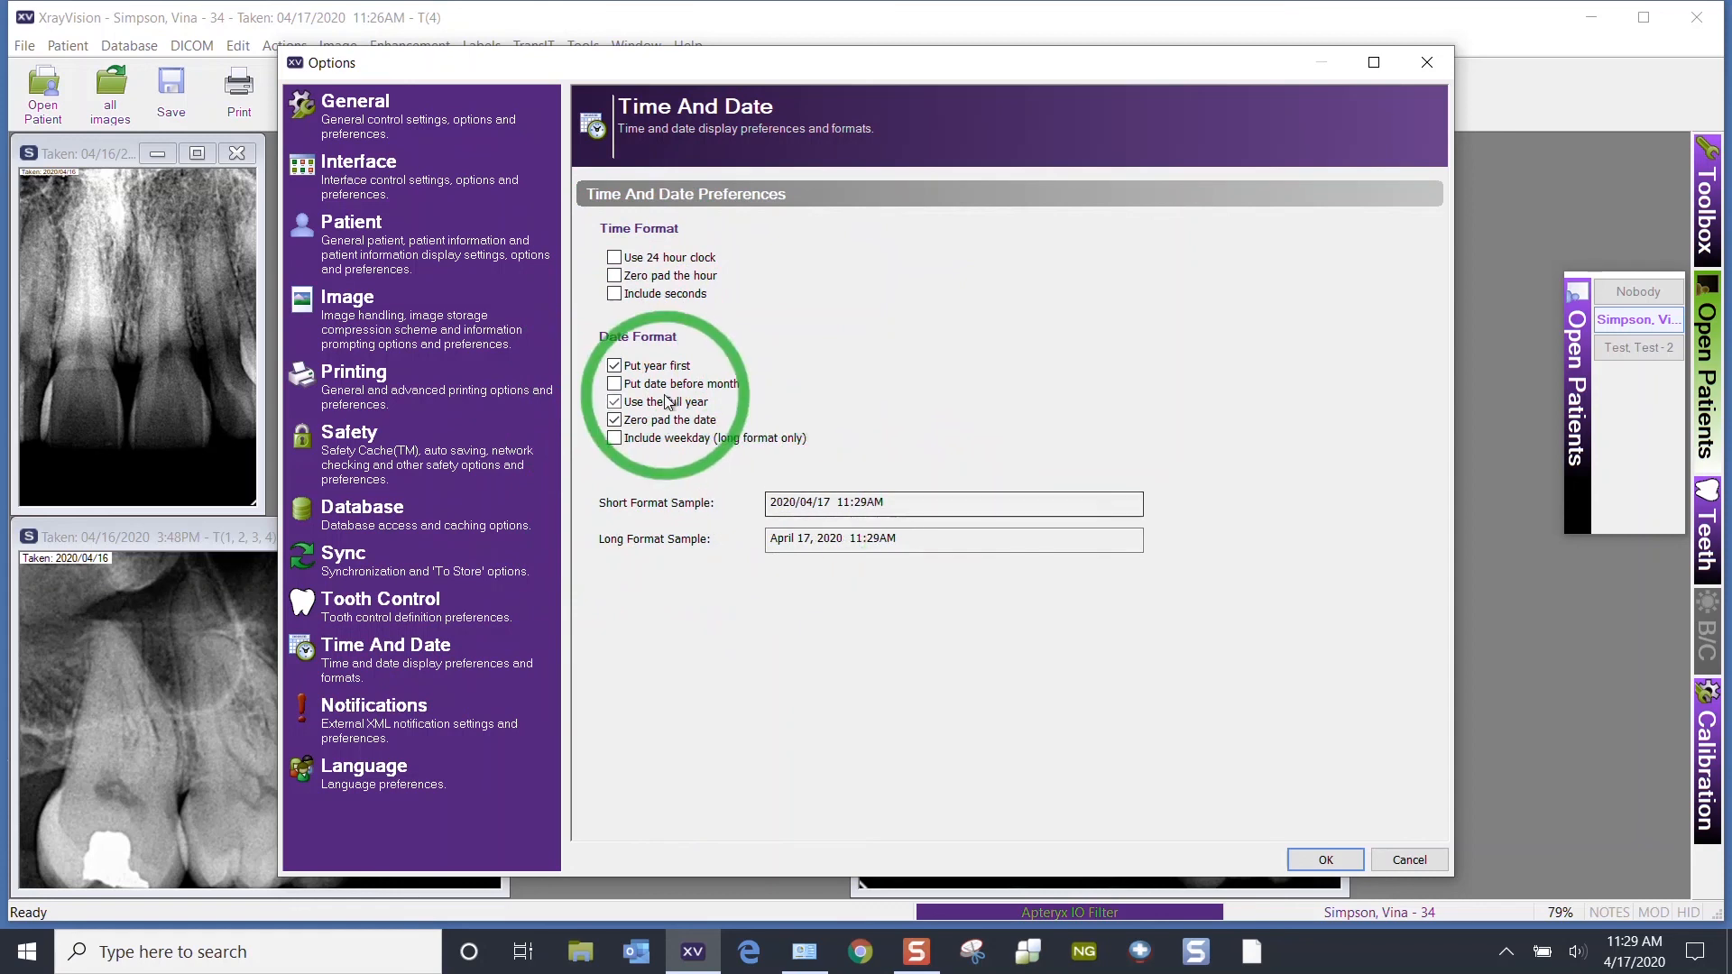
{"action": "left_click", "coordinate": [613, 366]}
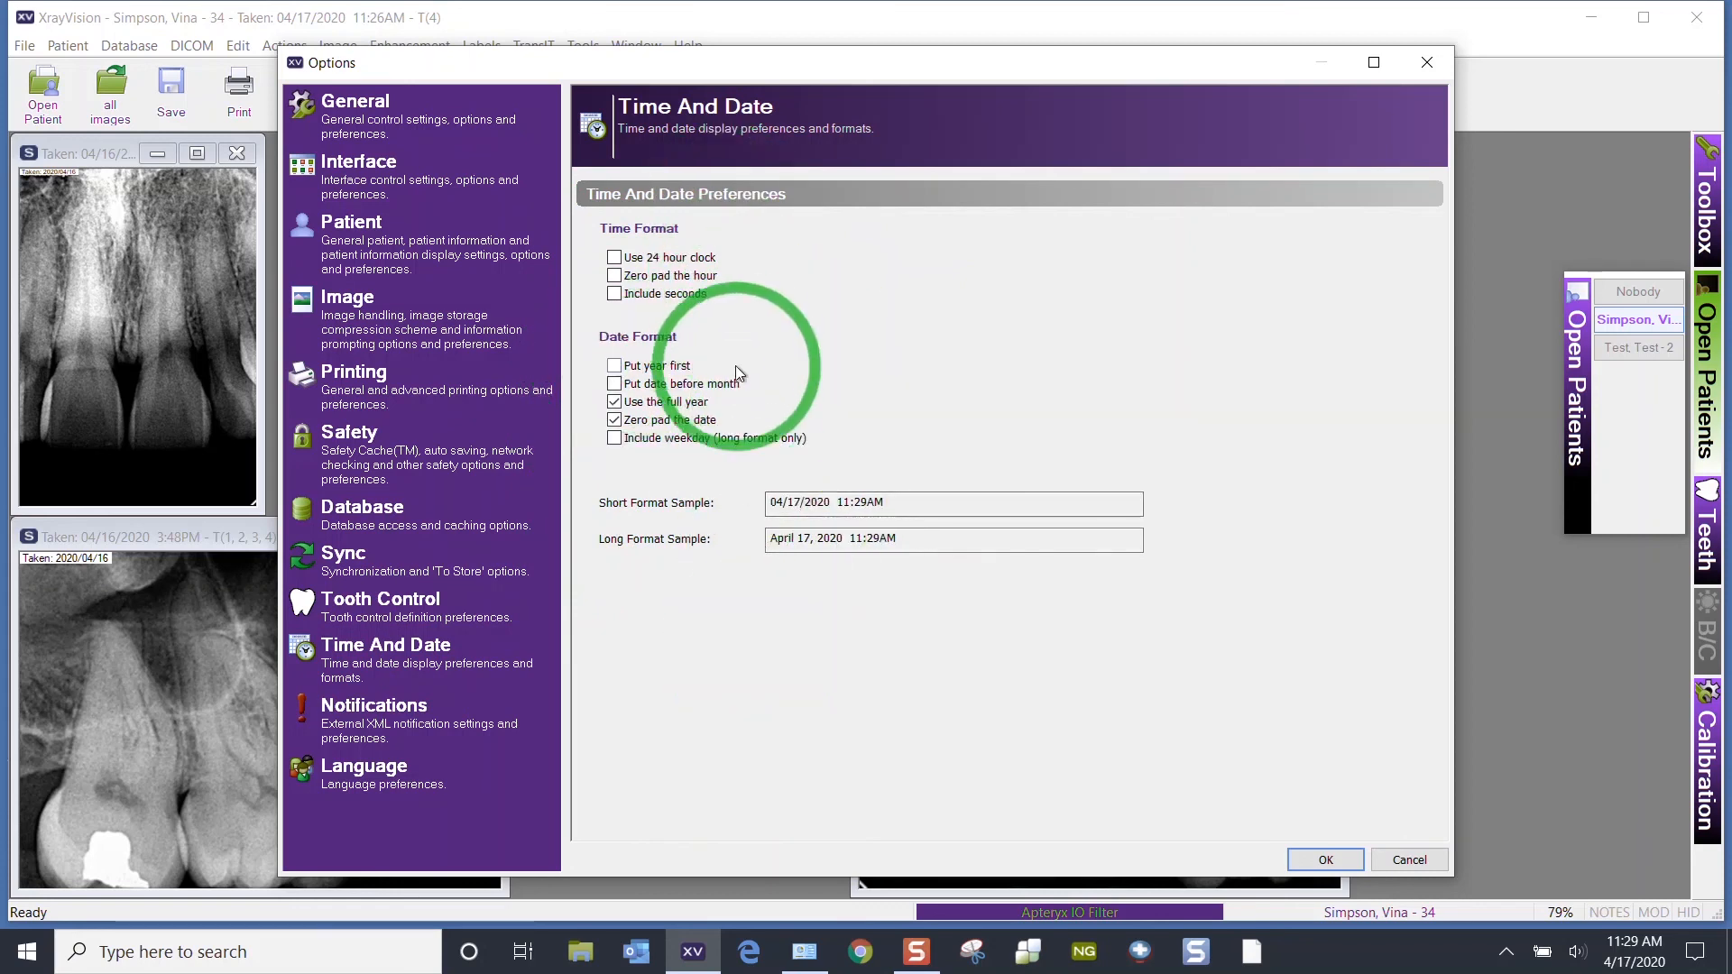
Step: Review the Notifications and Language preferences, revisit General, Interface, Patient and Image, and save the options
{"action": "left_click", "coordinate": [374, 722]}
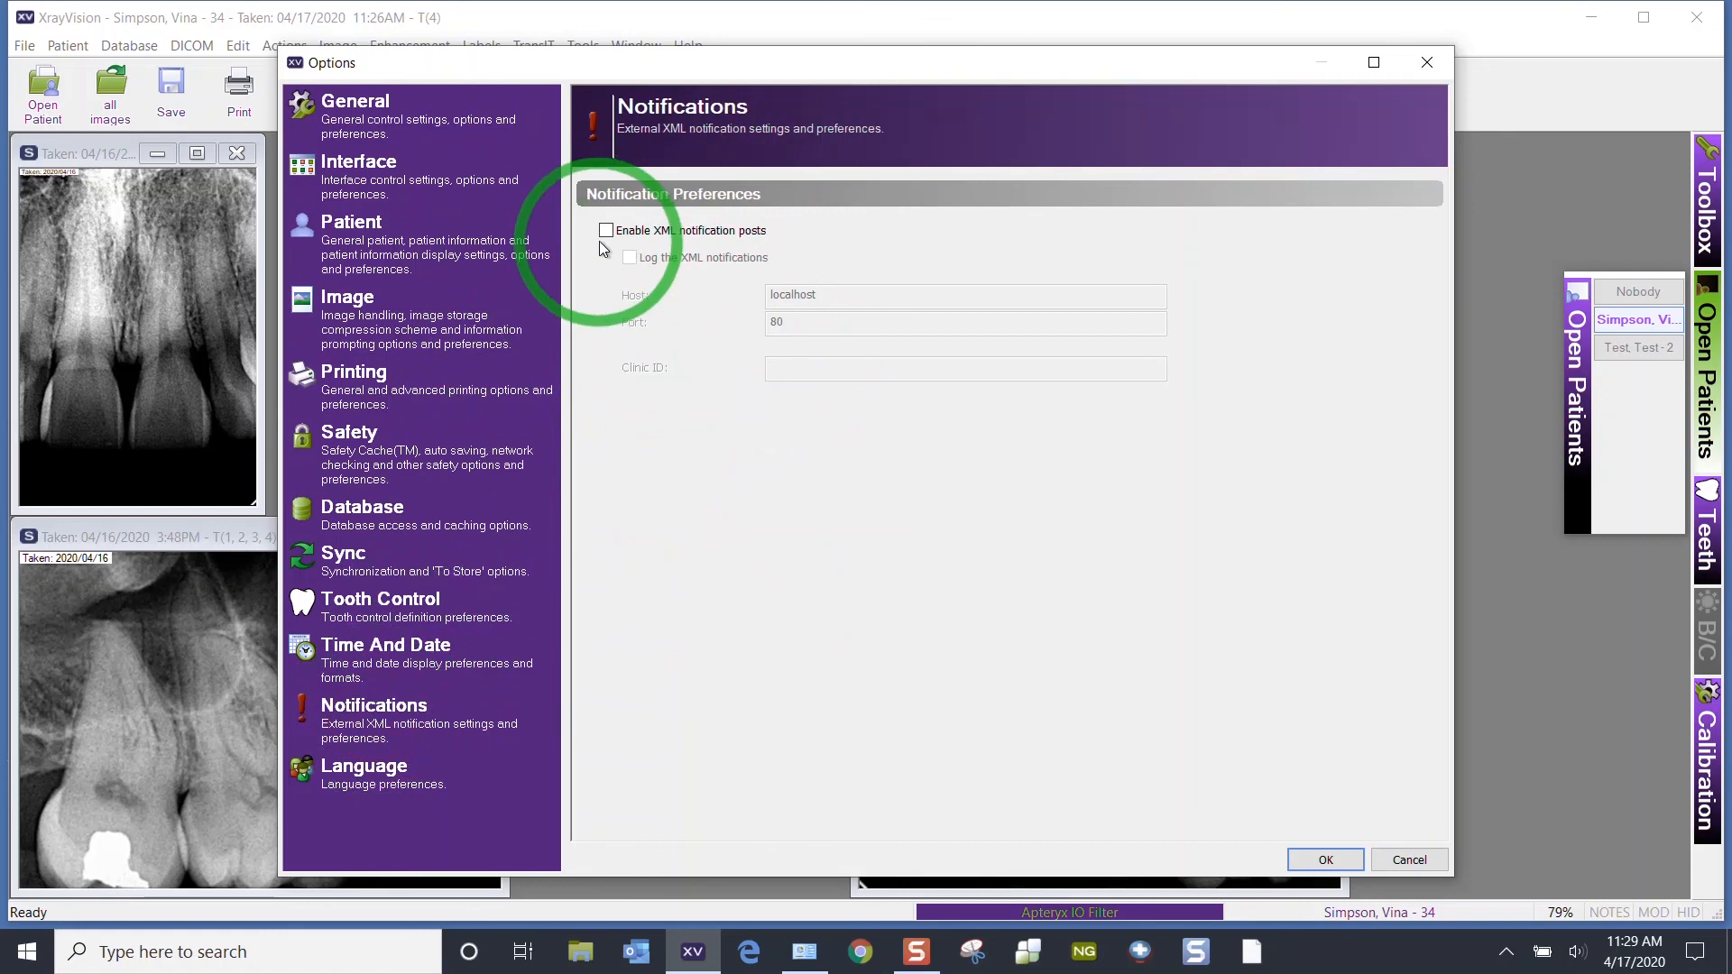
{"action": "left_click", "coordinate": [375, 773]}
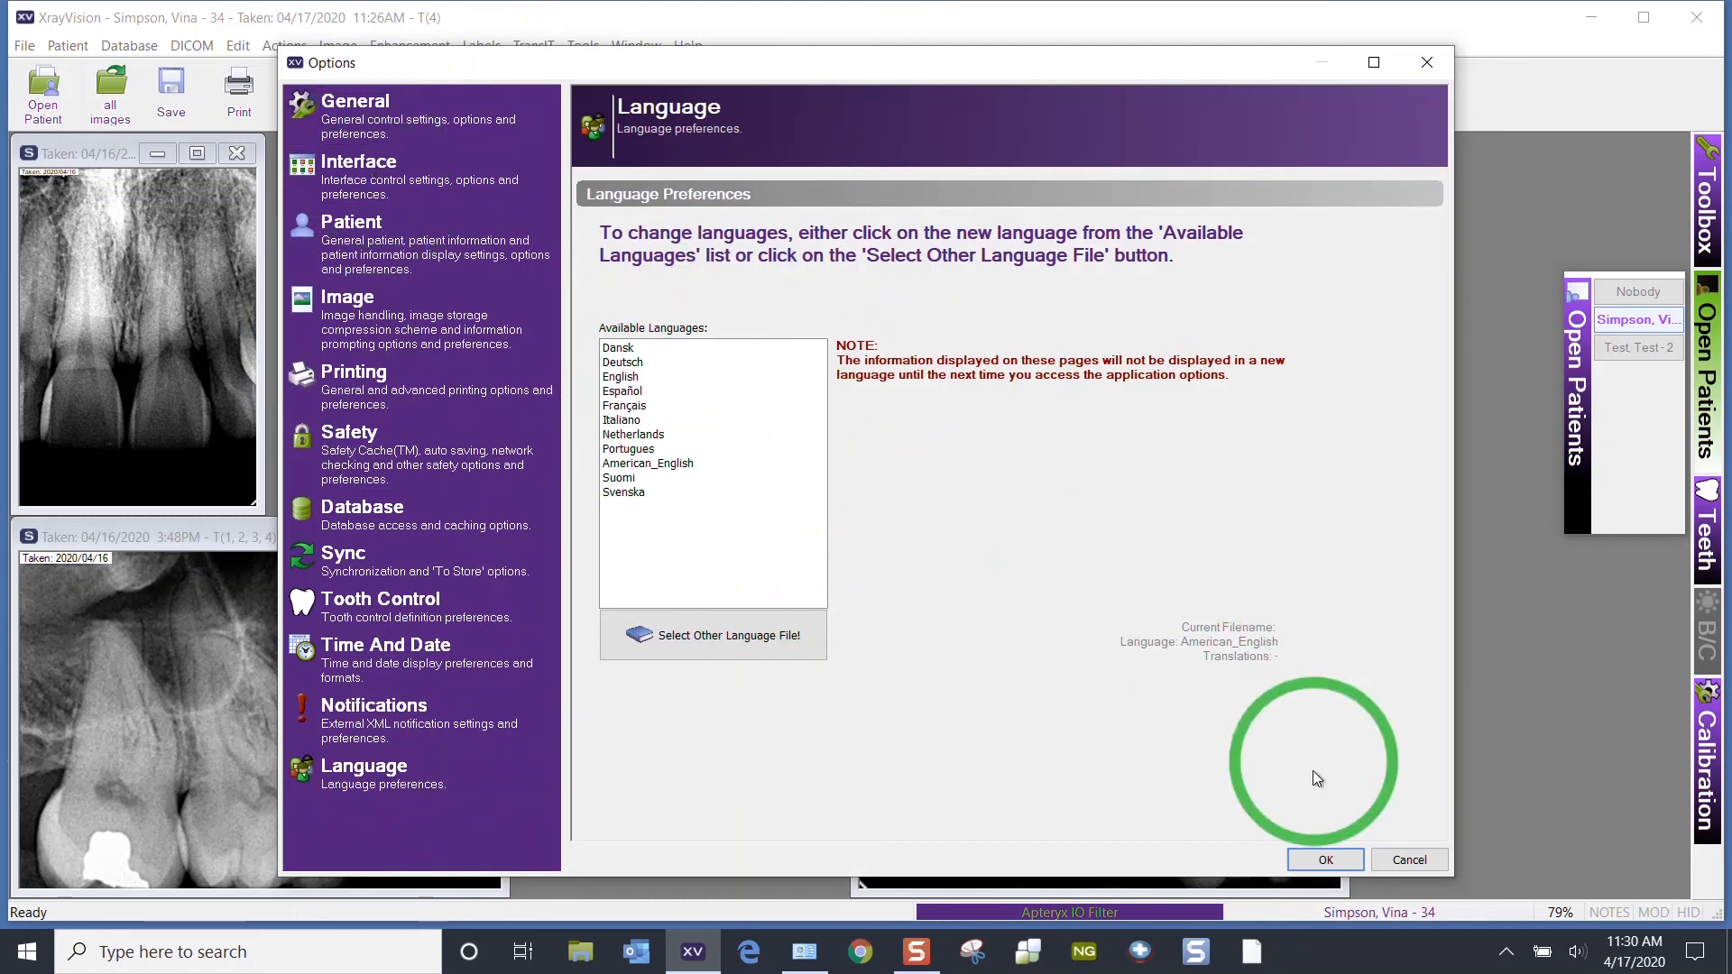
{"action": "left_click", "coordinate": [384, 120]}
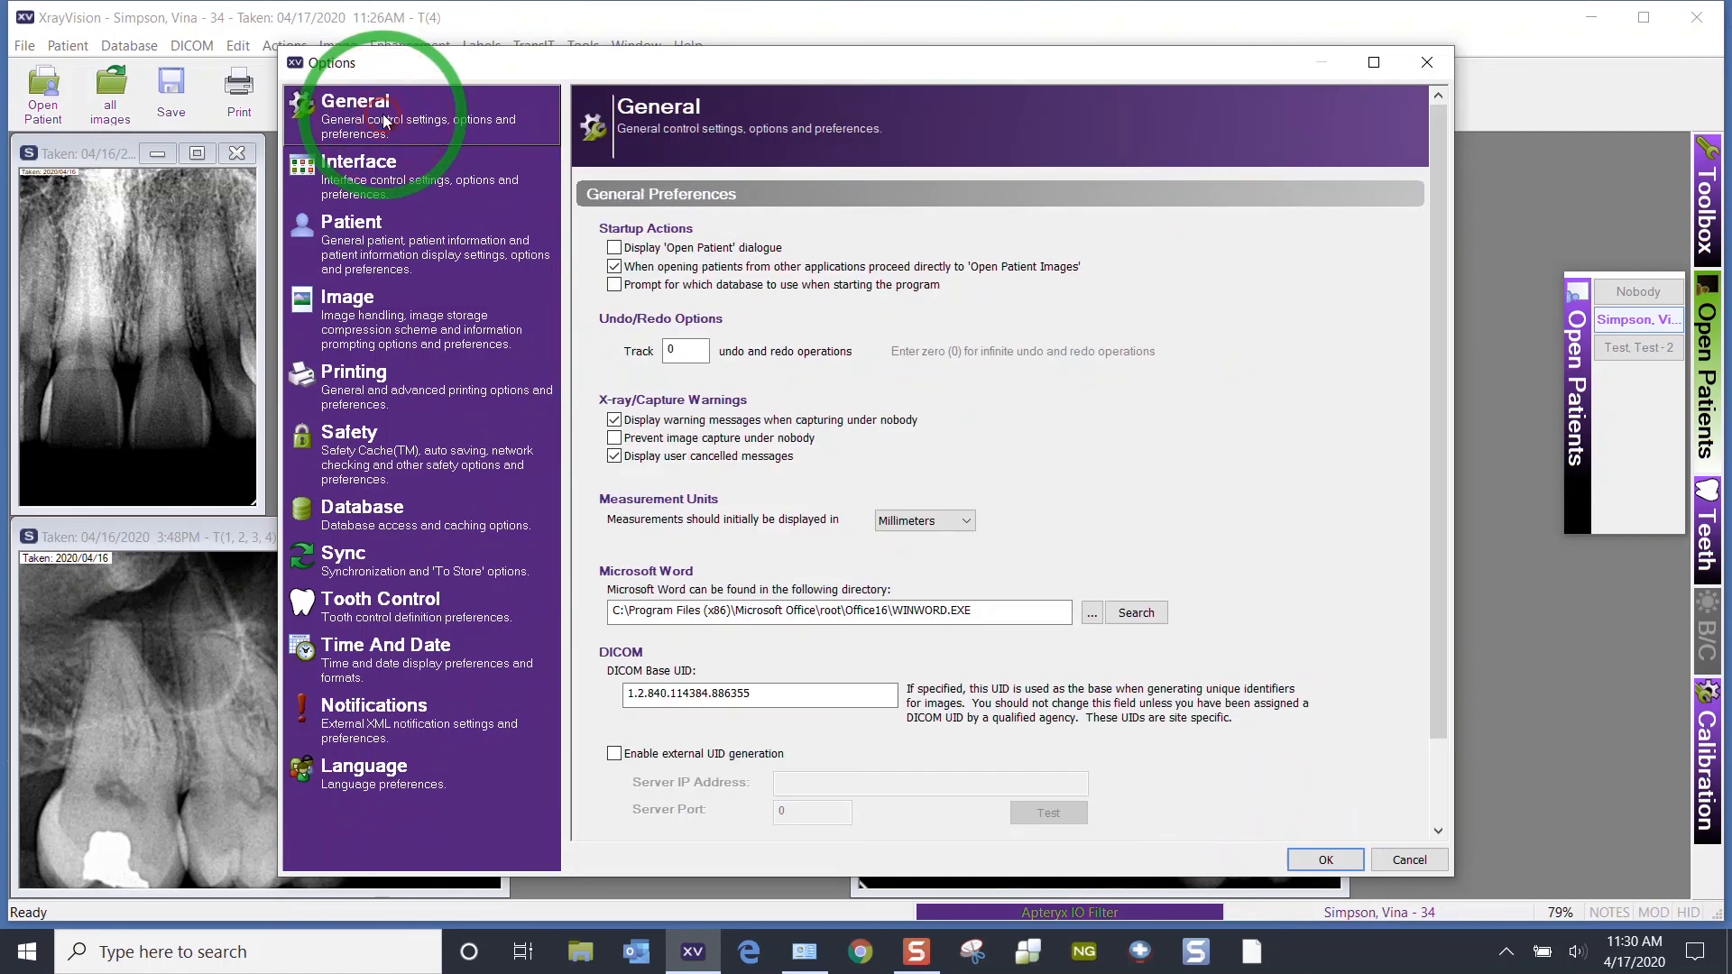
{"action": "left_click", "coordinate": [387, 176]}
{"action": "left_click", "coordinate": [399, 257]}
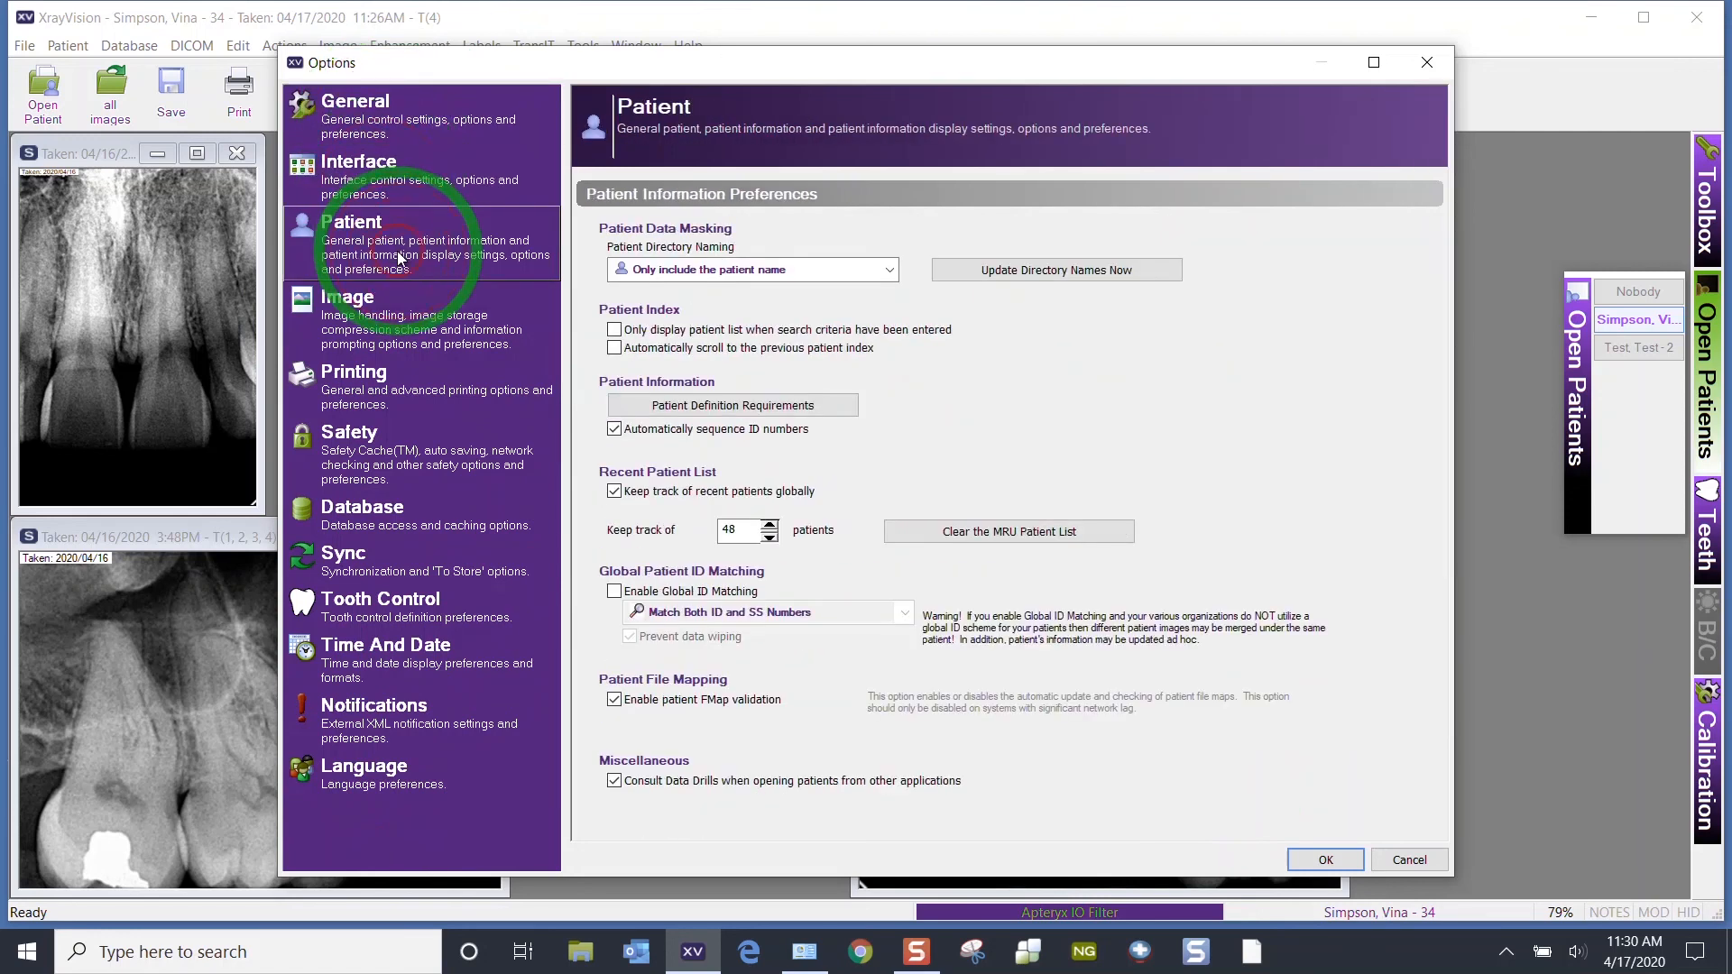
{"action": "left_click", "coordinate": [401, 316]}
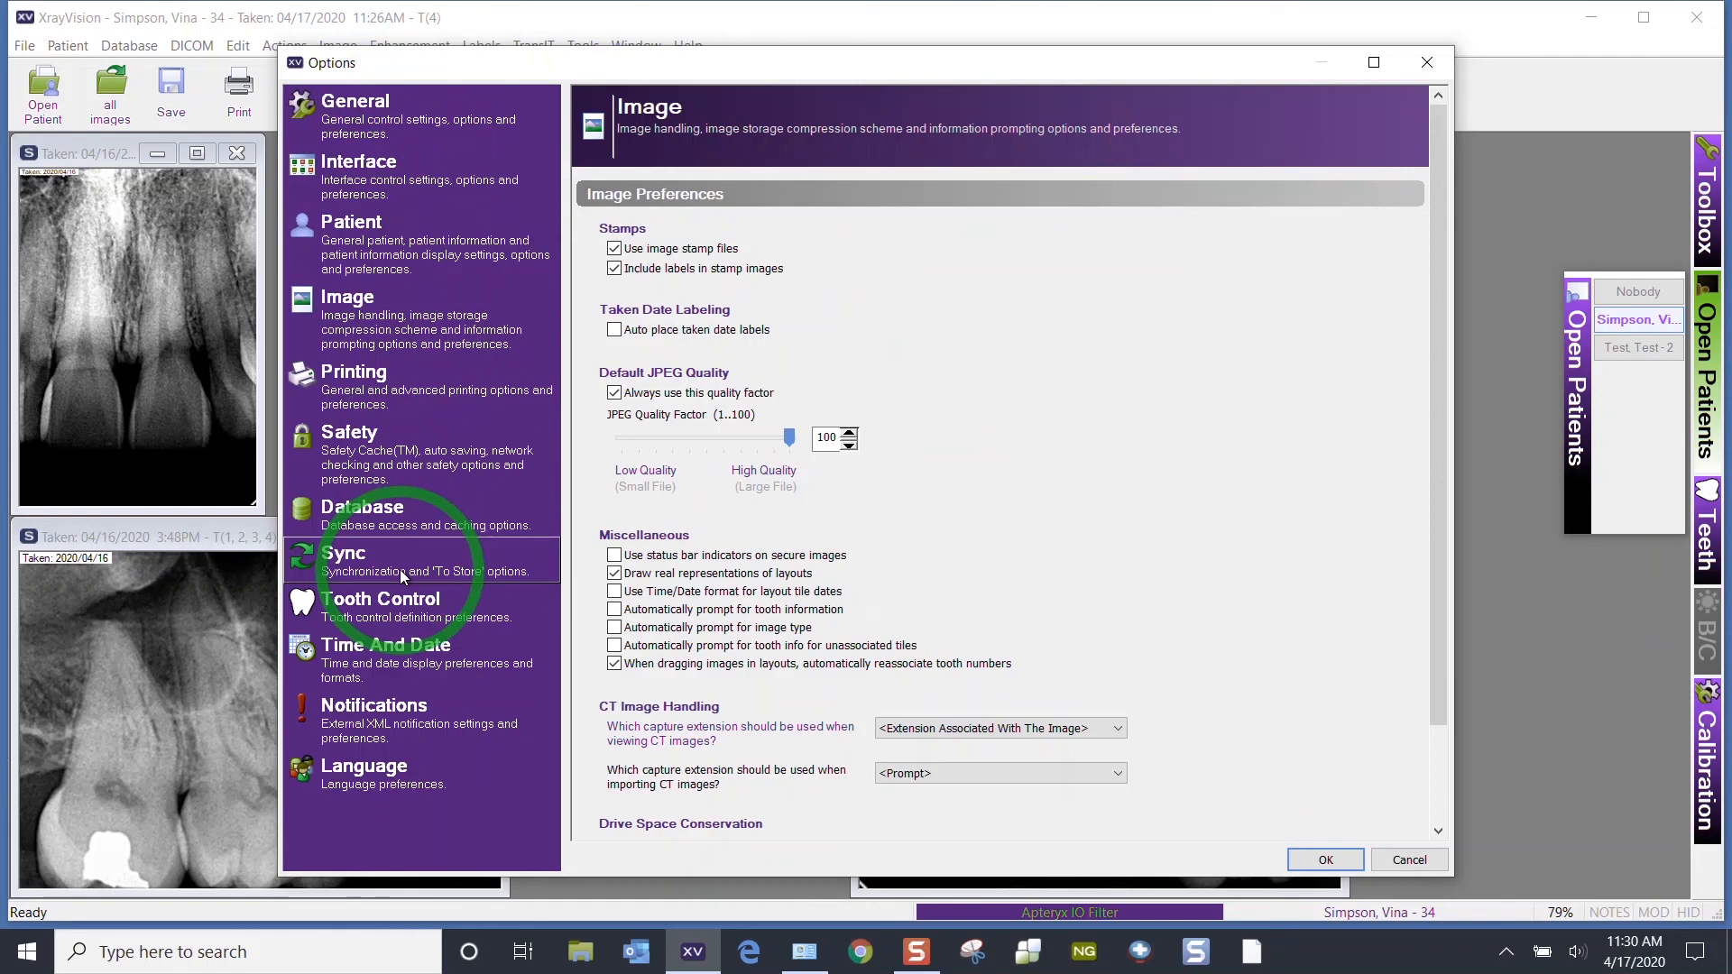
{"action": "left_click", "coordinate": [1319, 855]}
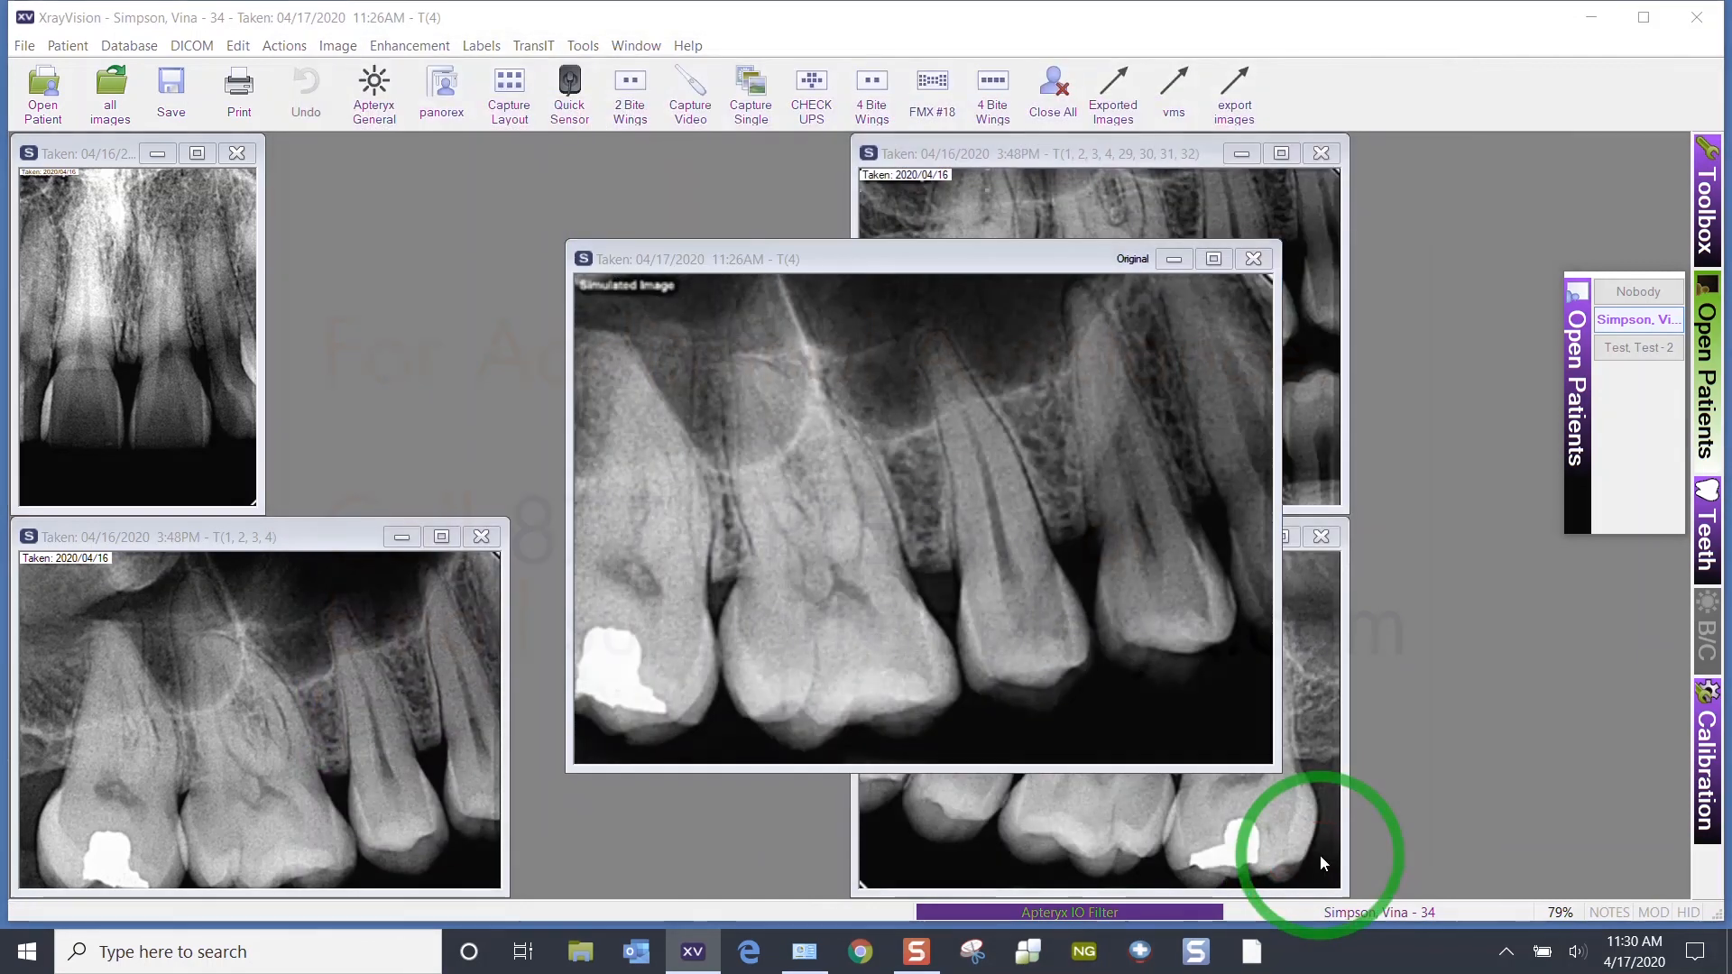